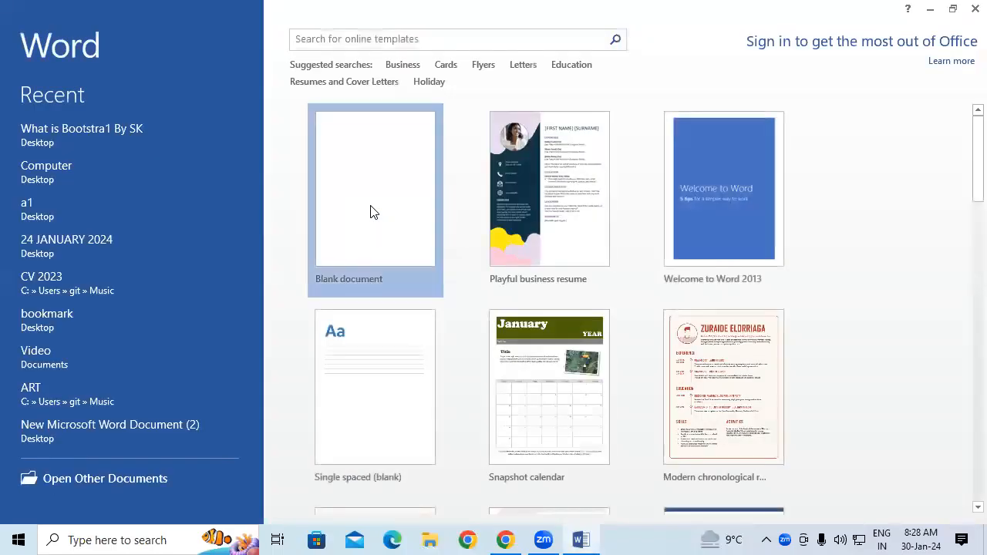
Create a blank document and fill it with sample paragraphs using =RAND().
click(370, 212)
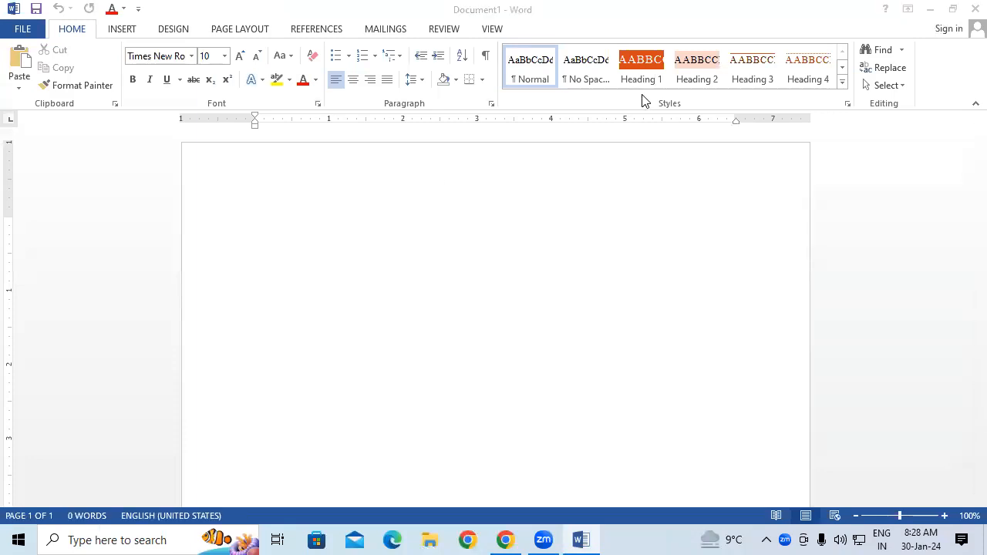
click(495, 223)
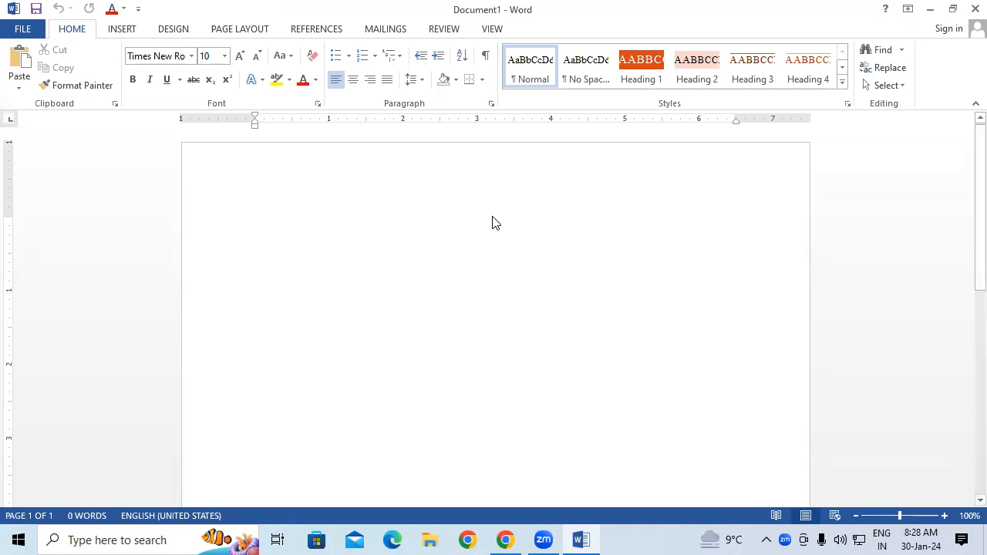
click(243, 31)
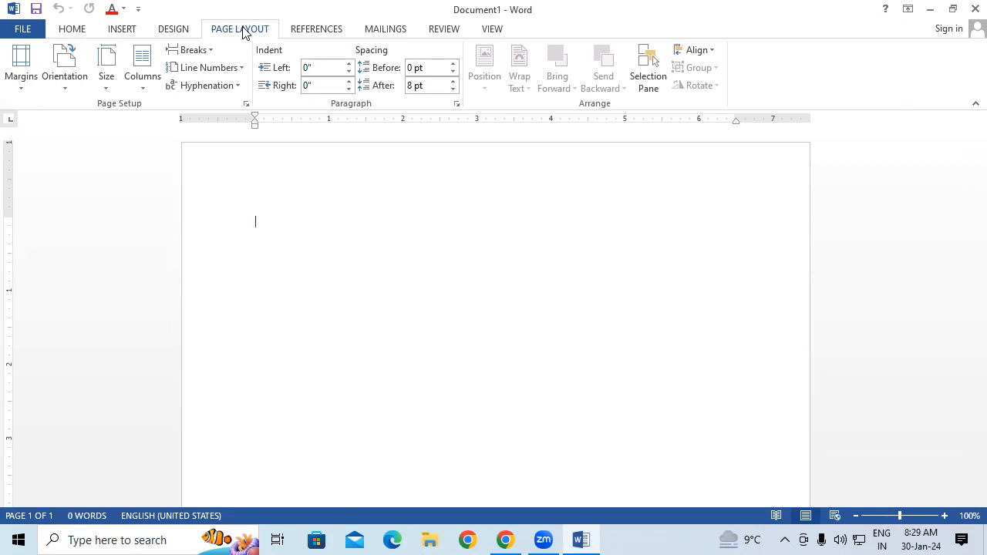
text(=)
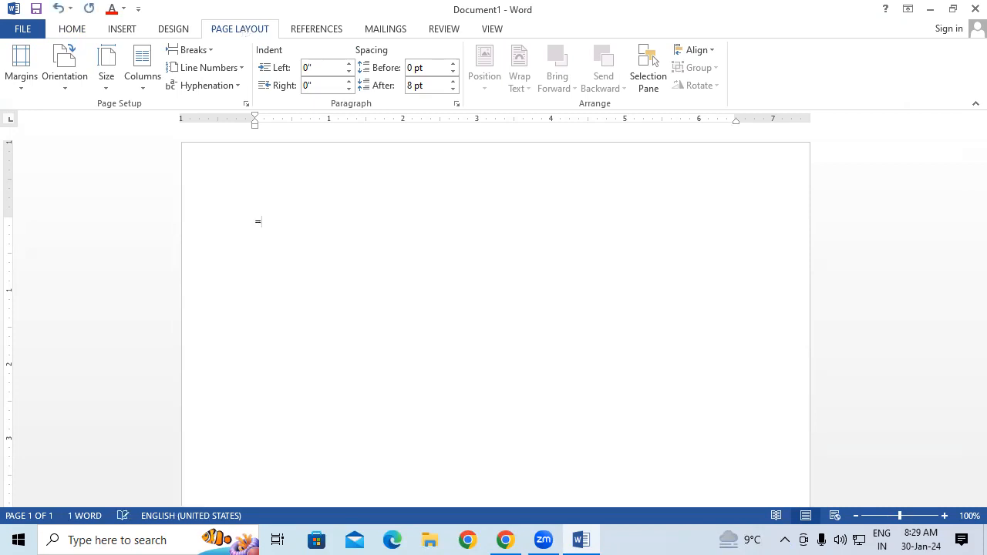
text(RAND())
key(Return)
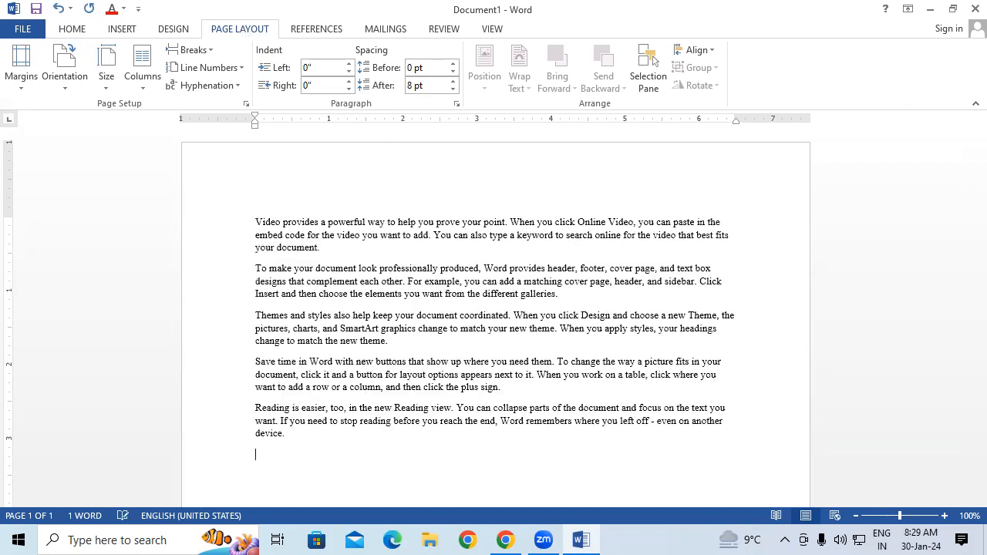
Copy the entire sample text and enlarge its font size by several increments.
key(ctrl+a)
key(ctrl+c)
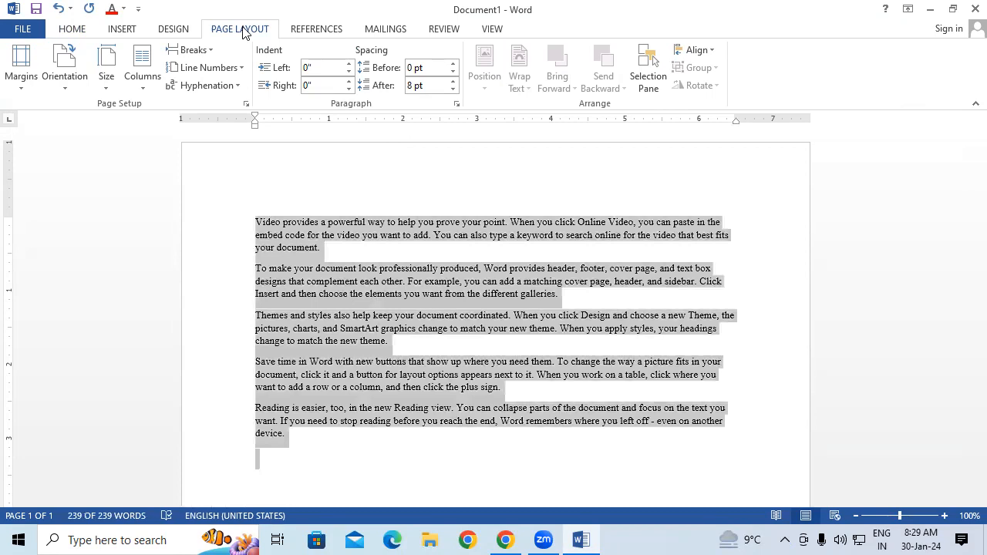
key(ctrl+bracketright)
key(ctrl+bracketright)
key(ctrl+bracketright)
key(ctrl+bracketright)
key(ctrl+bracketright)
key(ctrl+bracketright)
key(ctrl+bracketright)
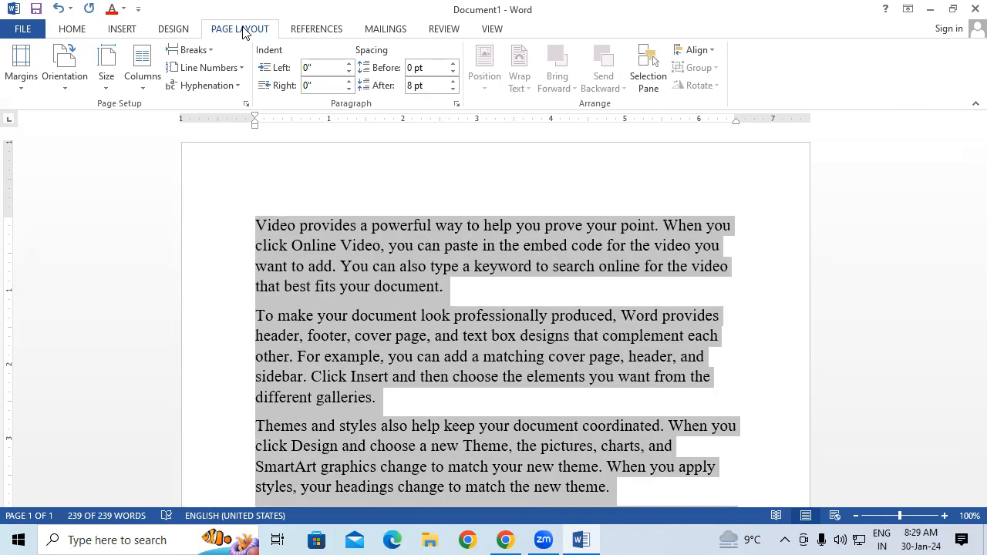
key(alt+w)
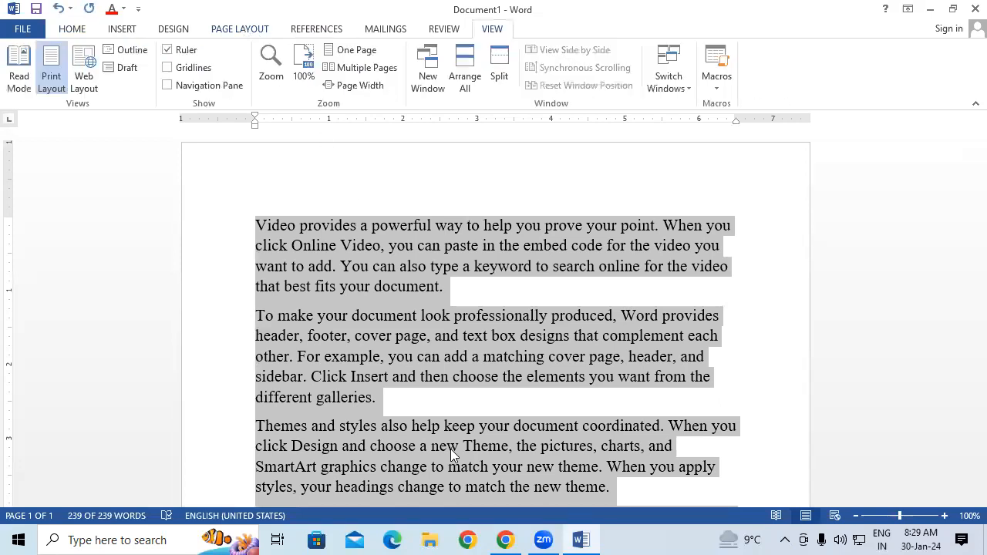
Paste the copied sample text ten times after the paragraph ending "different galleries." to lengthen the document.
scroll(391, 342, down, 2)
click(392, 342)
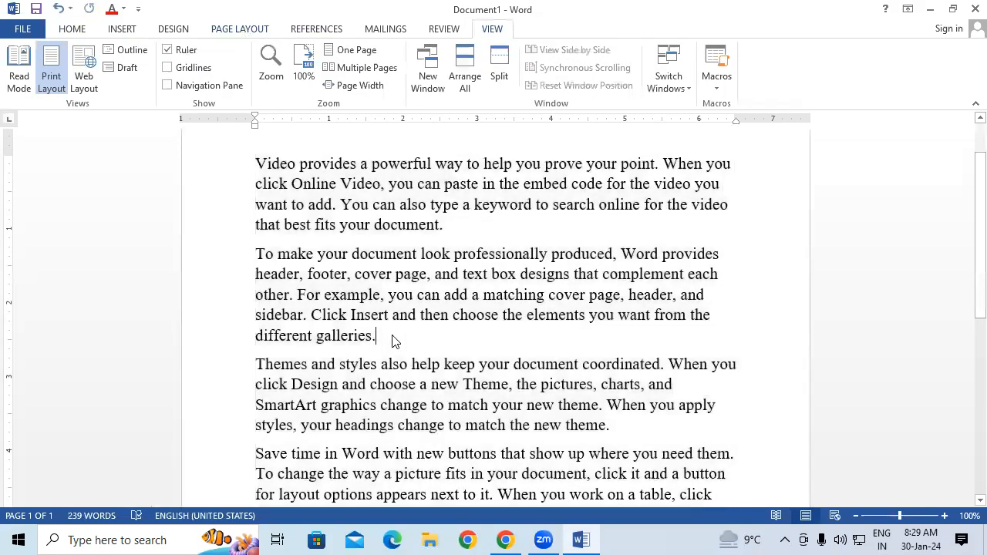
key(ctrl+End)
key(Return)
key(ctrl+v)
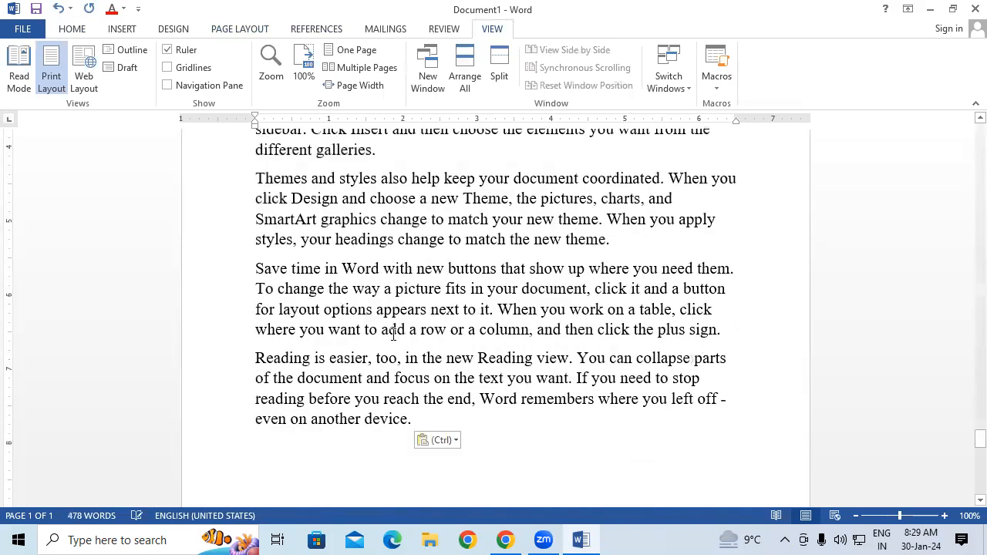
key(ctrl+v)
key(ctrl+v)
key(ctrl+v)
key(ctrl+v)
key(ctrl+v)
key(ctrl+v)
key(ctrl+v)
key(ctrl+v)
key(ctrl+v)
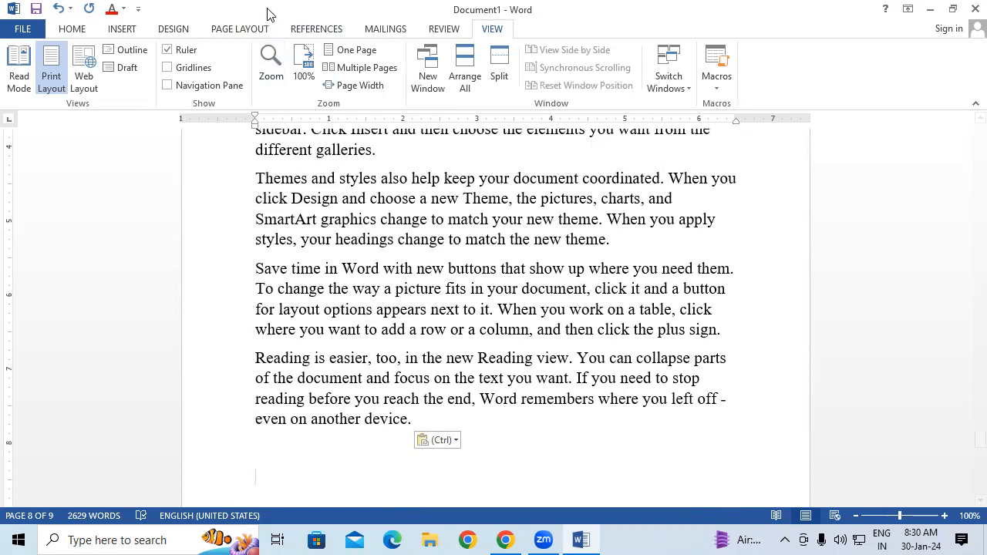
Set the page orientation to Landscape.
click(258, 35)
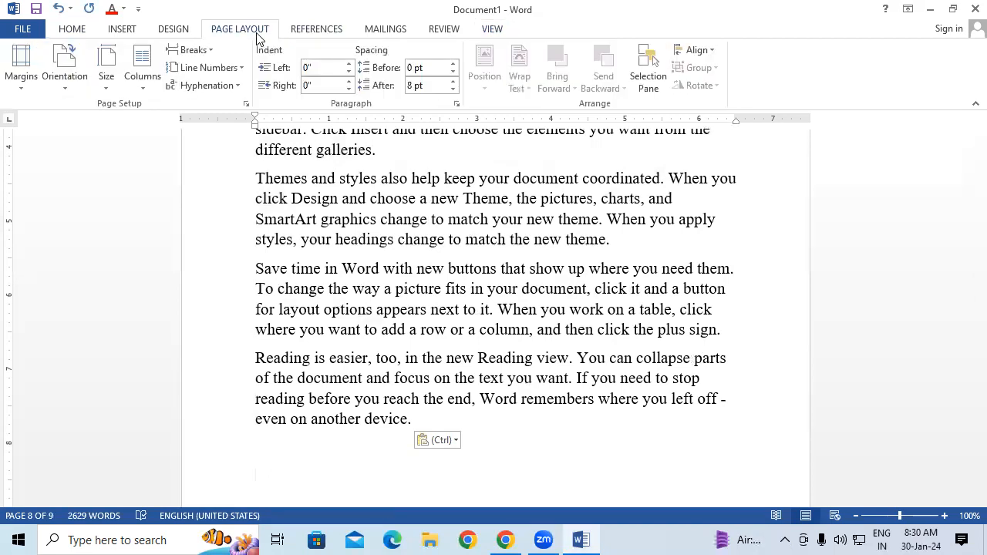
click(65, 68)
click(106, 148)
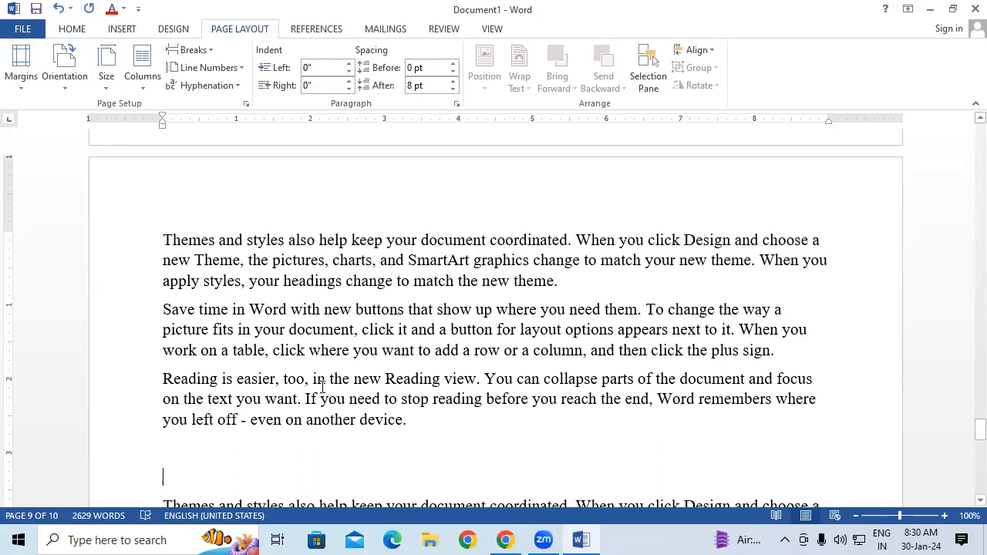
Set the paper size to A5 and review the resulting pages back to the first one.
click(97, 82)
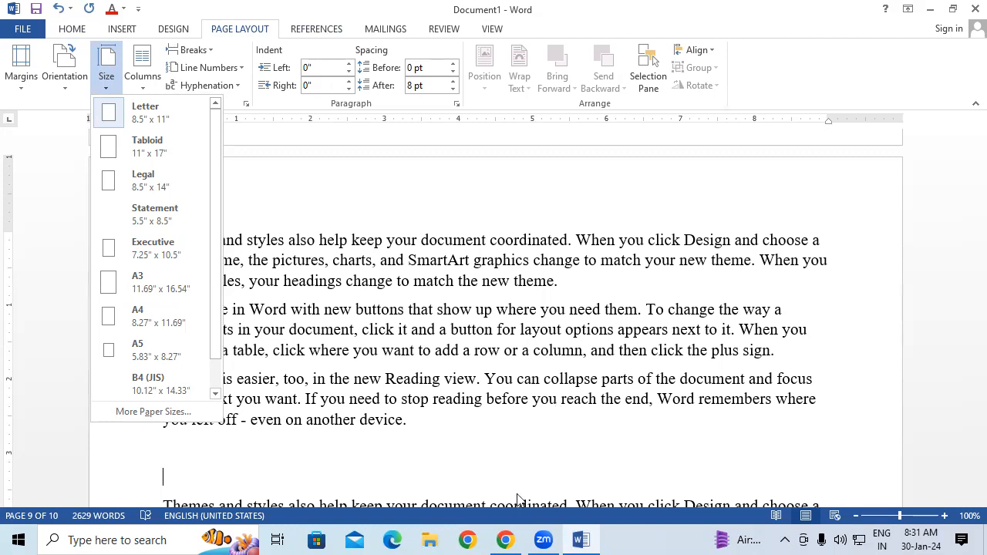
click(190, 351)
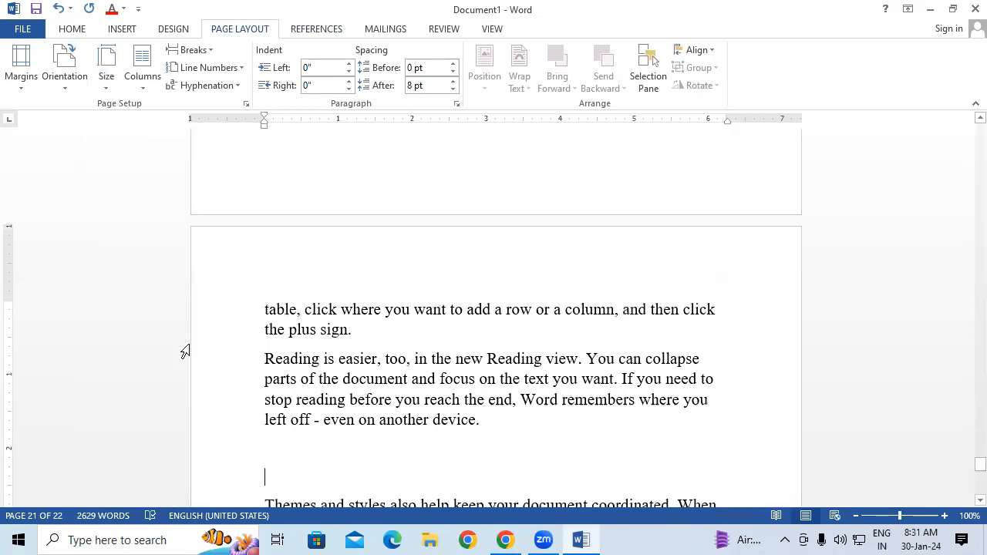
scroll(479, 352, up, 6)
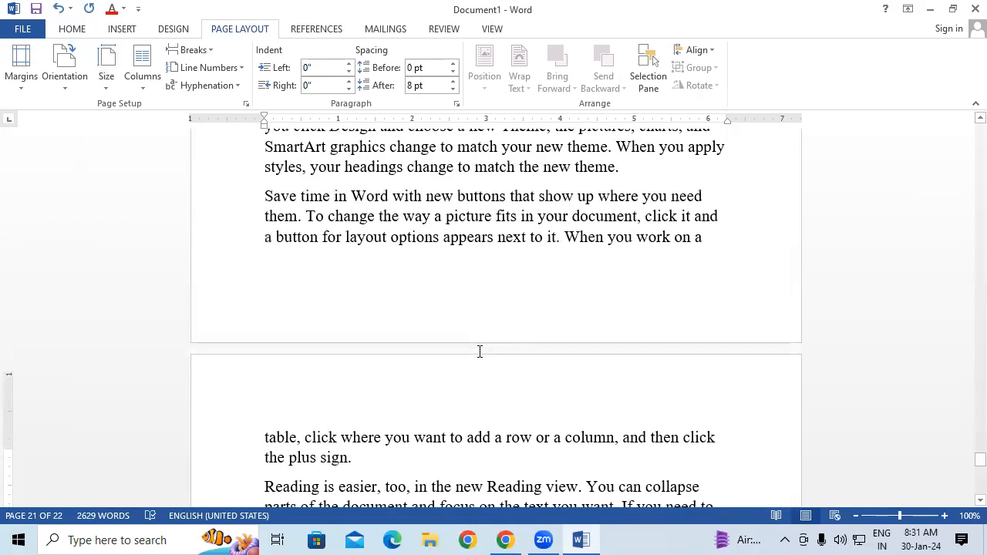
scroll(480, 352, up, 8)
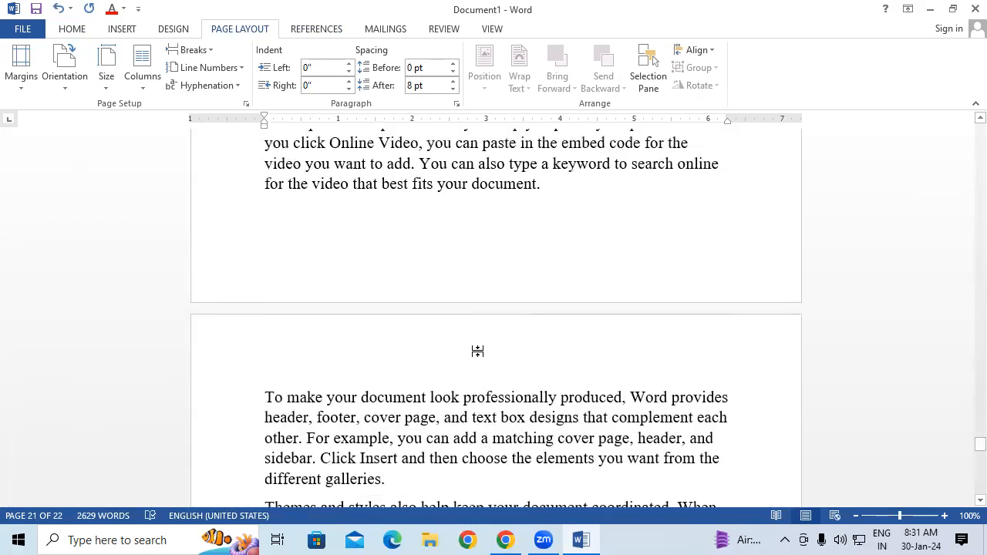
scroll(479, 352, up, 5)
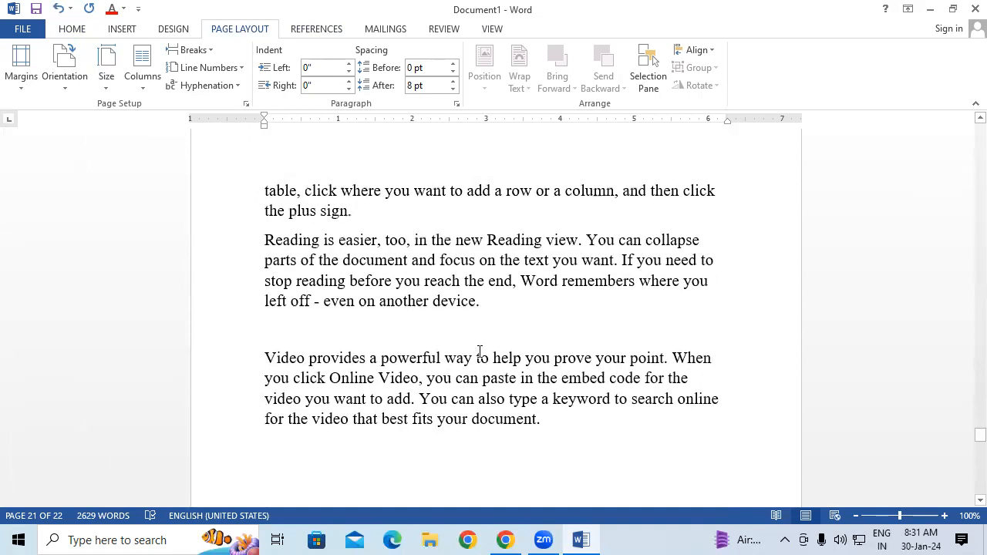
scroll(480, 353, up, 8)
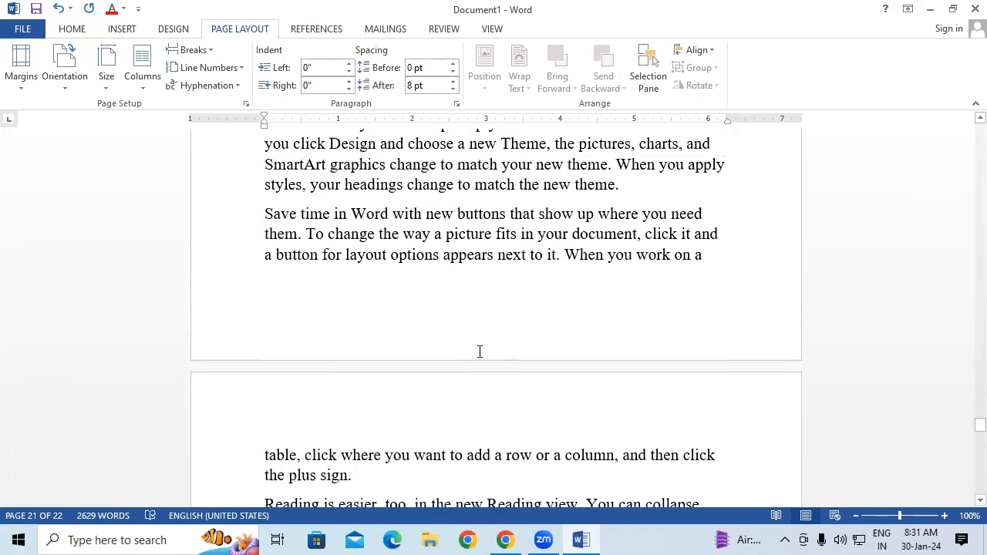
scroll(478, 352, up, 7)
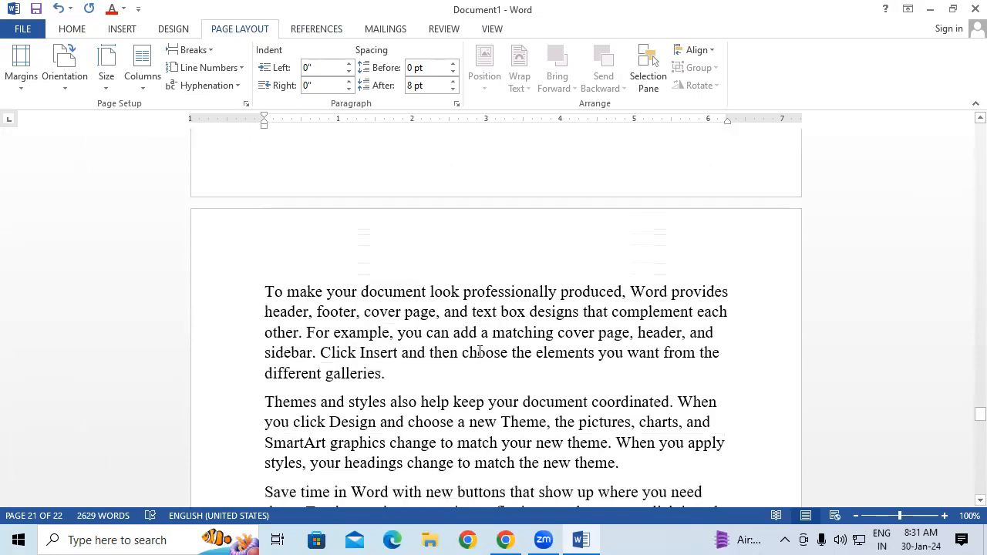
scroll(478, 351, up, 2)
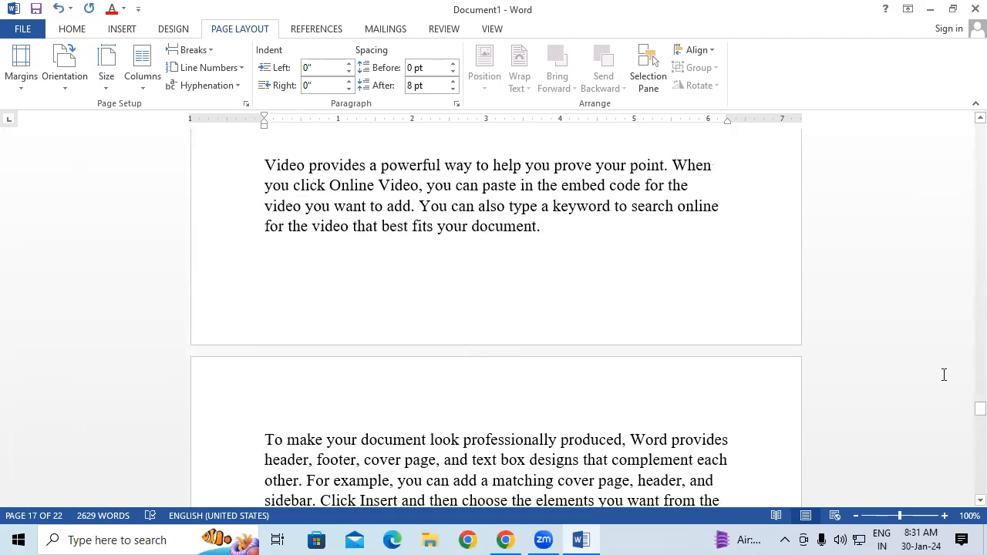
drag(963, 409, 964, 128)
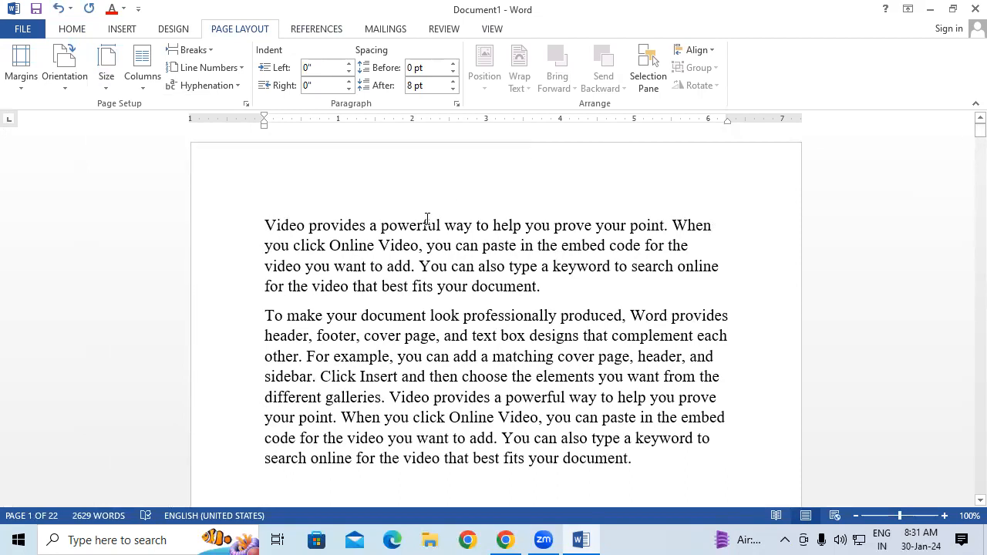
Set the document's paper size to A4.
click(112, 77)
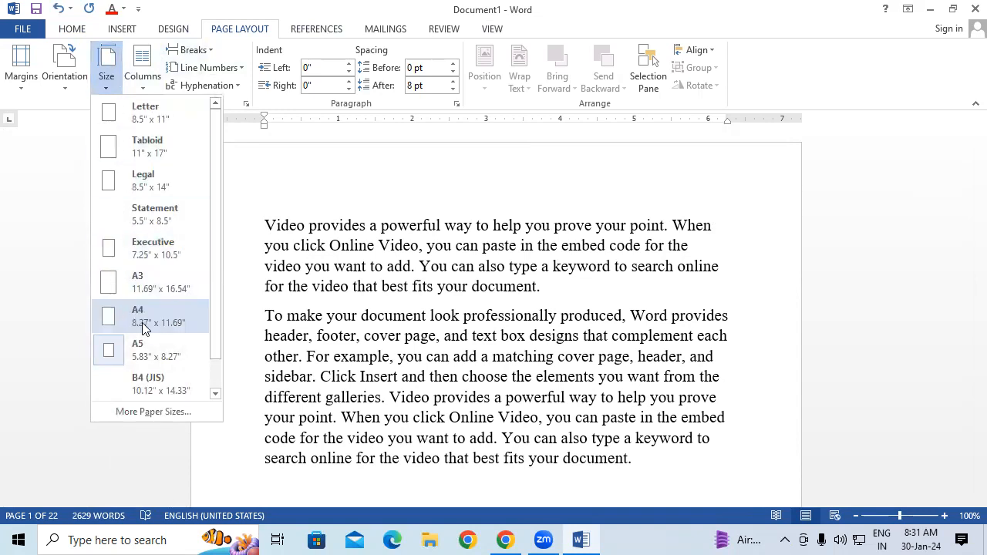
click(139, 282)
scroll(376, 330, up, 1)
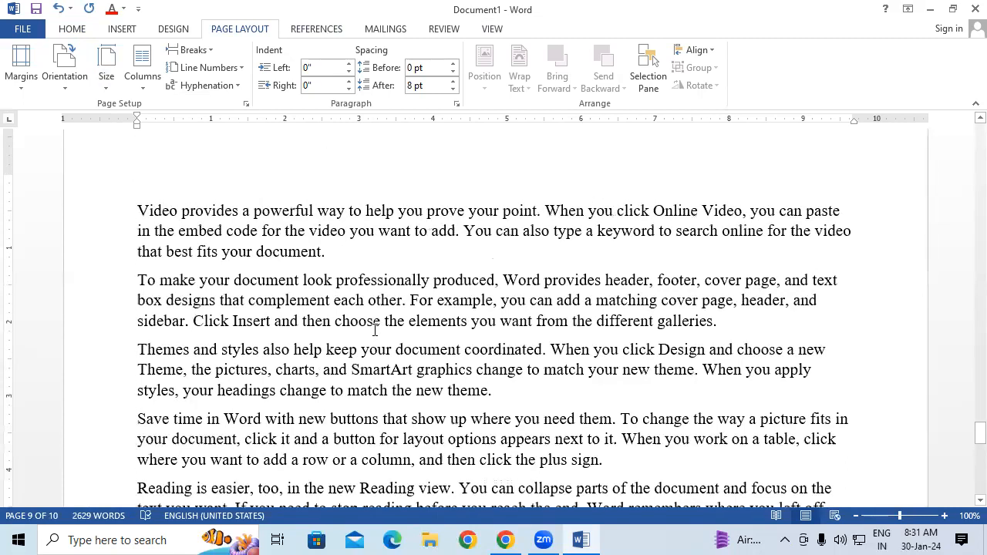
Set the page orientation to Portrait.
click(74, 63)
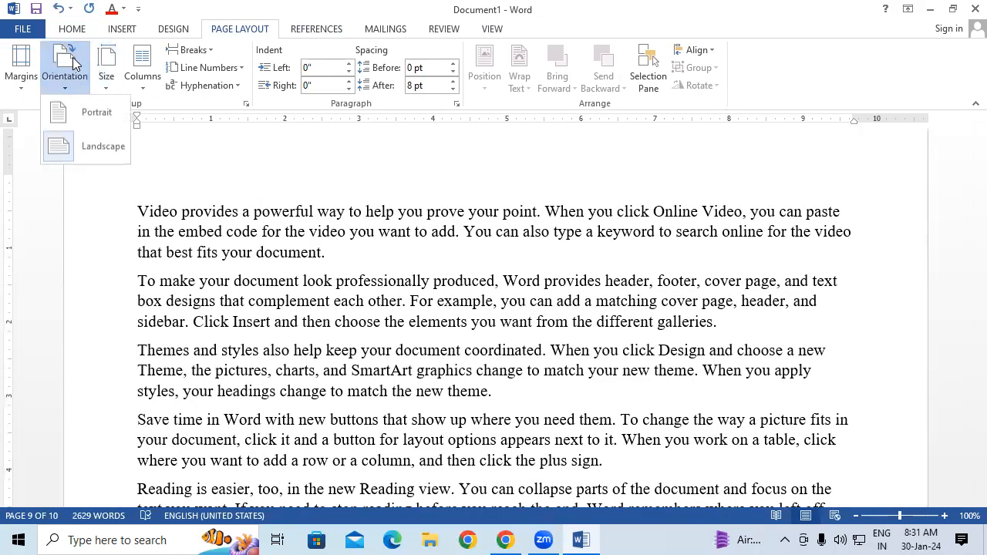
click(85, 114)
scroll(710, 378, up, 6)
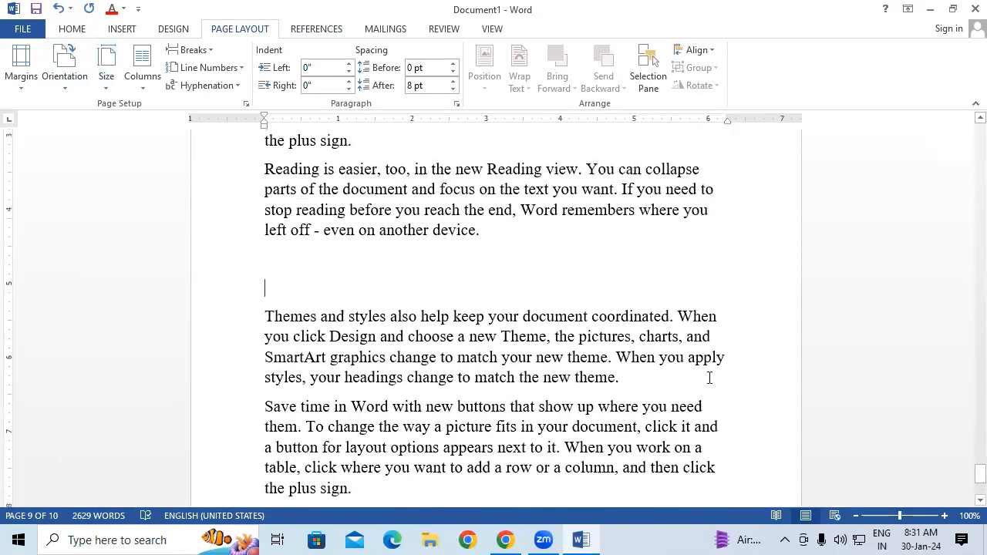
scroll(710, 378, up, 3)
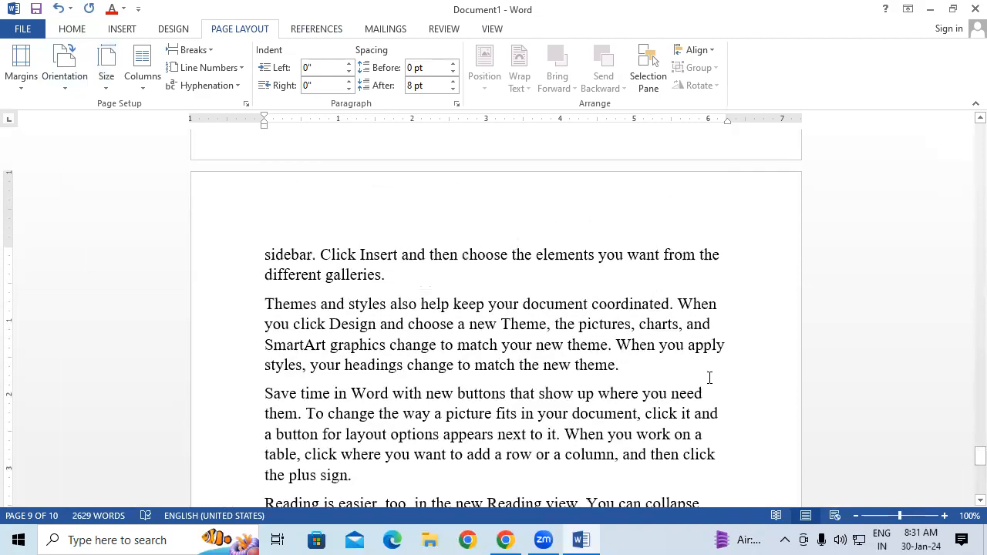
scroll(709, 378, up, 2)
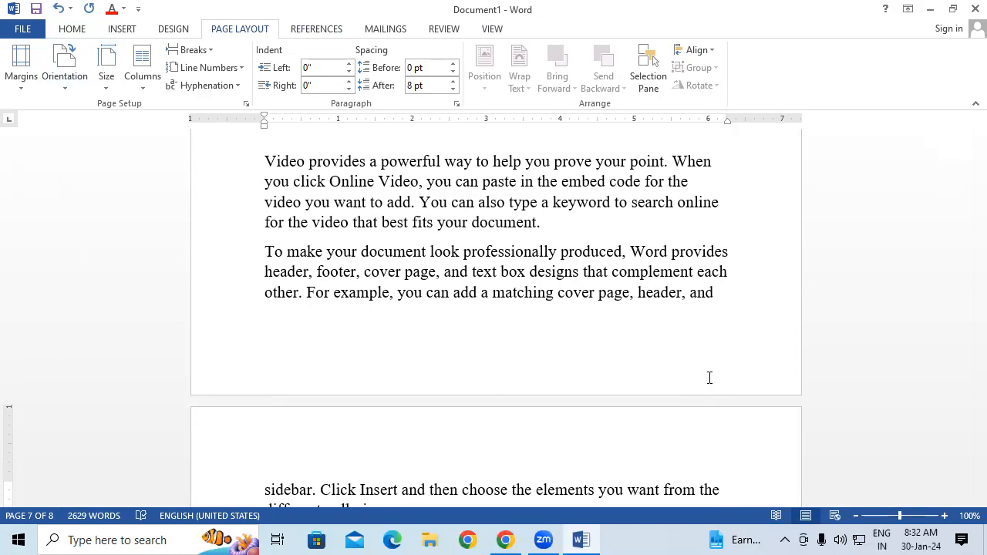
Arrange the entire document text in two columns and check the layout on the first page.
key(ctrl+a)
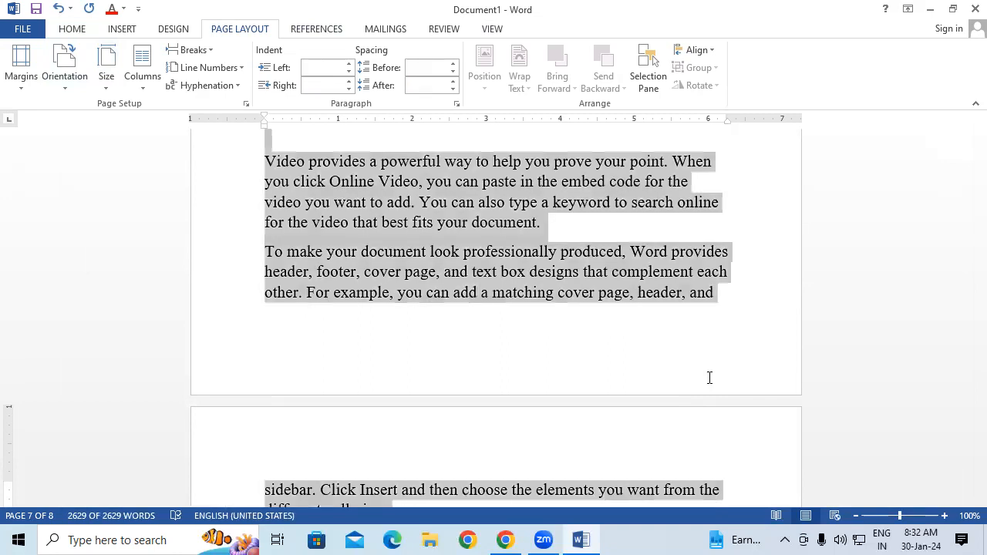
click(141, 71)
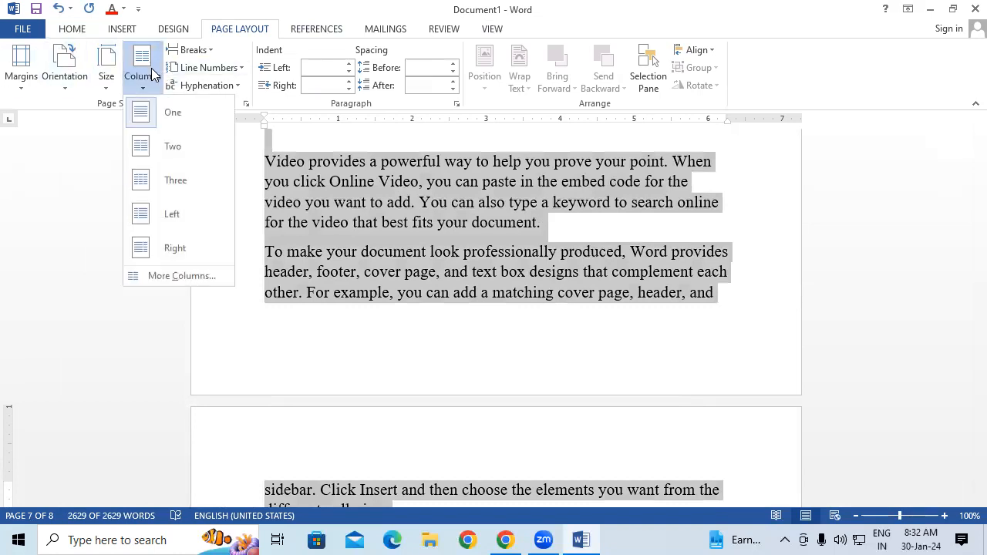
click(192, 157)
scroll(463, 309, up, 10)
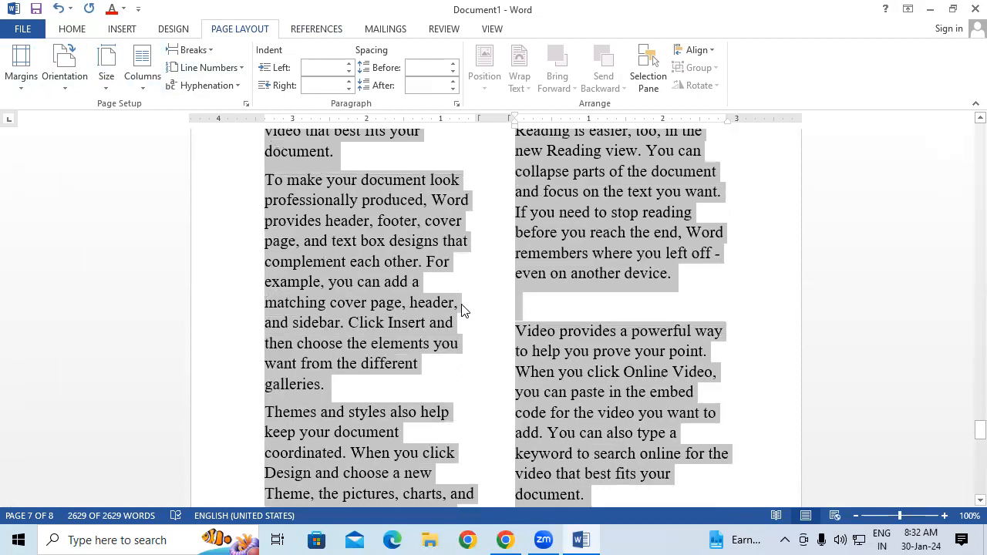
scroll(463, 309, up, 3)
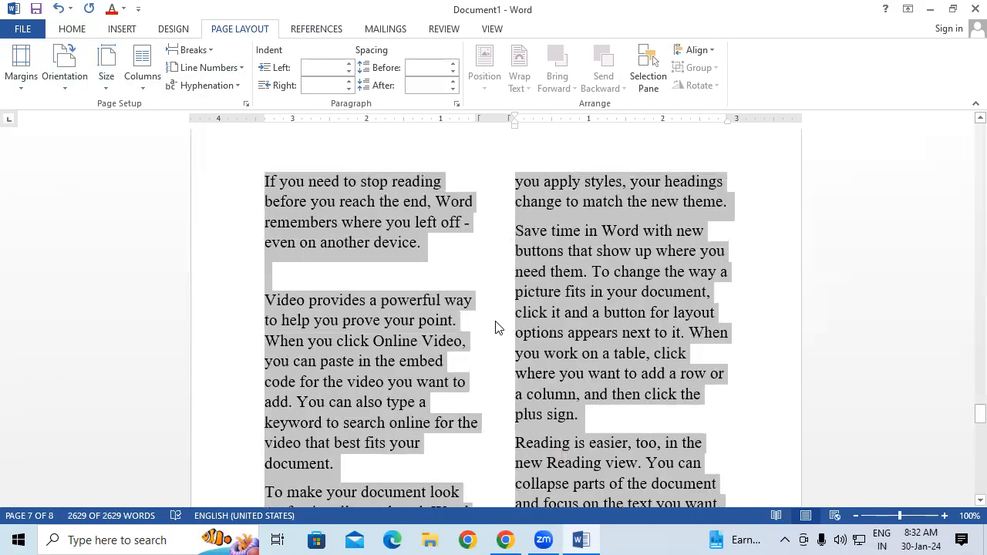
click(497, 320)
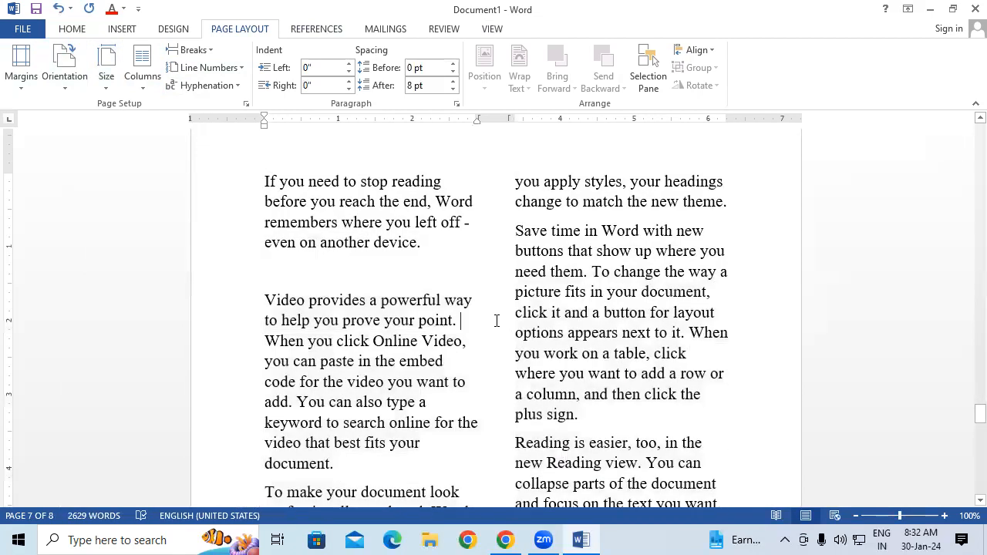
scroll(497, 321, up, 5)
drag(979, 401, 967, 133)
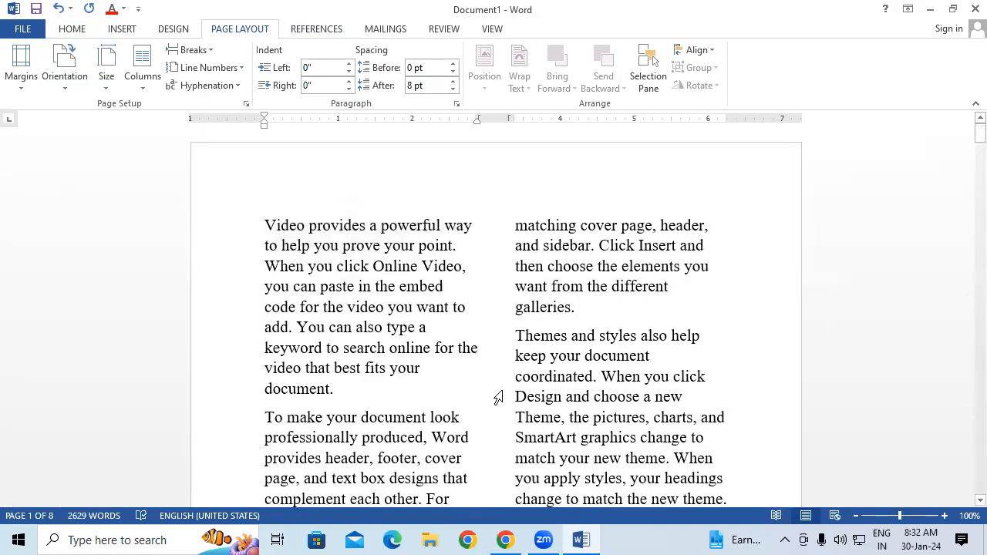
scroll(498, 397, down, 2)
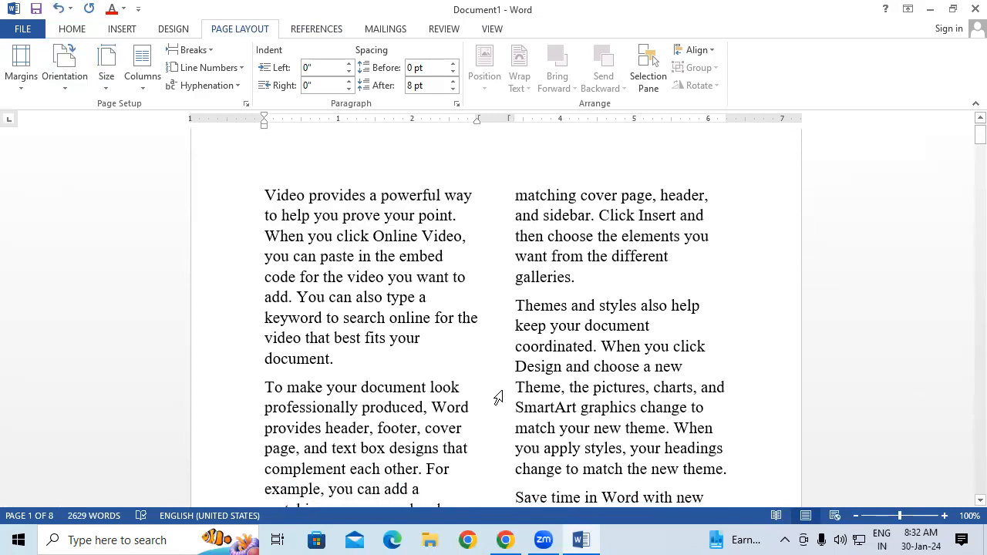
Examine how the two-column text flows from the end of the first column to the start of the second on page 1.
scroll(498, 397, down, 4)
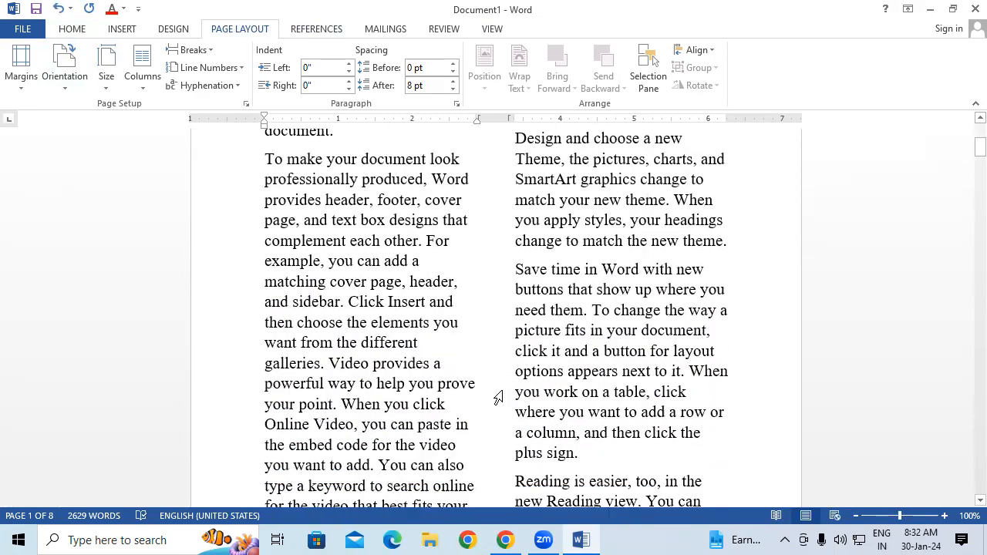
scroll(499, 397, down, 2)
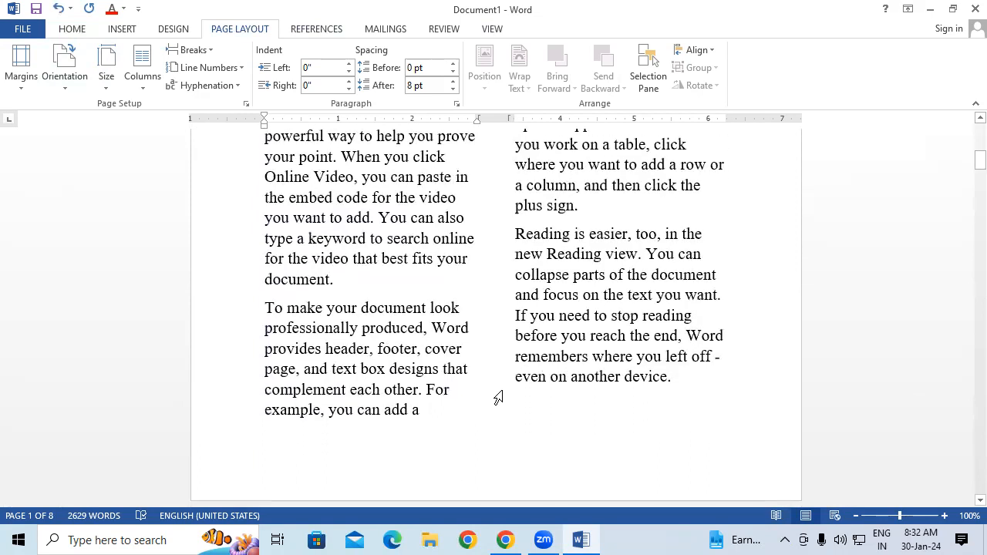
click(425, 374)
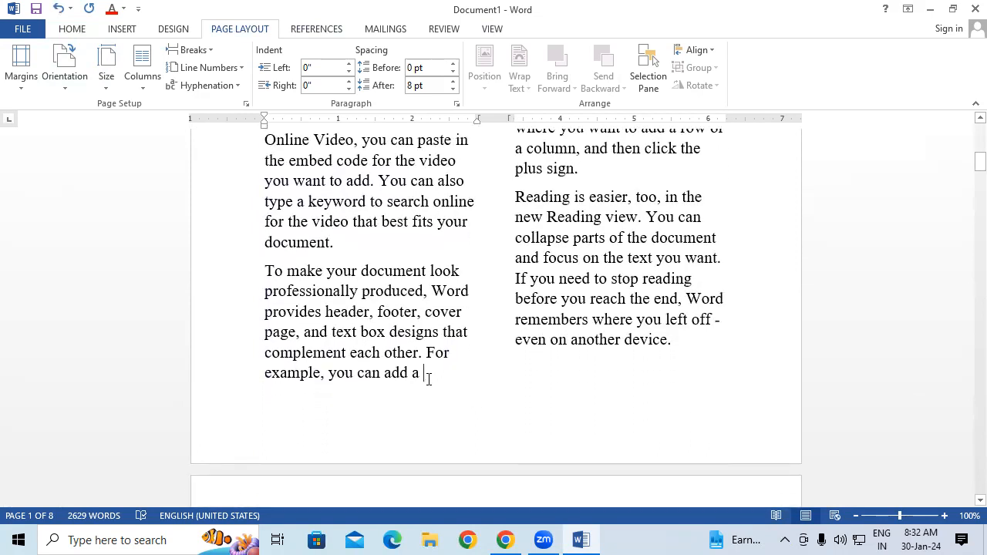
scroll(580, 362, up, 1)
scroll(580, 363, up, 8)
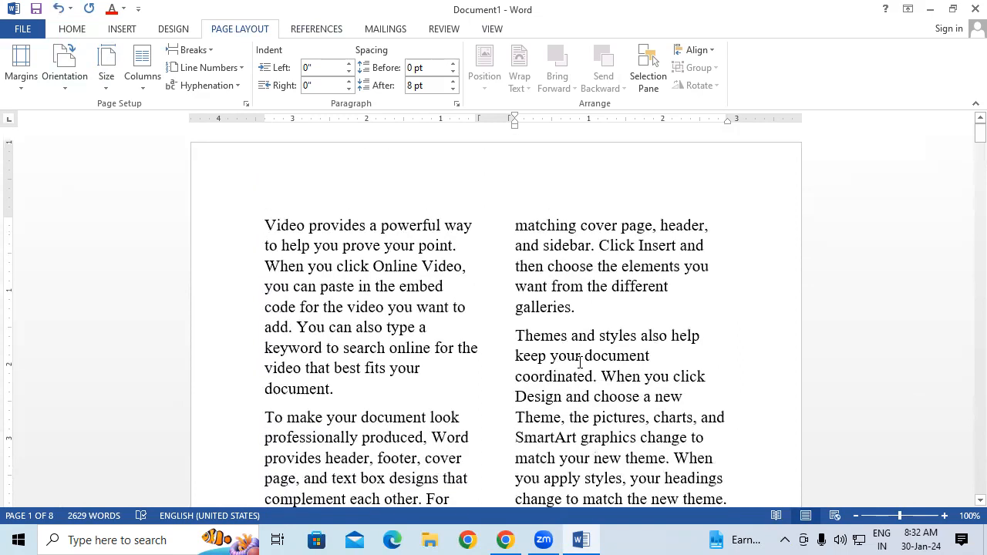
scroll(543, 430, down, 1)
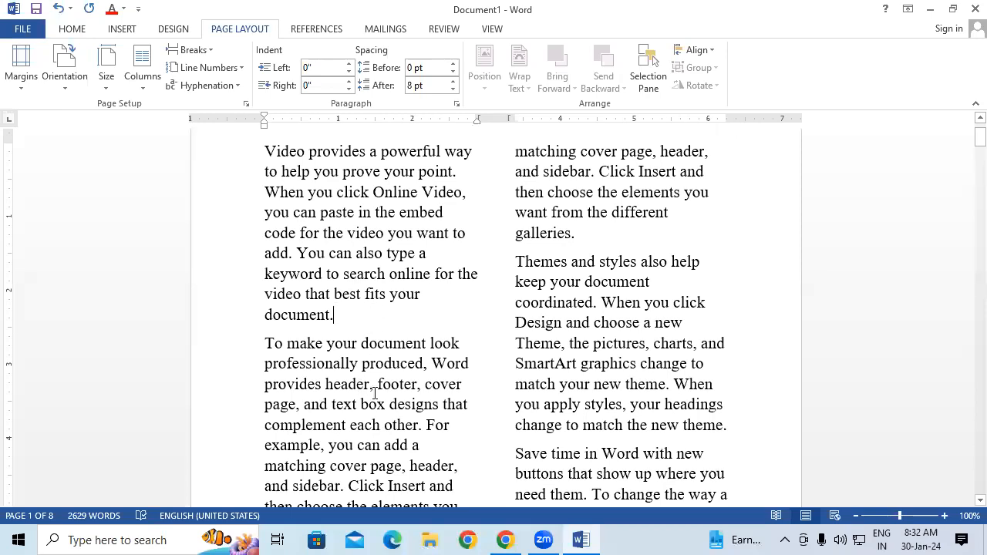
scroll(374, 394, up, 1)
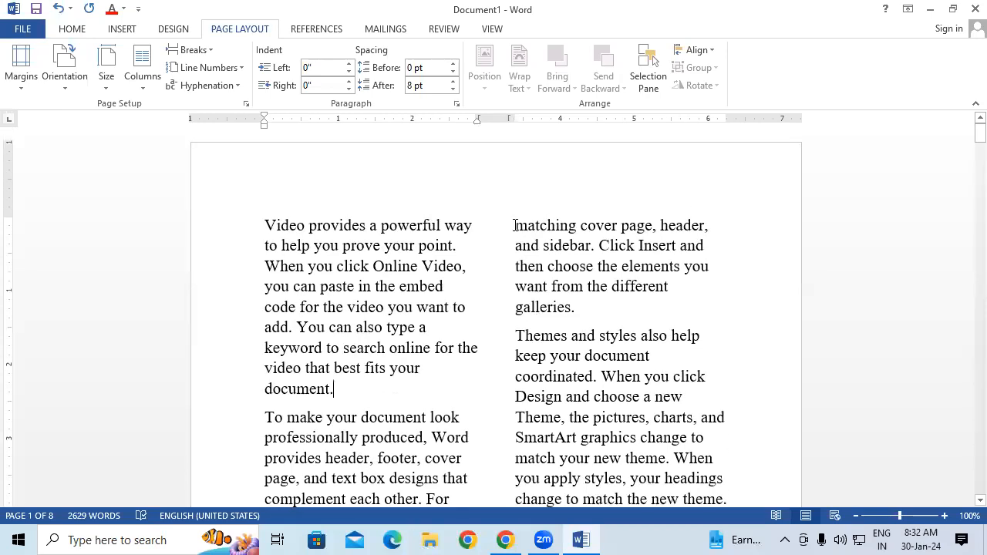
drag(514, 225, 552, 228)
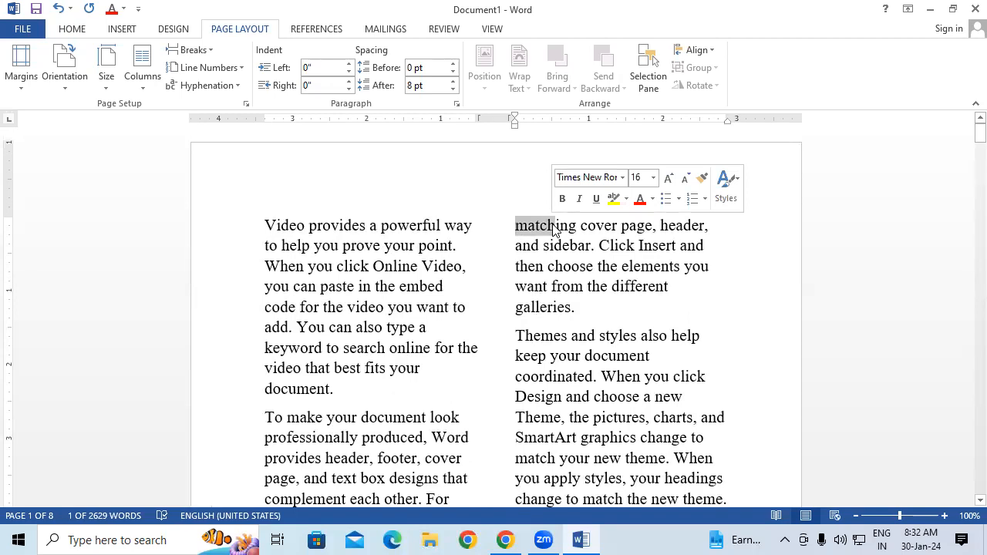
scroll(552, 228, down, 4)
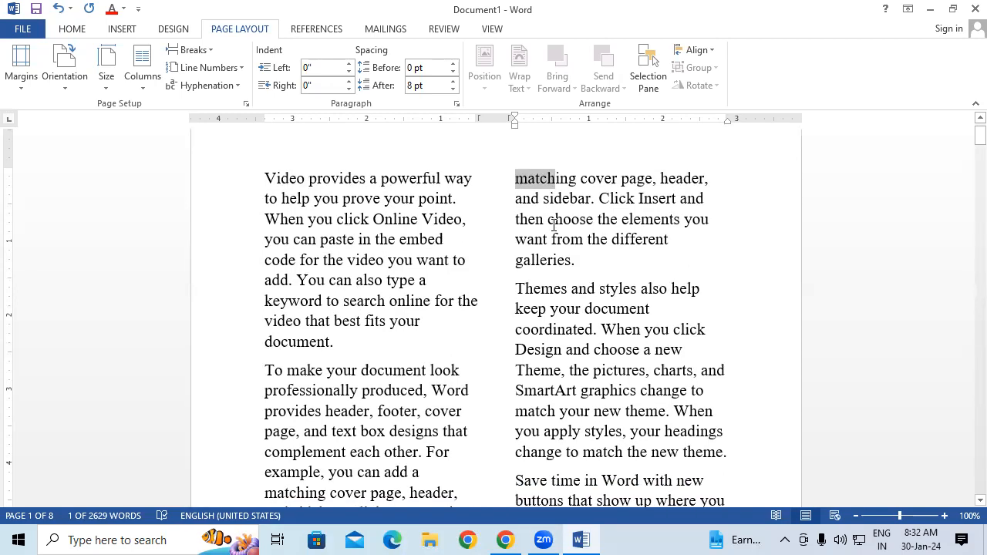
scroll(553, 225, down, 1)
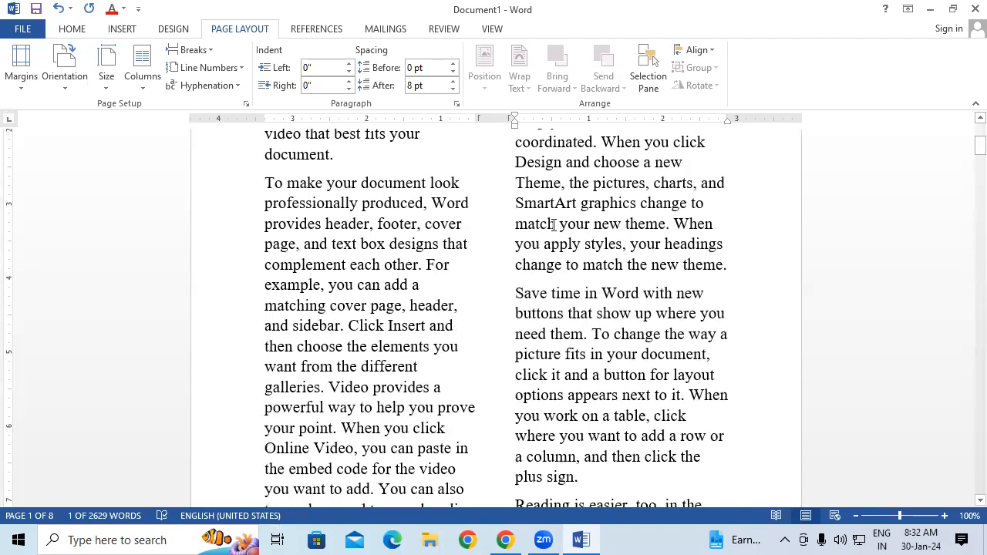
scroll(554, 225, down, 4)
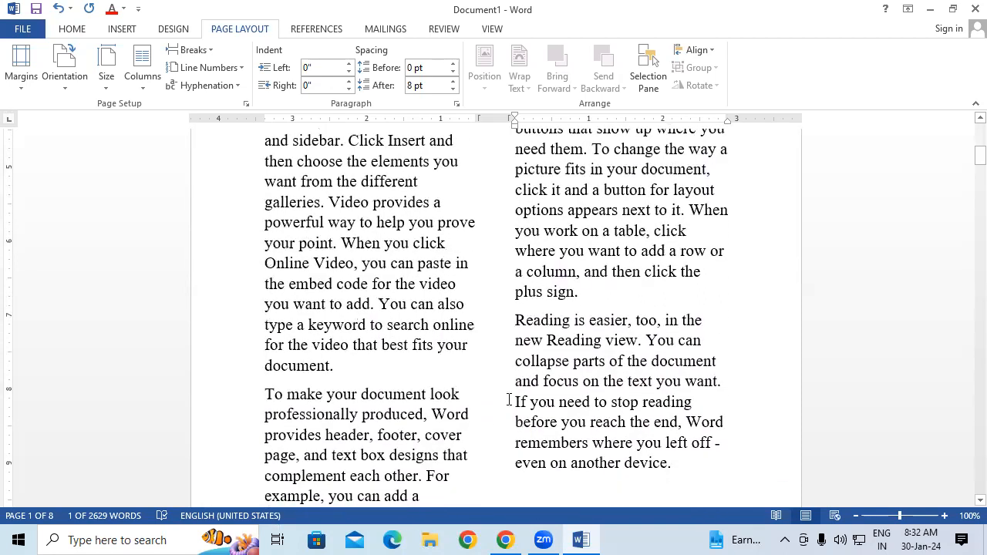
scroll(500, 394, down, 1)
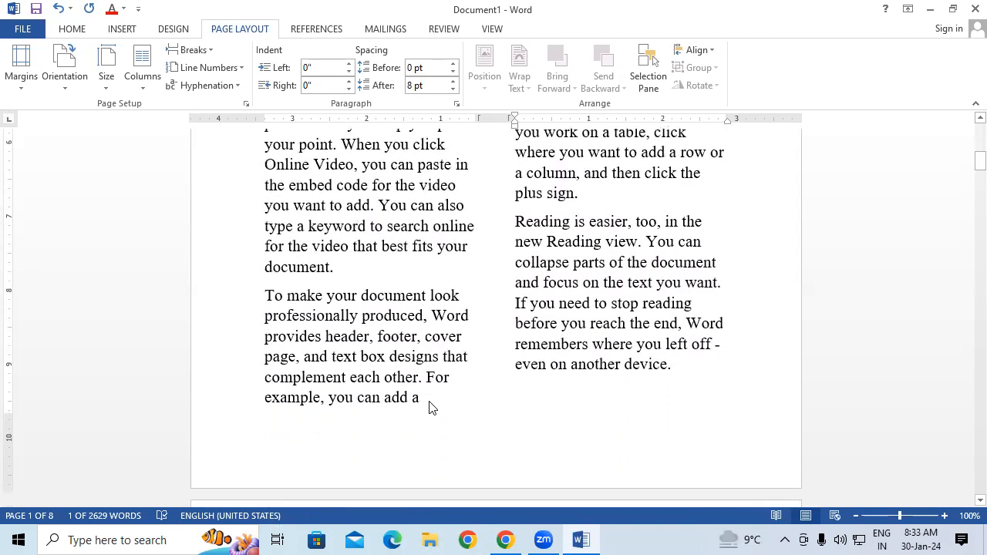
click(429, 406)
scroll(581, 422, up, 4)
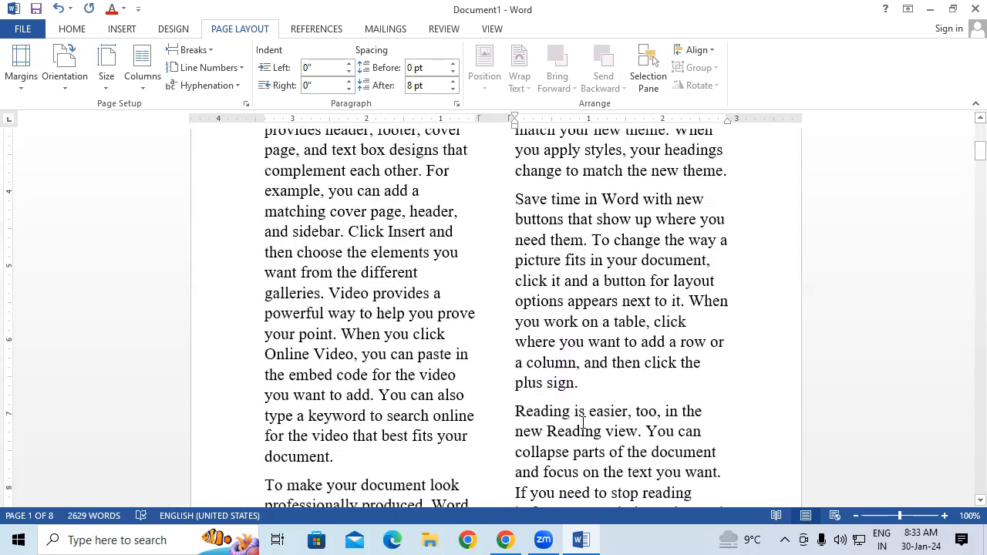
scroll(583, 423, up, 5)
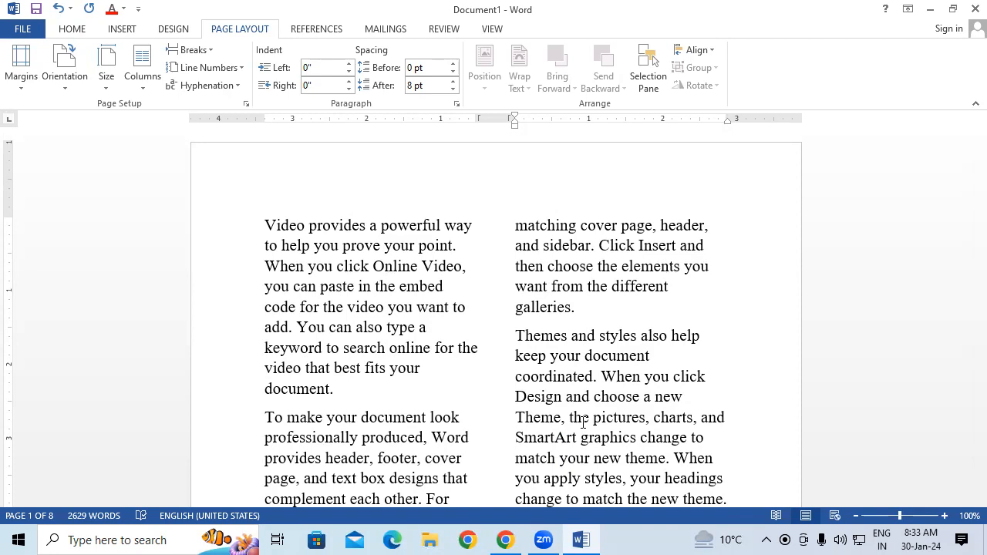
Reduce the font size of the entire document text by three steps.
key(ctrl+a)
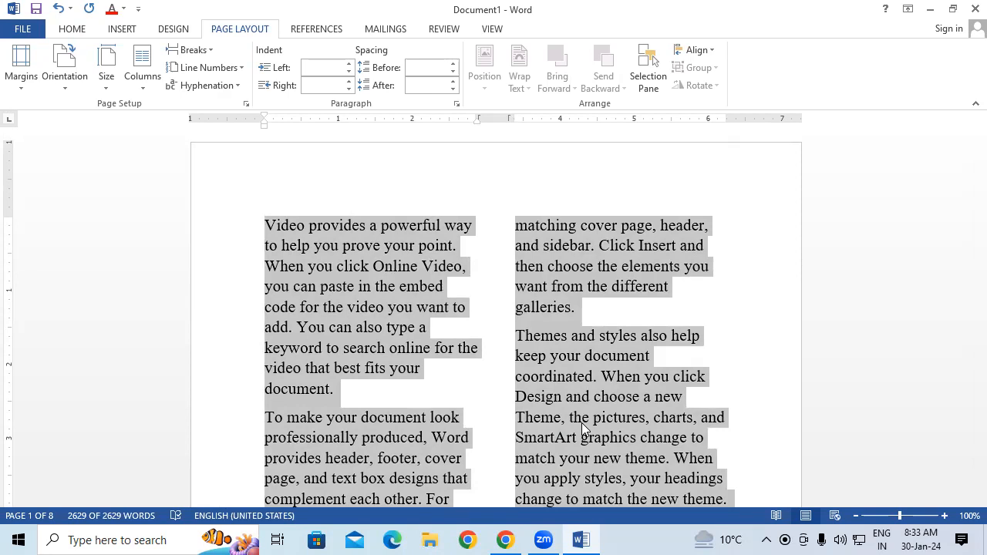
key(ctrl+shift+comma)
key(ctrl+shift+comma)
key(ctrl+shift+comma)
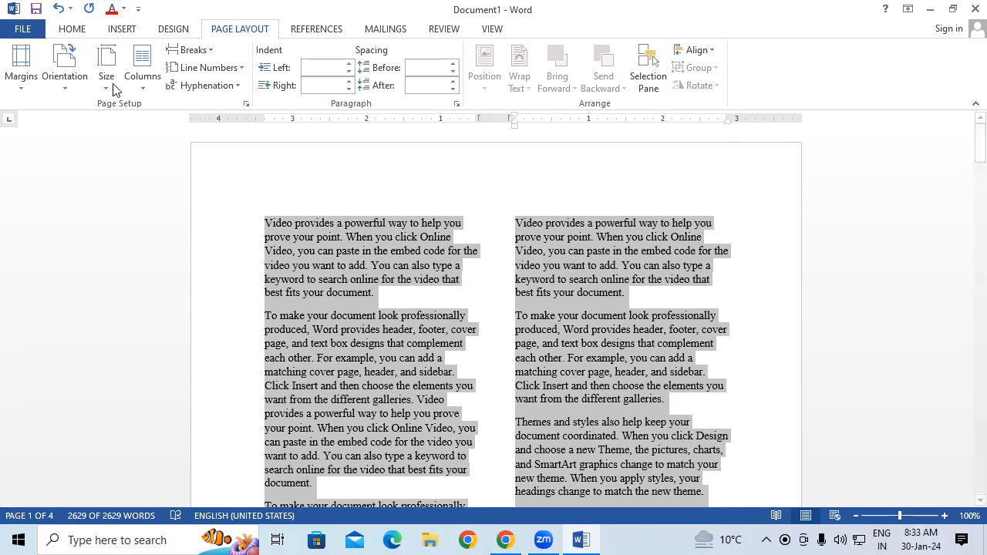
Set the page orientation to Landscape and arrange the entire text in one column.
click(65, 68)
click(94, 146)
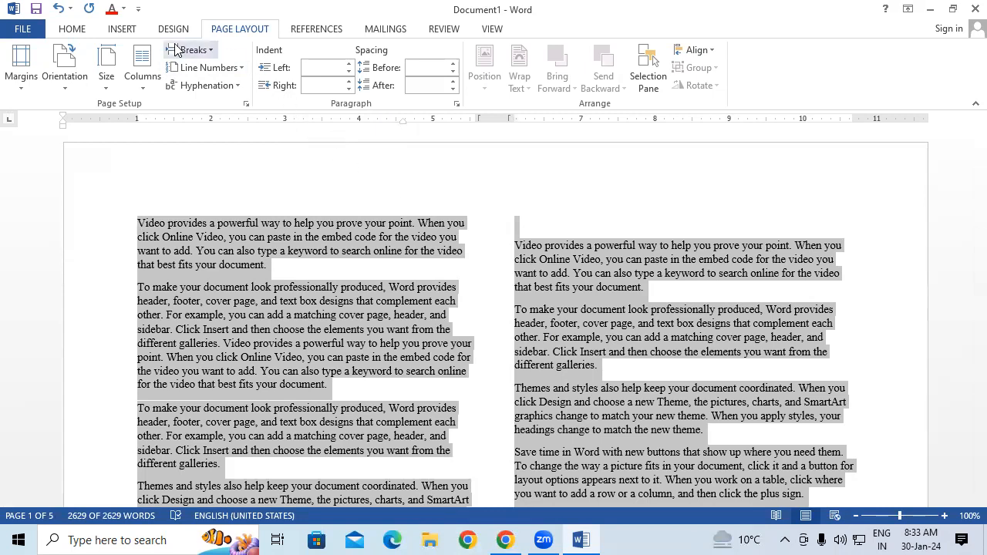
click(142, 68)
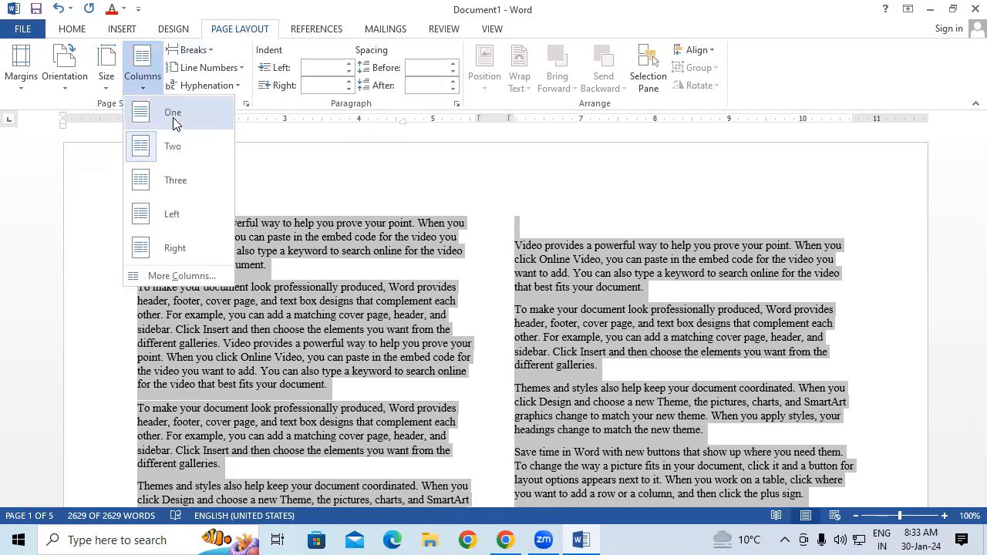
click(174, 124)
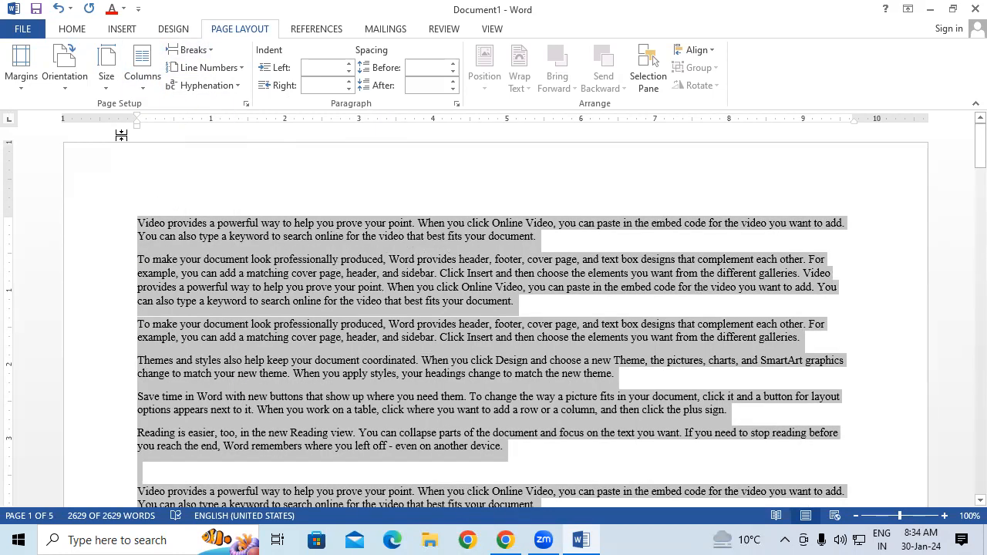
Set the page orientation to Portrait and look through the available page and section break types.
click(65, 67)
click(106, 122)
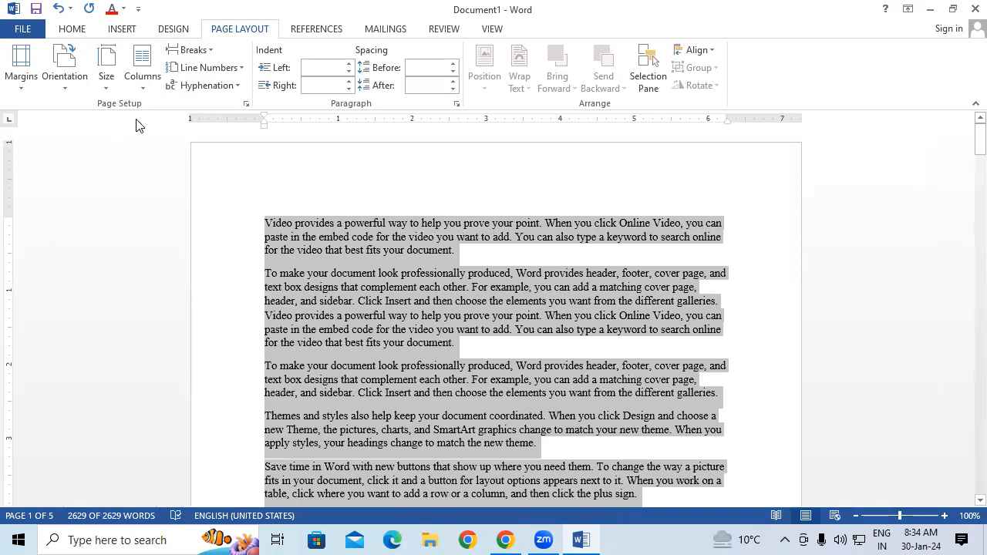
click(196, 51)
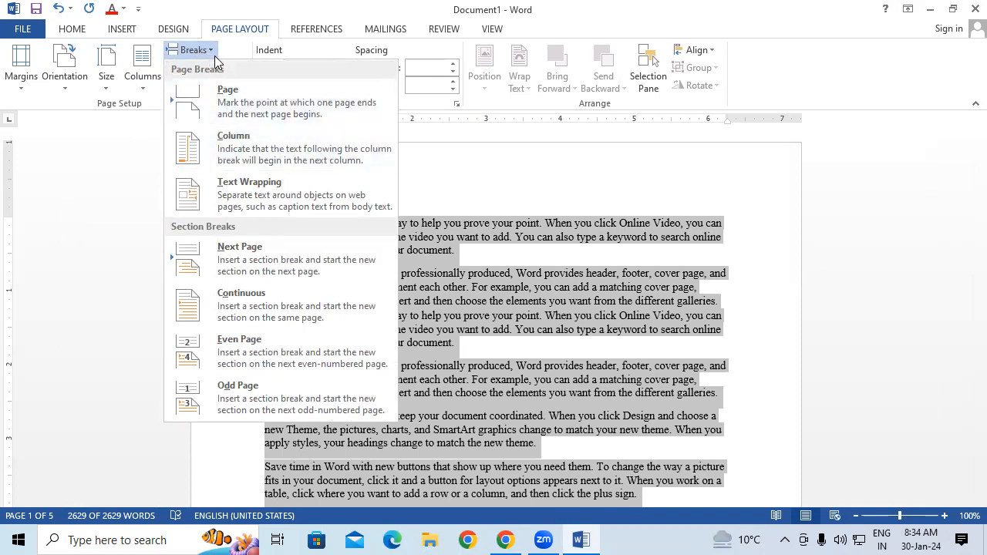
click(562, 318)
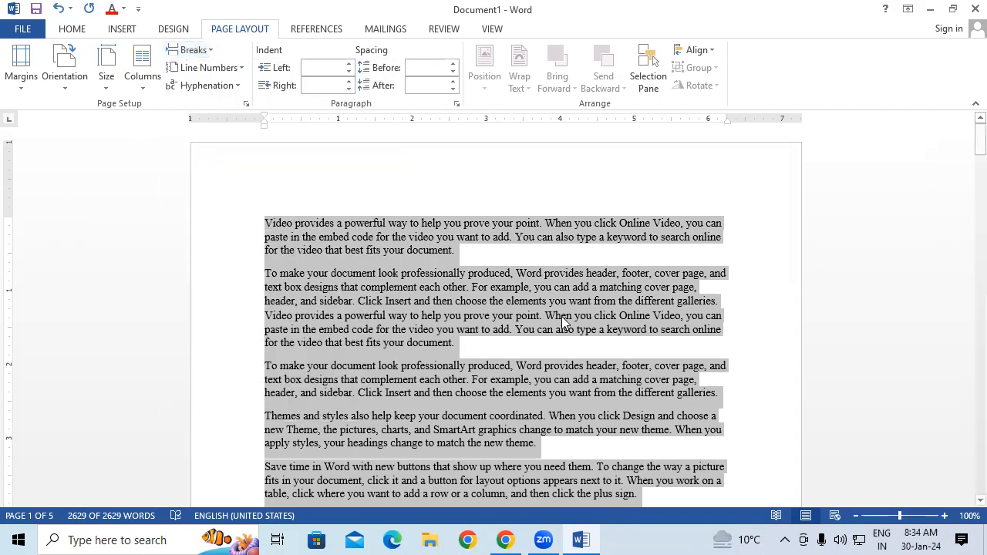
Increase the font size of the entire document text to 14 pt and deselect it.
click(124, 29)
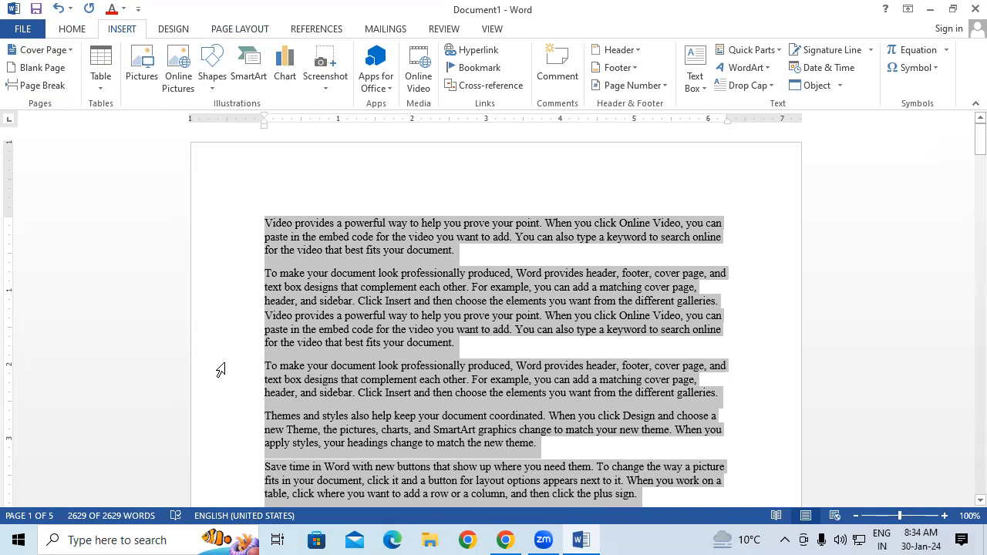
click(71, 28)
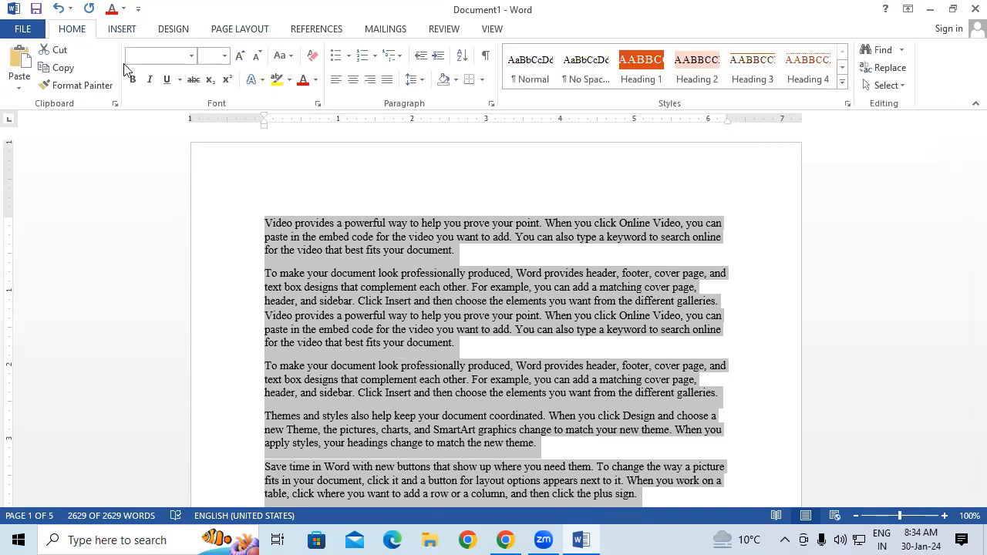
click(239, 56)
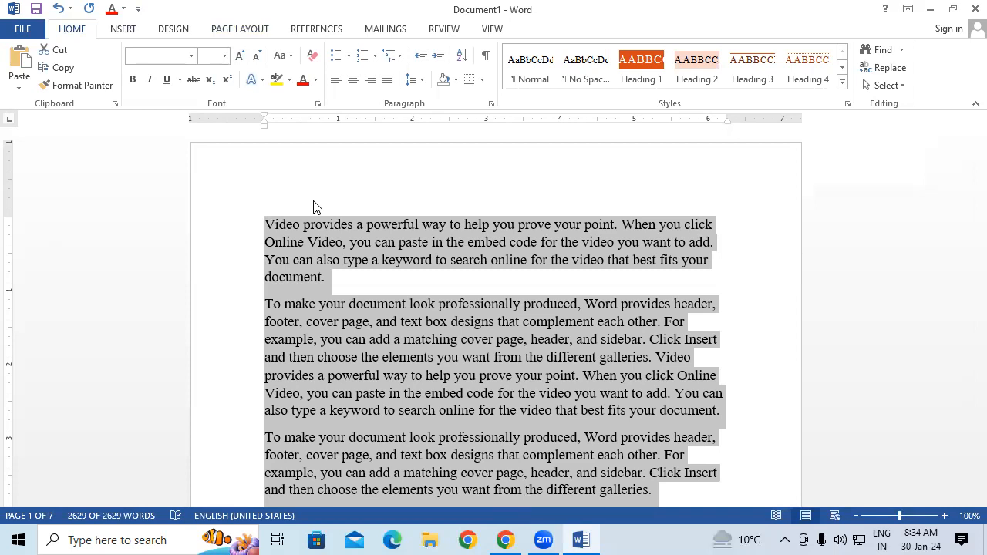
scroll(356, 341, down, 3)
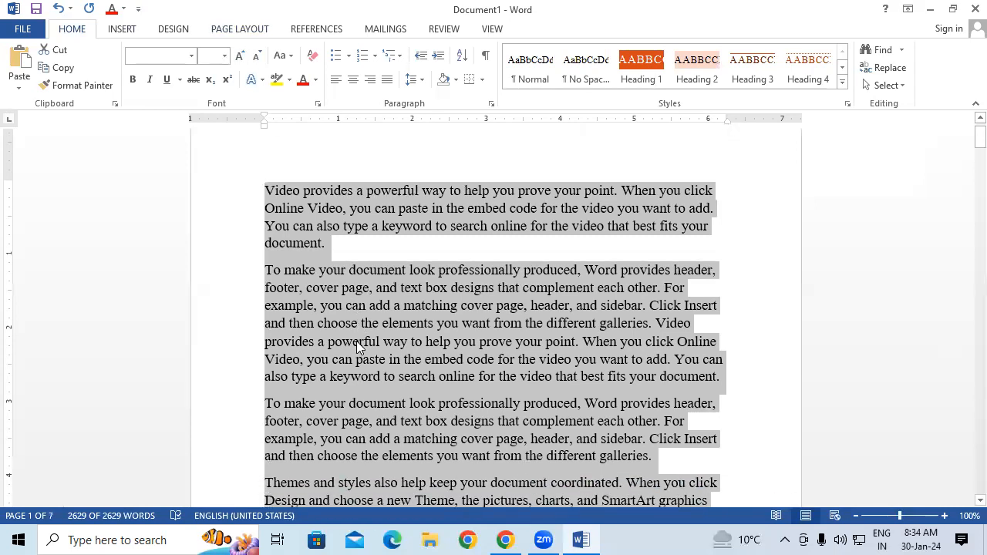
click(491, 277)
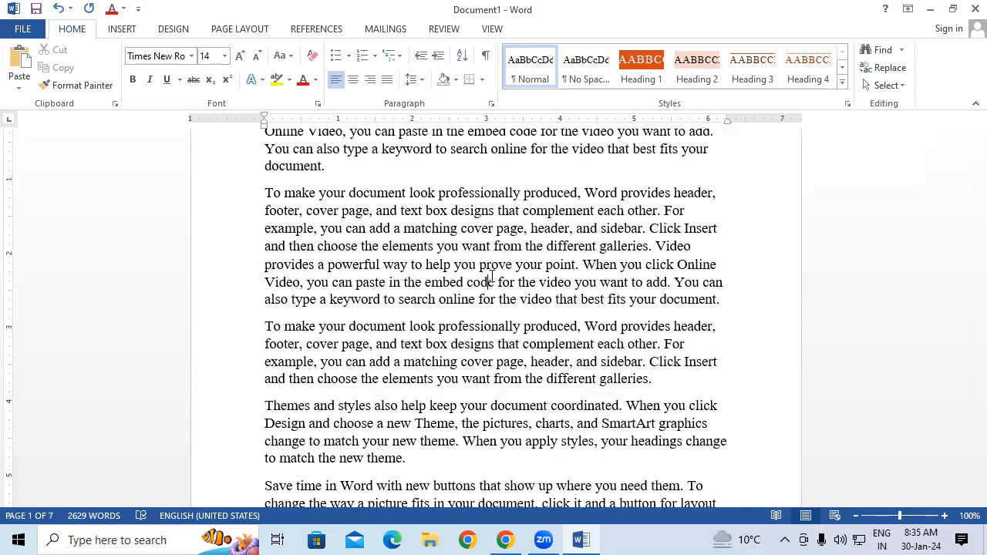
scroll(491, 276, up, 2)
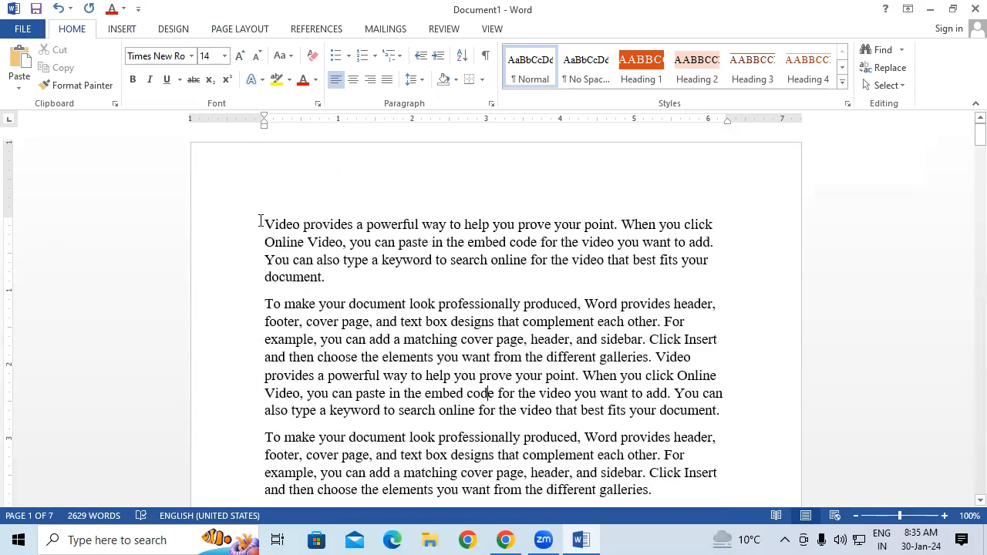
Format the first paragraph of the document in red, bold text at 18 pt.
click(265, 216)
drag(276, 231, 346, 288)
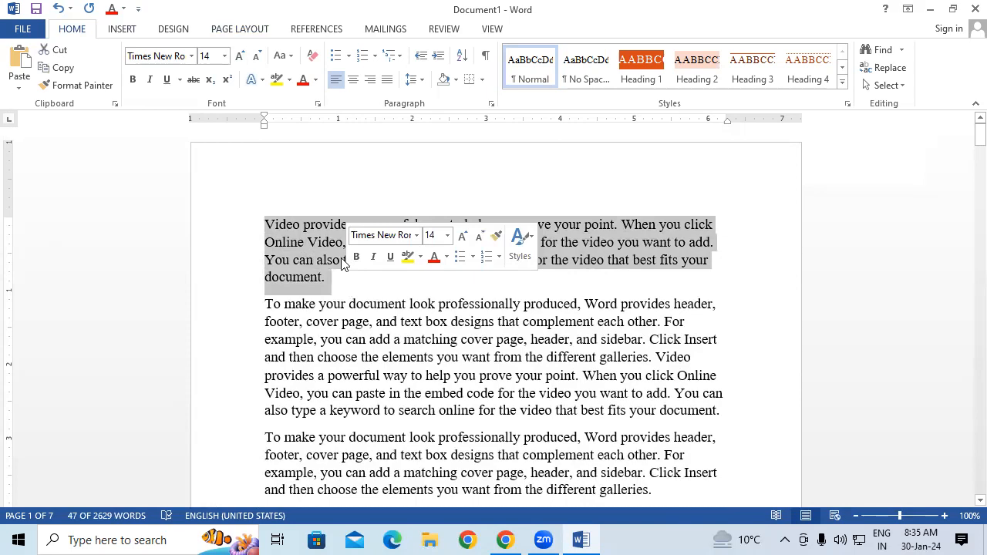
click(302, 81)
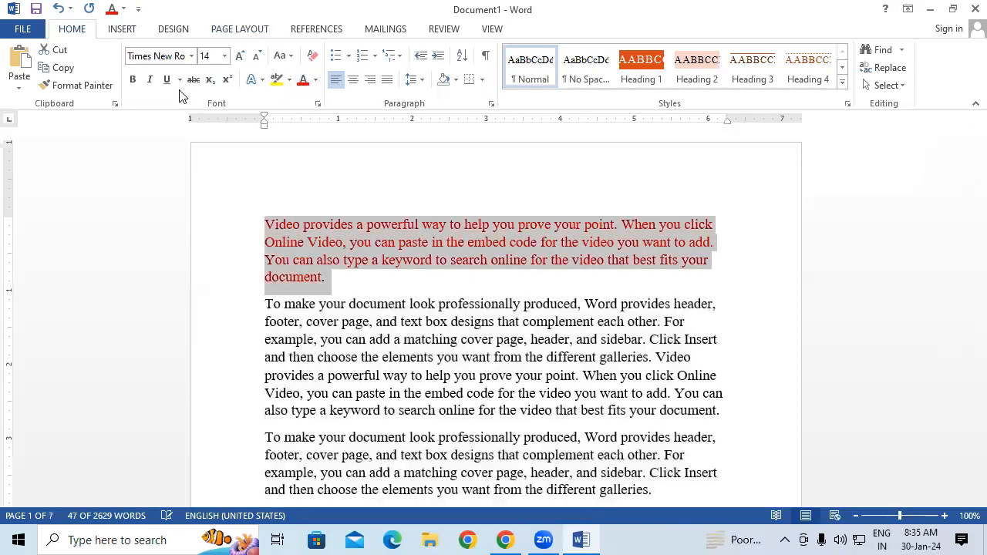
click(132, 80)
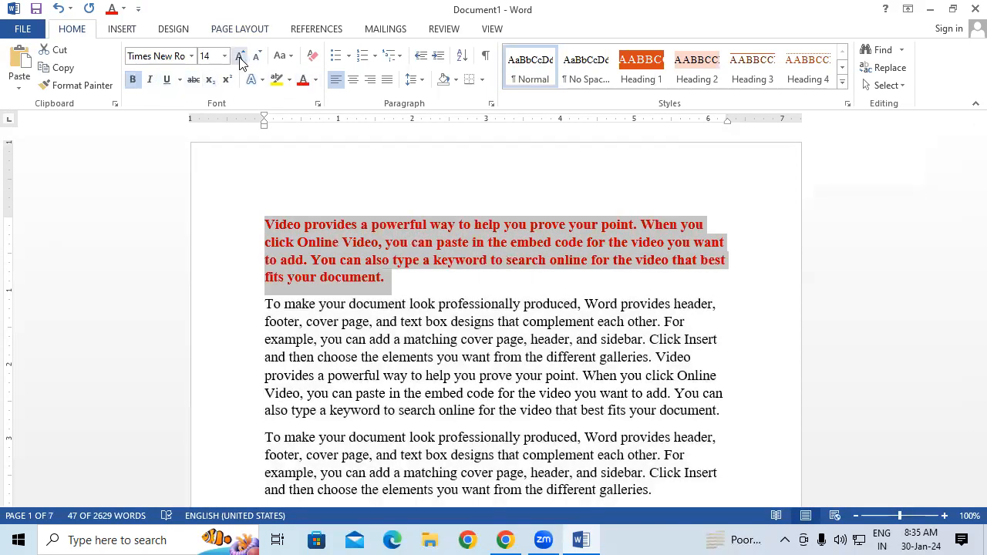
click(240, 57)
click(240, 56)
click(412, 339)
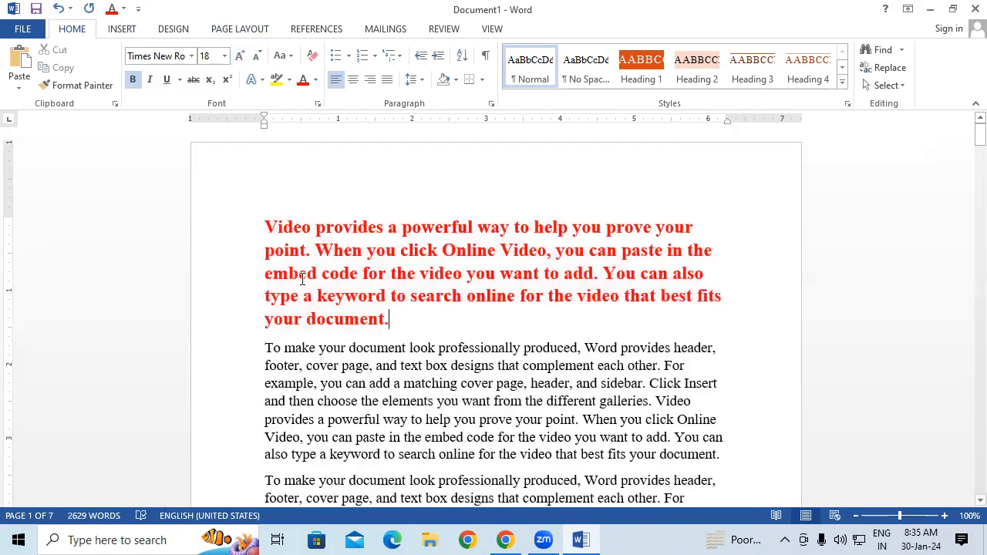
Insert a page break directly after the red first paragraph of the document.
drag(260, 229, 390, 327)
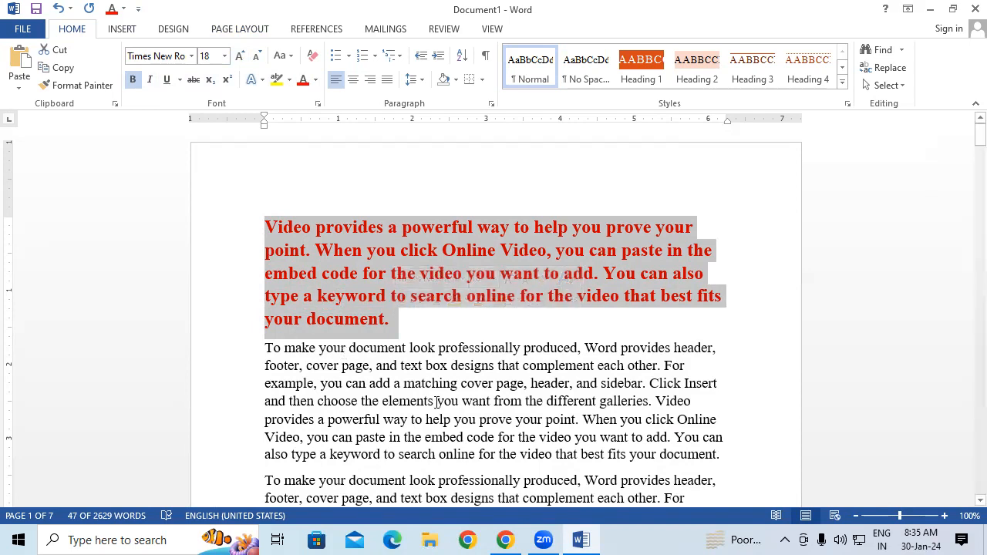
click(400, 328)
click(398, 322)
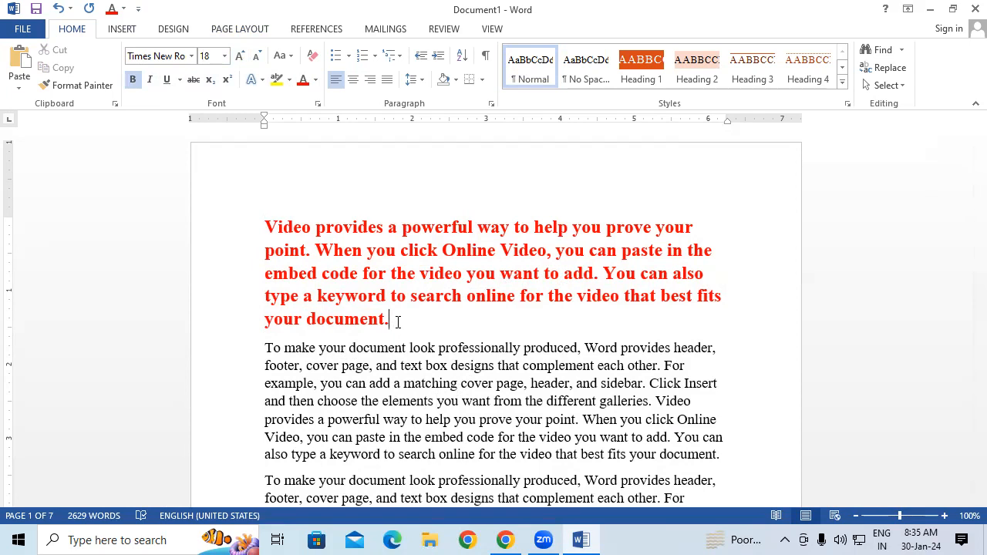
click(259, 32)
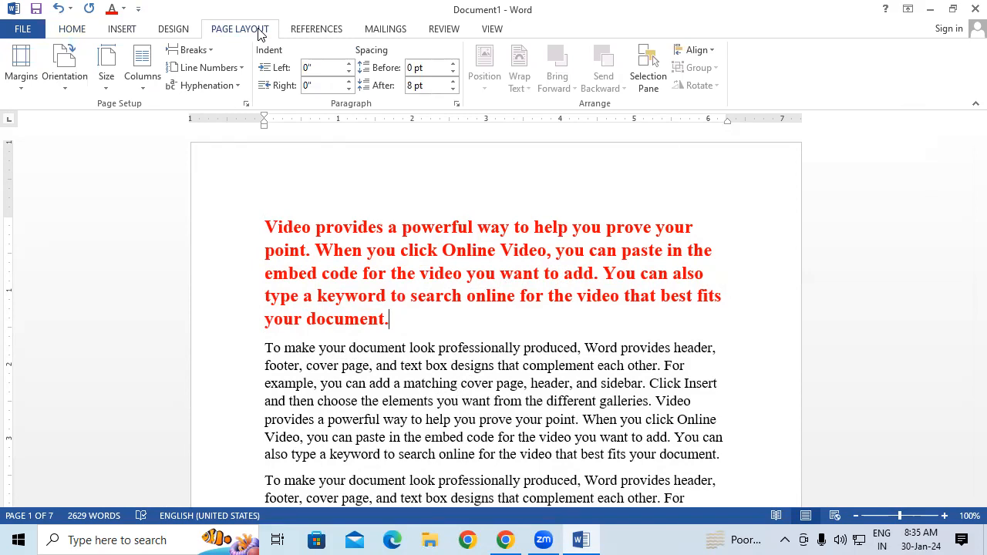
click(197, 51)
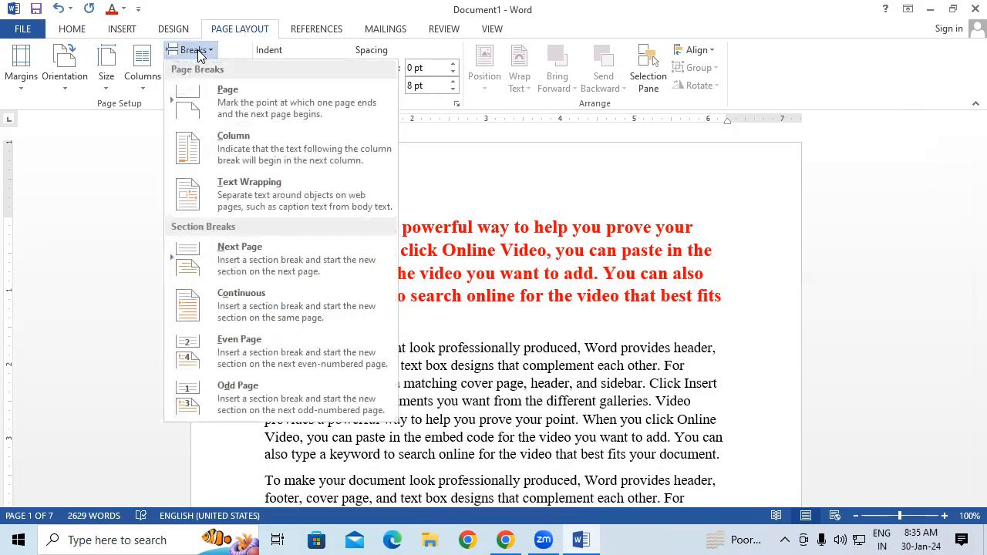
click(220, 98)
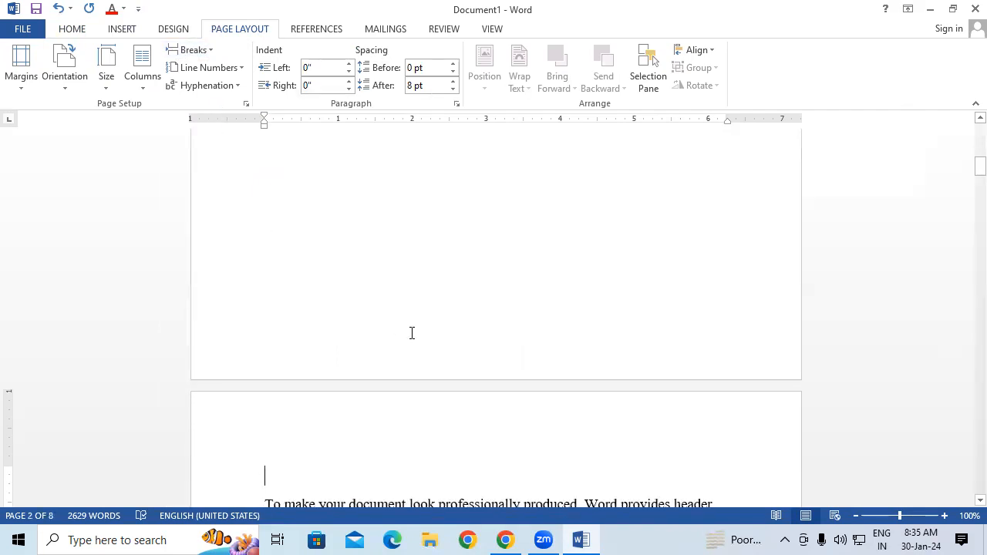
Examine how the text is split between the first and second pages around the inserted page break.
scroll(412, 332, up, 4)
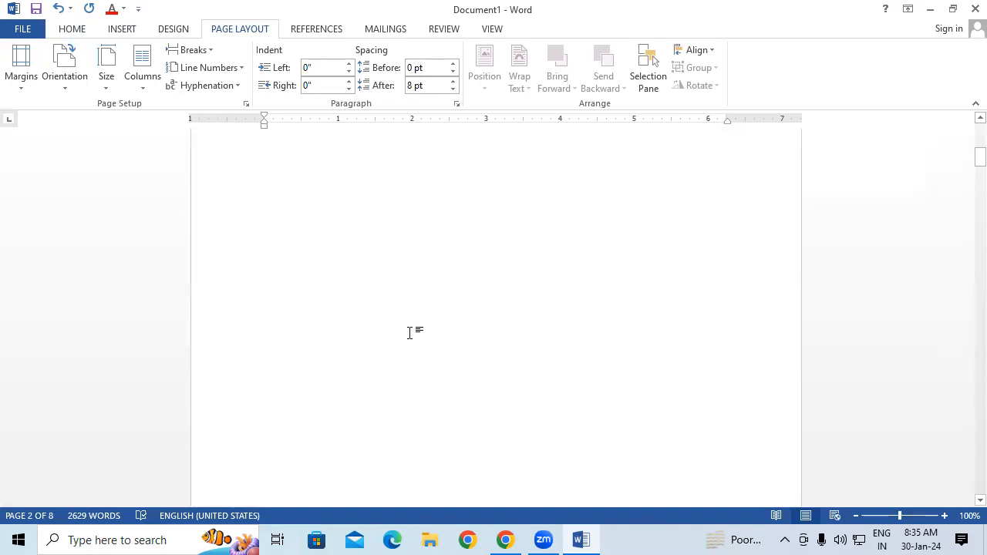
scroll(412, 332, up, 3)
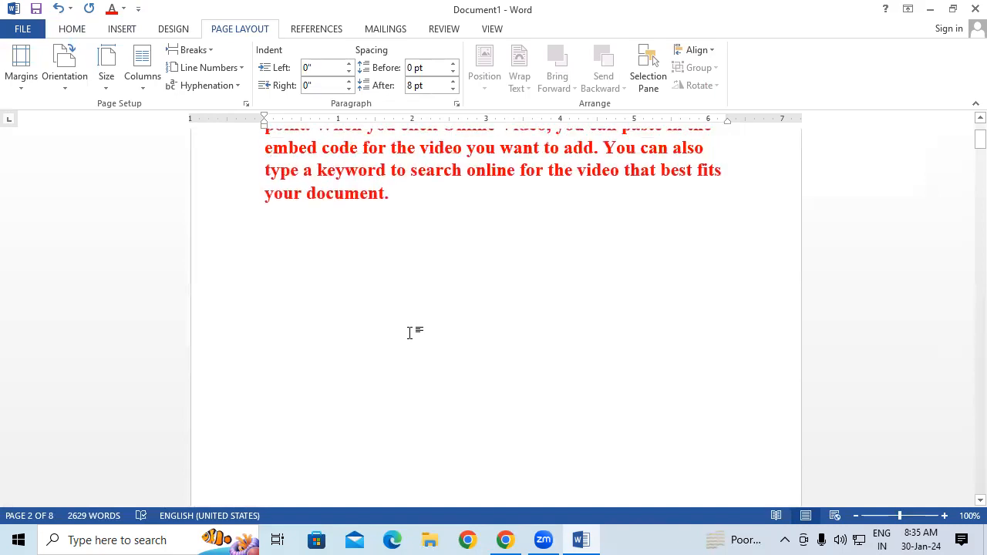
scroll(412, 333, up, 1)
scroll(412, 333, down, 3)
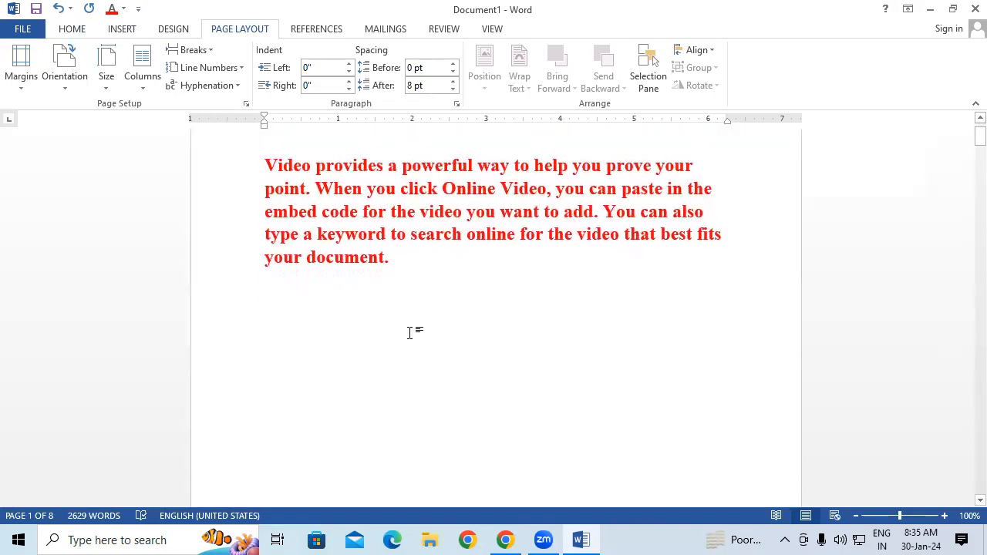
scroll(409, 332, down, 3)
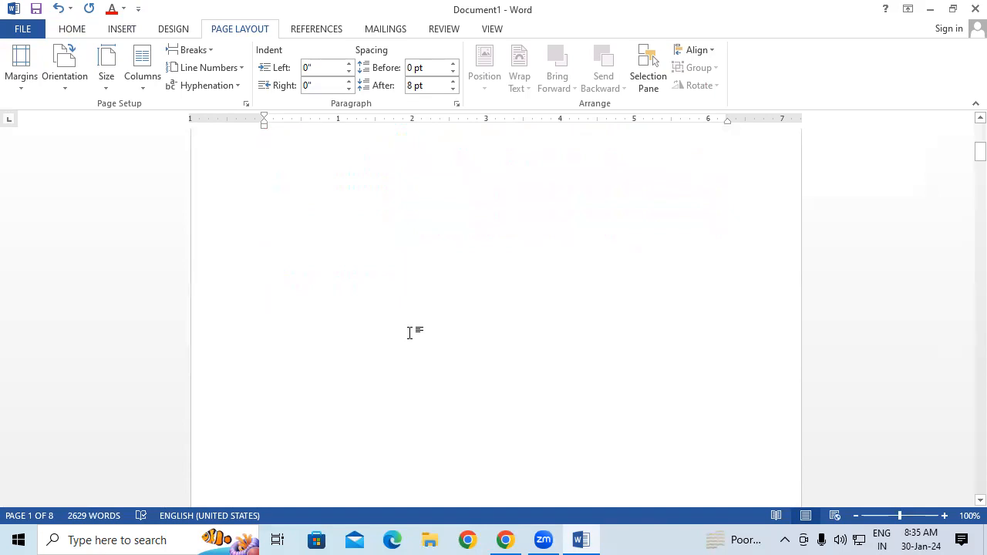
scroll(410, 332, down, 5)
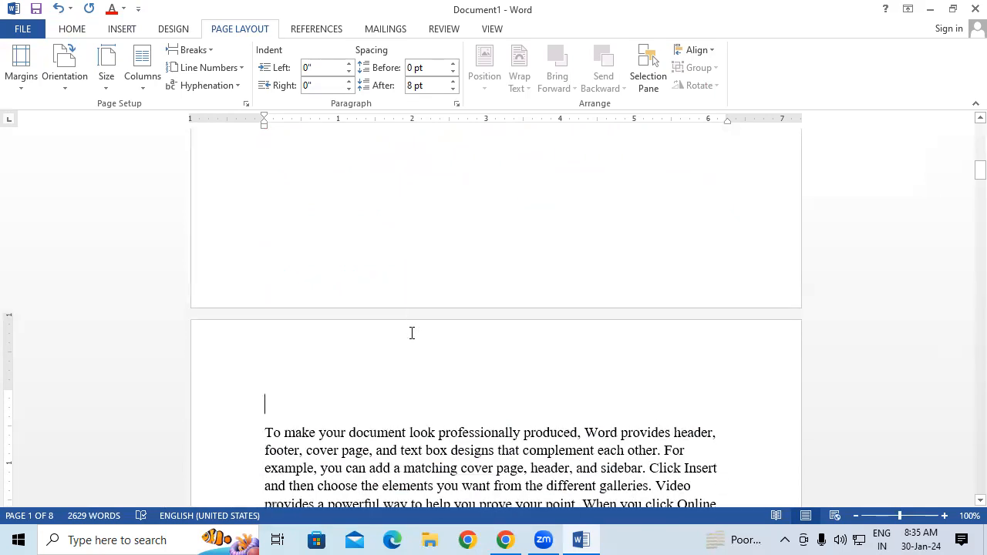
scroll(411, 333, down, 3)
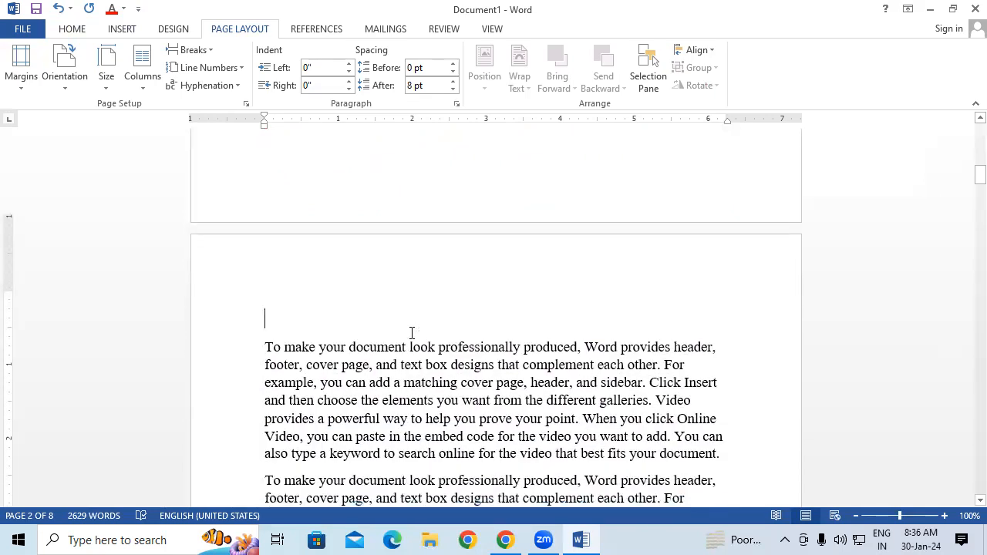
scroll(412, 332, down, 3)
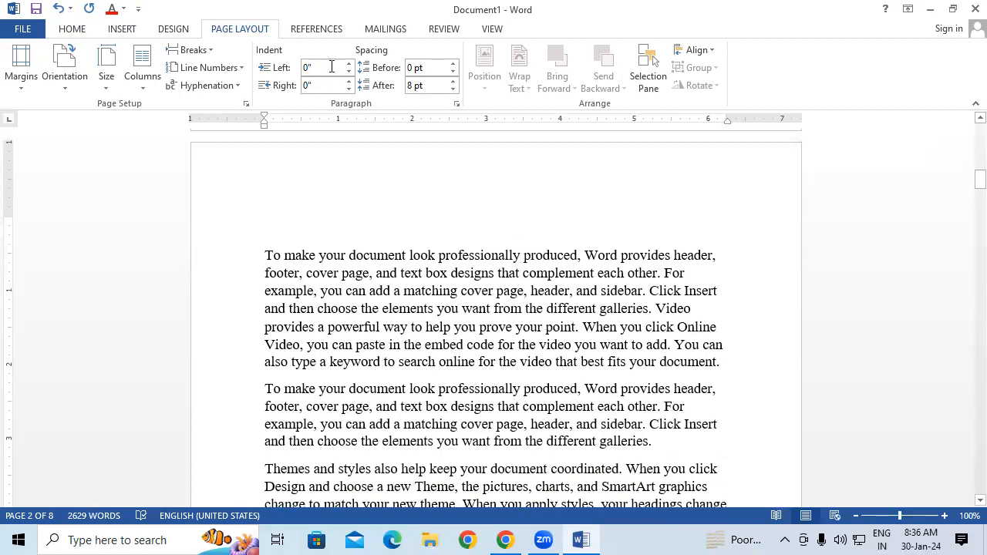
Insert another page break after the word "professionally" in the first line of text on page 2, and review the break types.
click(191, 51)
click(231, 105)
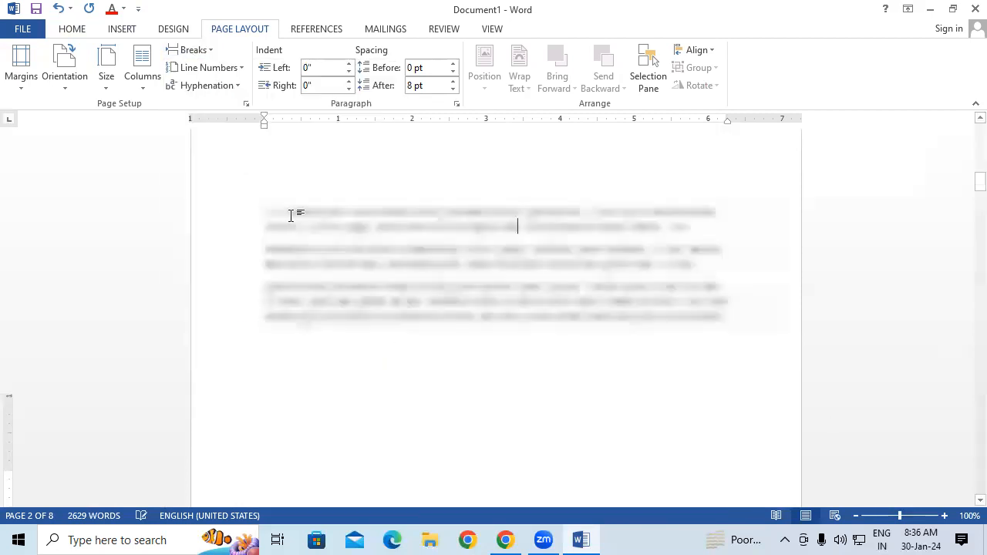
scroll(586, 308, up, 3)
scroll(587, 308, up, 5)
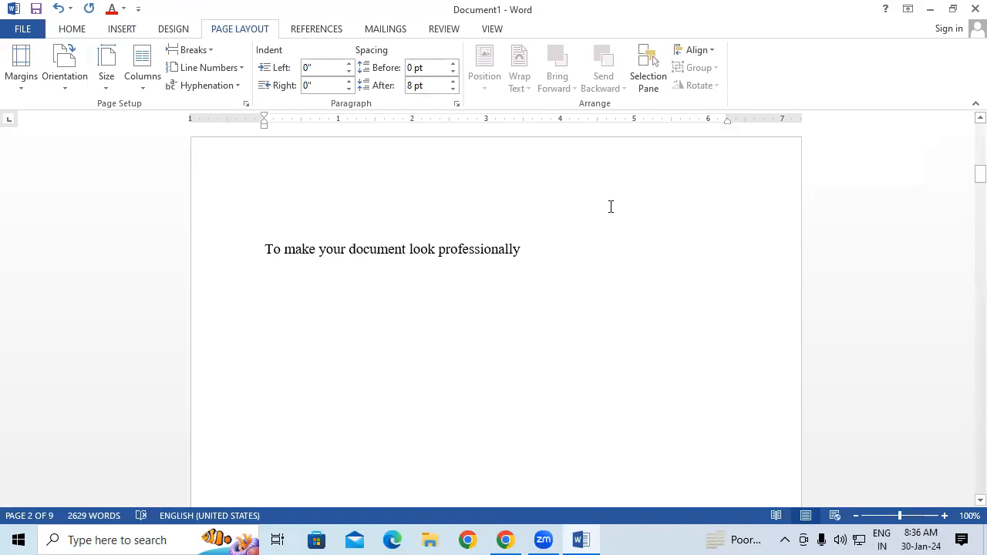
click(193, 49)
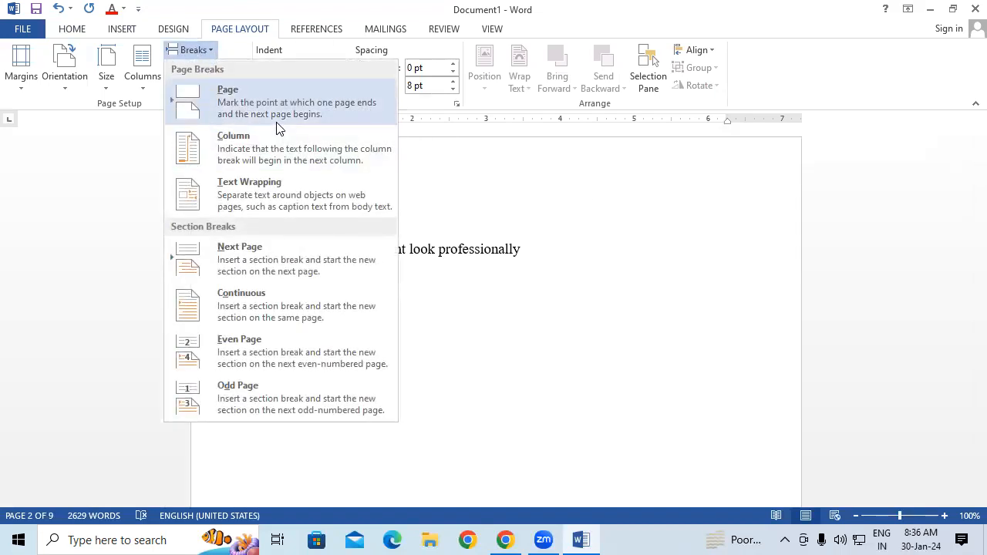
click(536, 264)
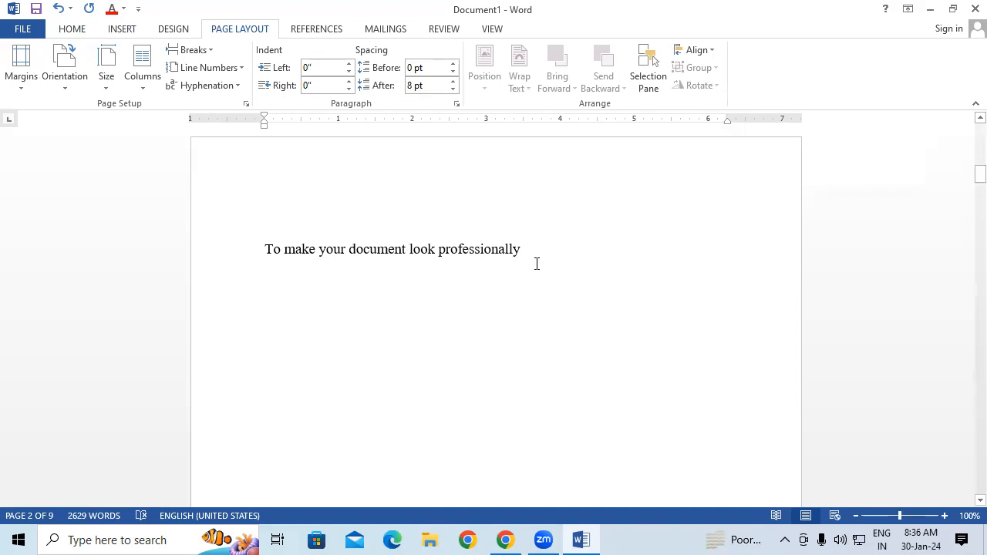
Undo both page breaks and return to the start of the document.
key(ctrl+z)
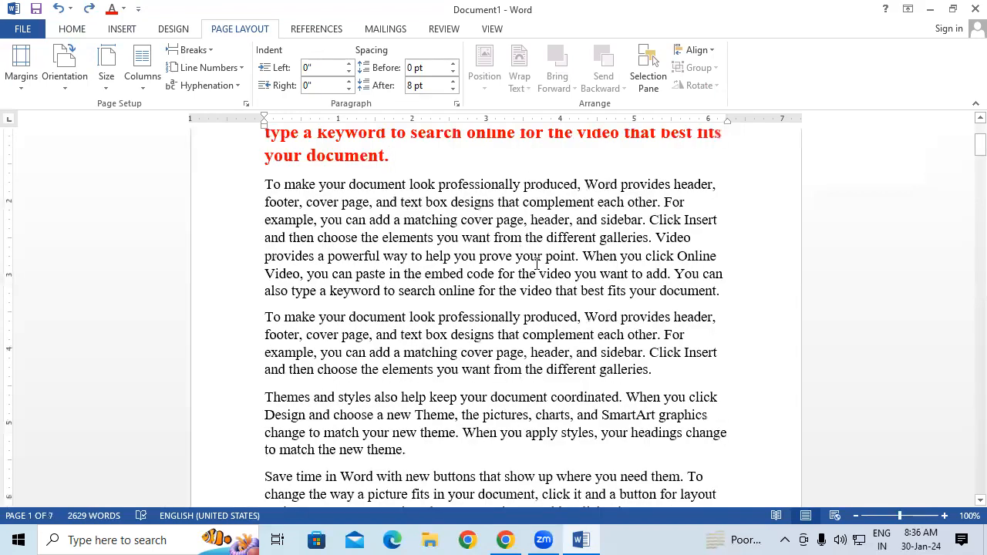
scroll(537, 264, up, 3)
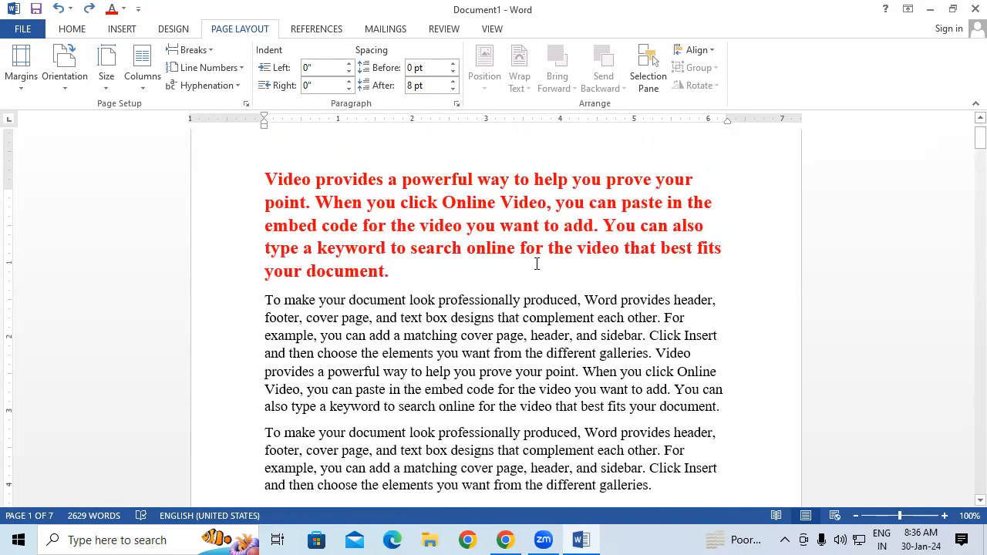
scroll(537, 264, up, 1)
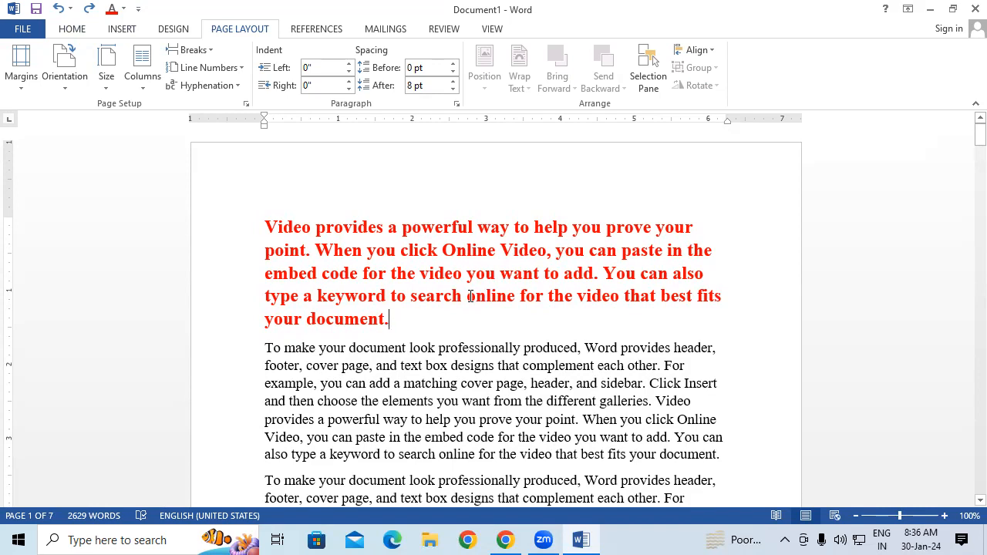
Arrange the entire document text in two columns and place the cursor at the end of the red paragraph.
key(ctrl+a)
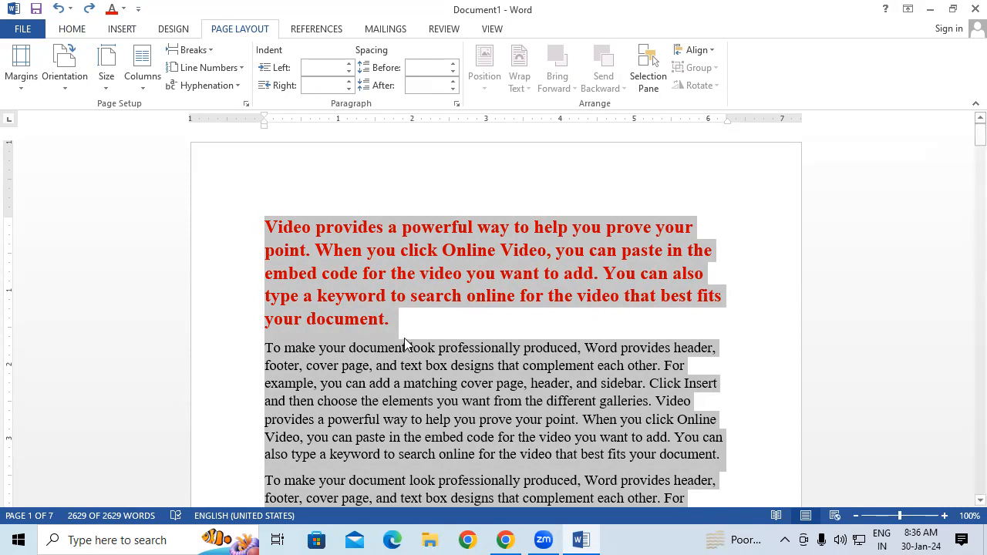
click(143, 78)
click(182, 146)
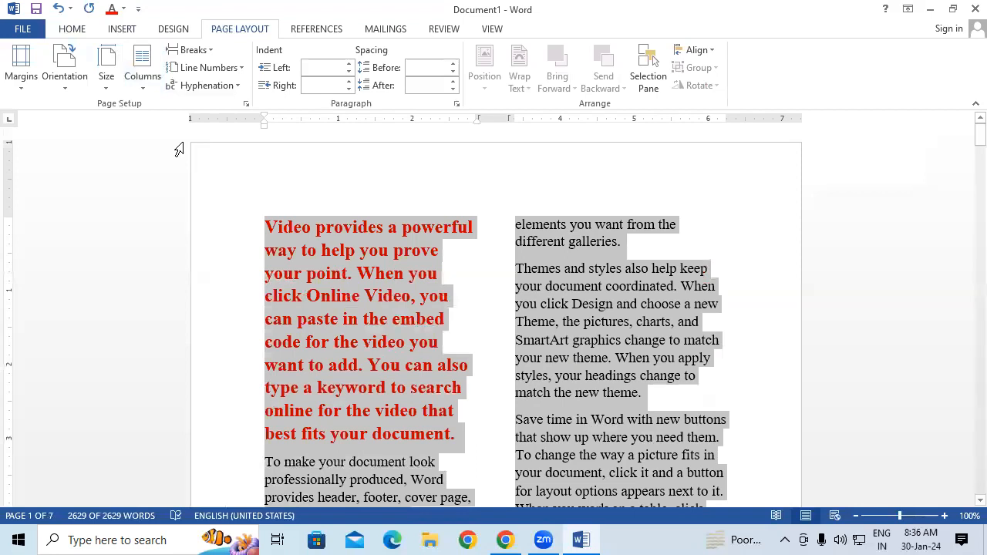
scroll(193, 208, down, 3)
click(468, 357)
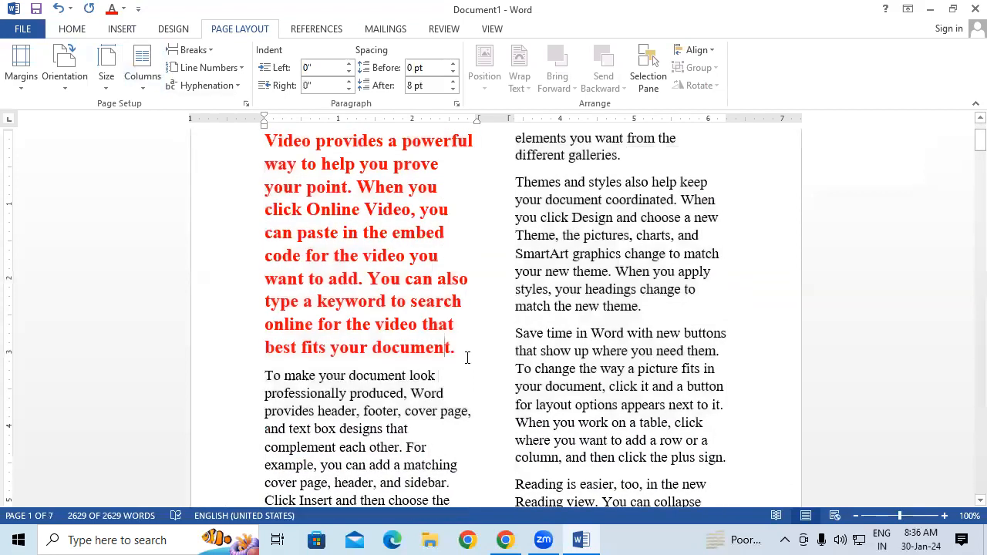
scroll(468, 357, up, 2)
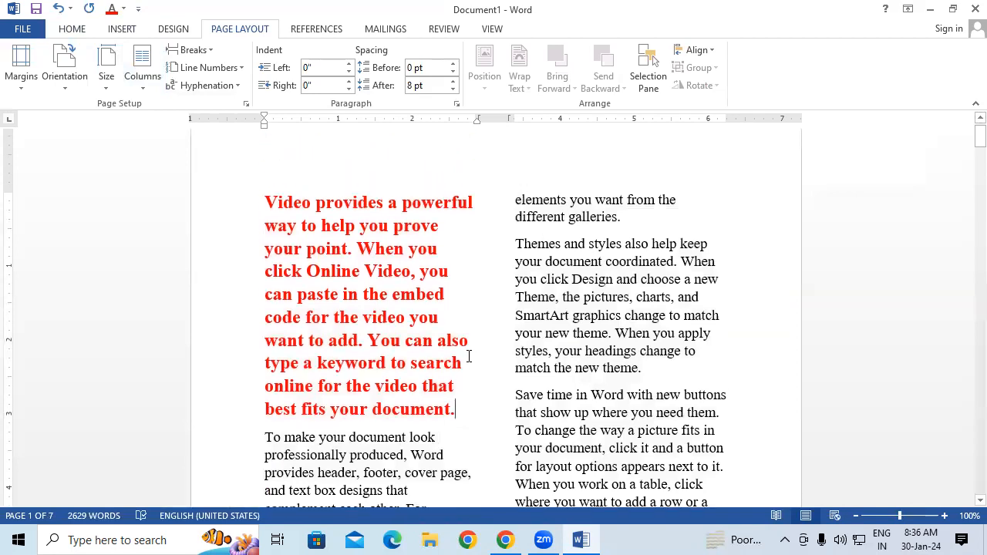
Insert a column break after the red first paragraph so the following text starts in the second column.
drag(265, 197, 455, 411)
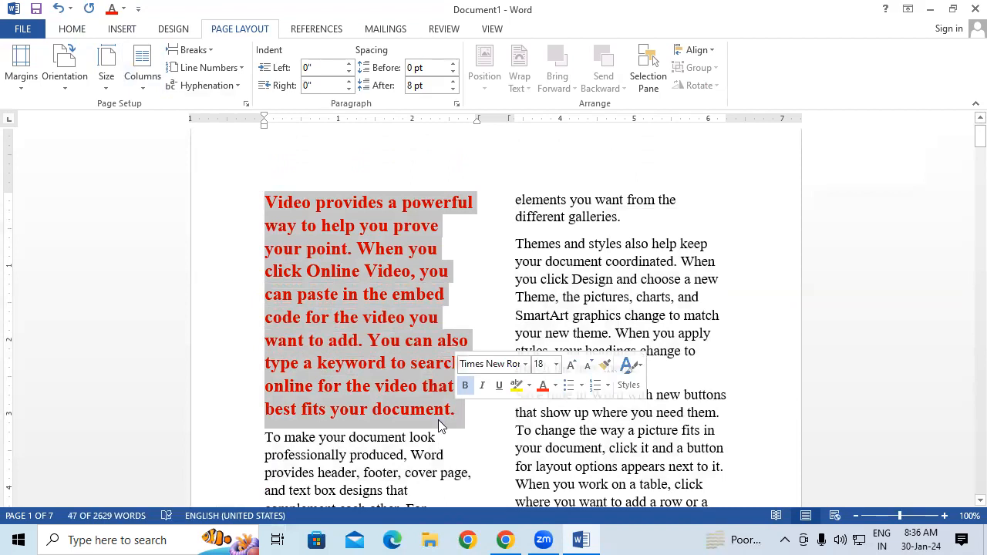
click(389, 450)
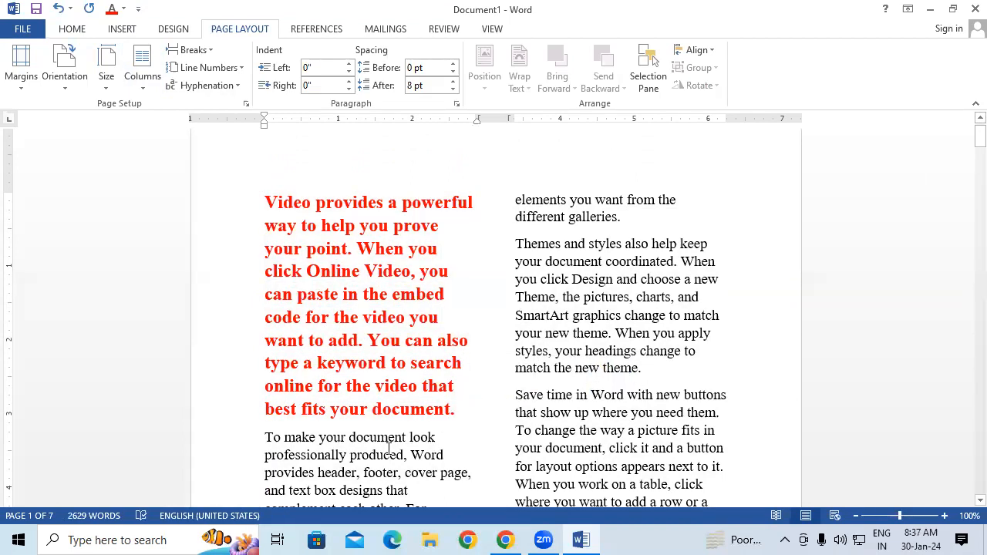
click(460, 408)
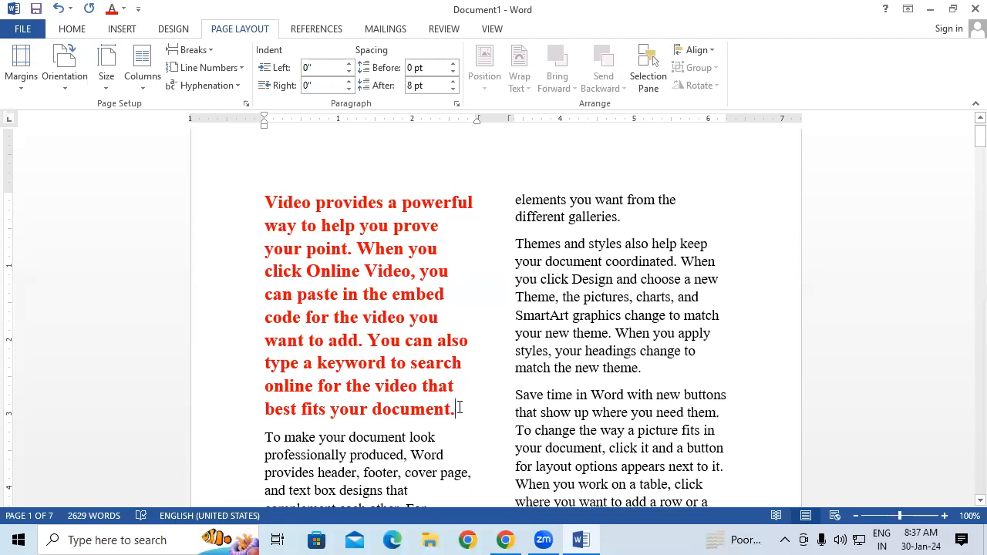
click(193, 50)
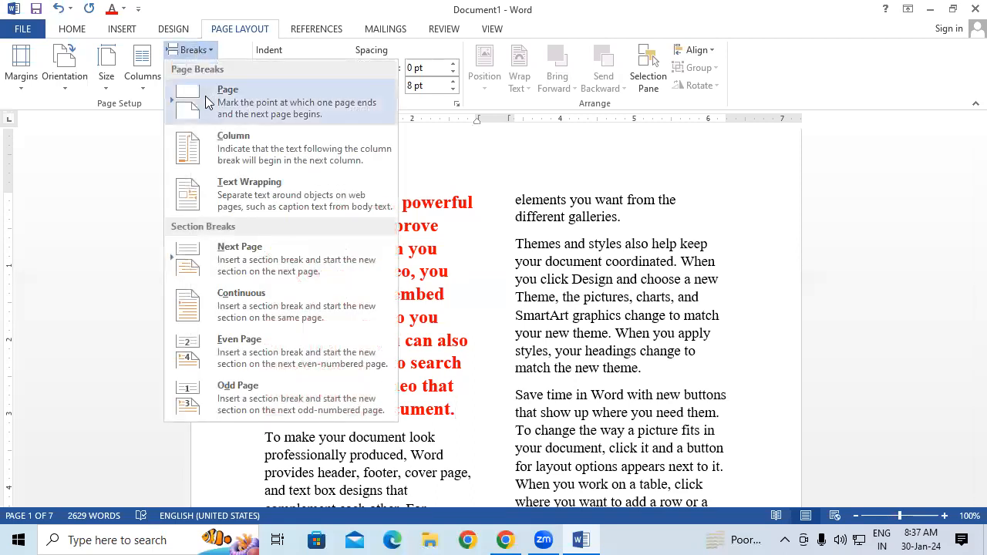
click(216, 149)
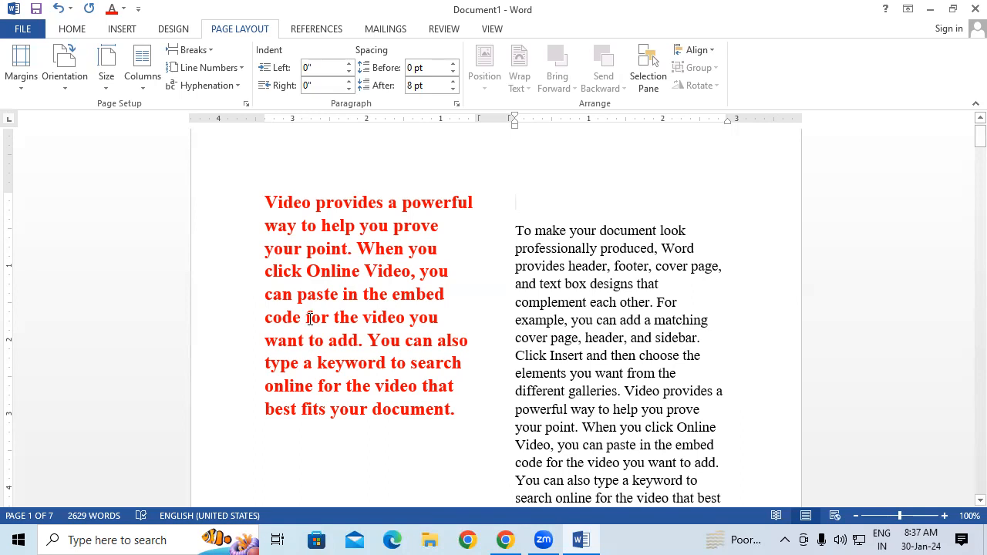
Undo the column break and the two-column layout of the document.
scroll(309, 318, down, 2)
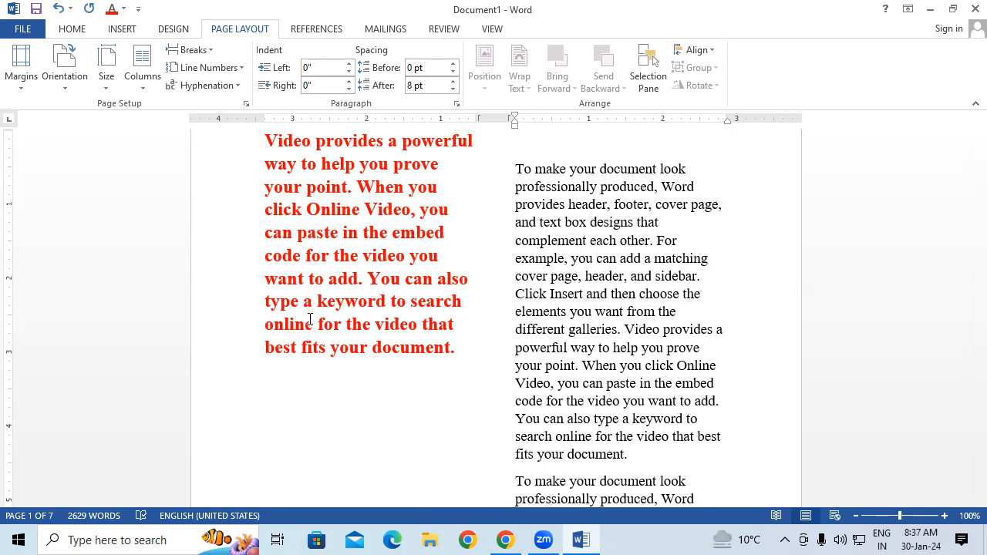
key(ctrl+z)
key(ctrl+z)
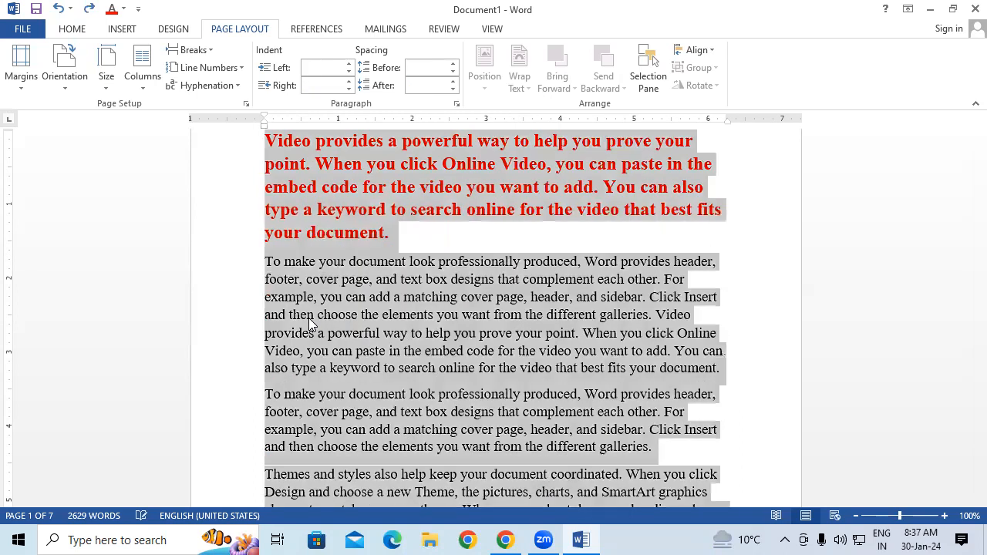
Look at the Text Wrapping option among the available break types, and deselect the document text.
click(215, 50)
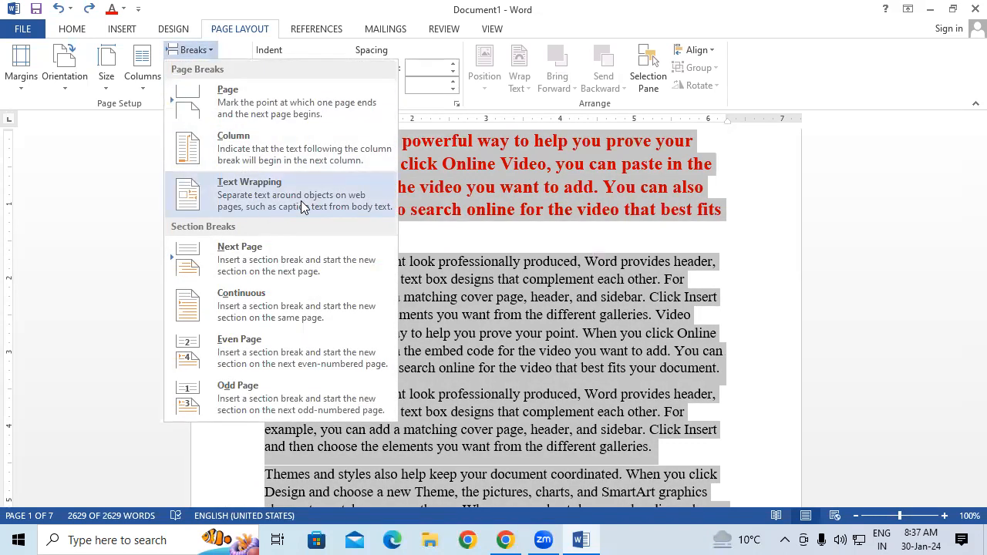
click(669, 347)
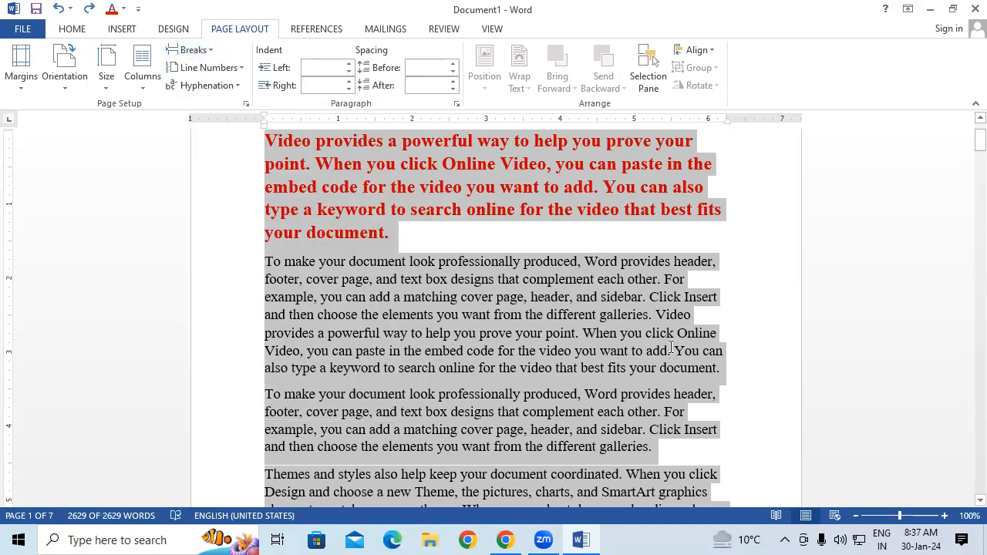
click(670, 348)
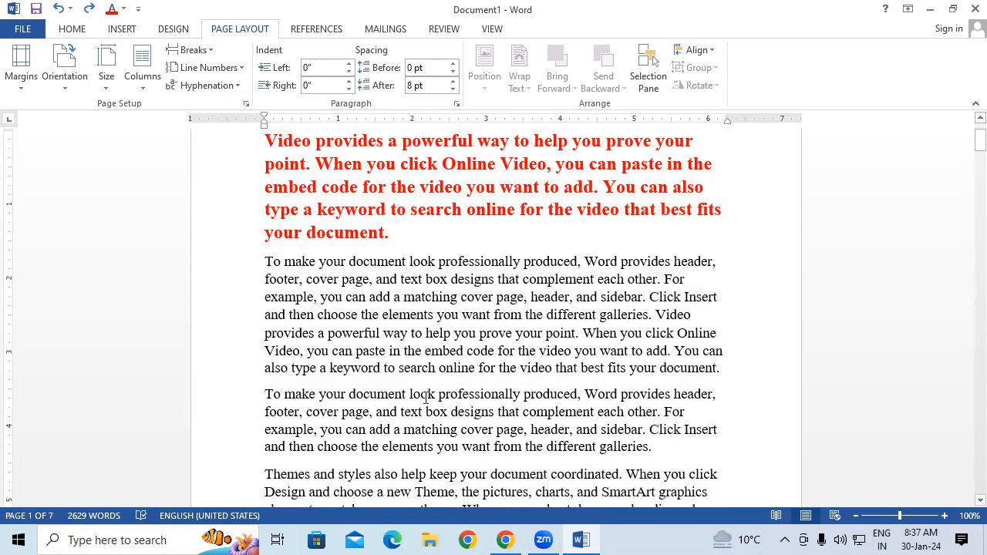
Increase the font size of the entire document text.
key(ctrl+a)
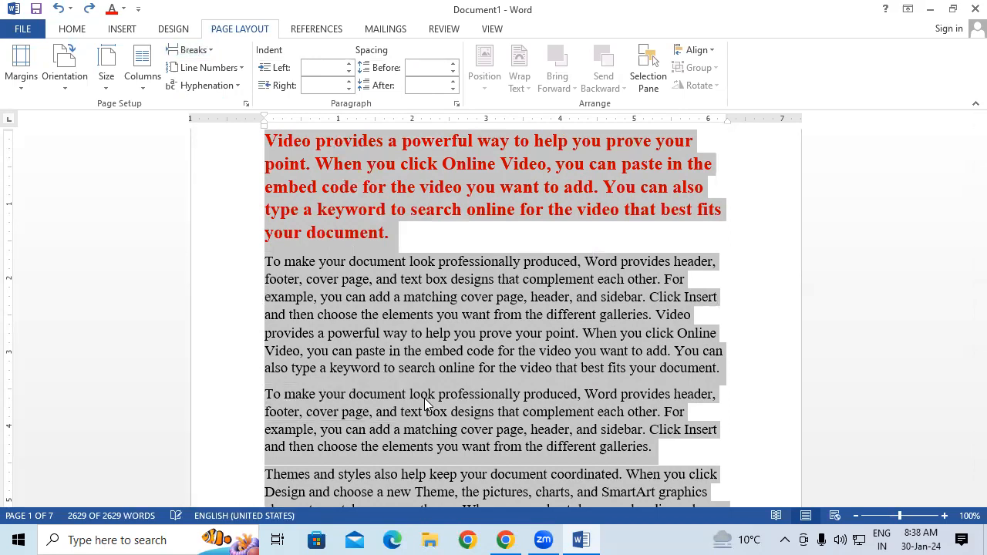
key(ctrl+shift+period)
key(ctrl+shift+period)
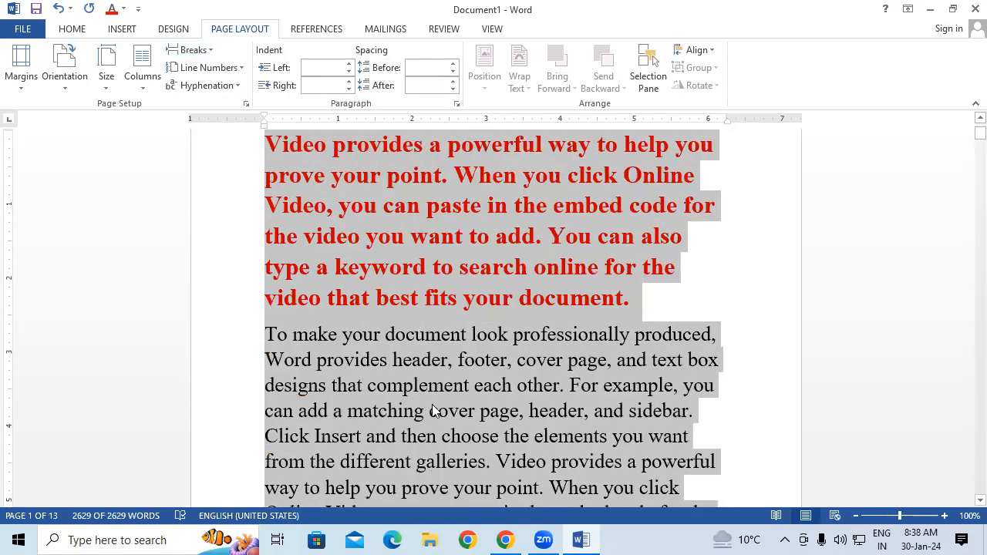
Try starting a new paragraph after "embed code for the" in the second paragraph, and undo it.
scroll(512, 429, down, 2)
scroll(626, 382, down, 4)
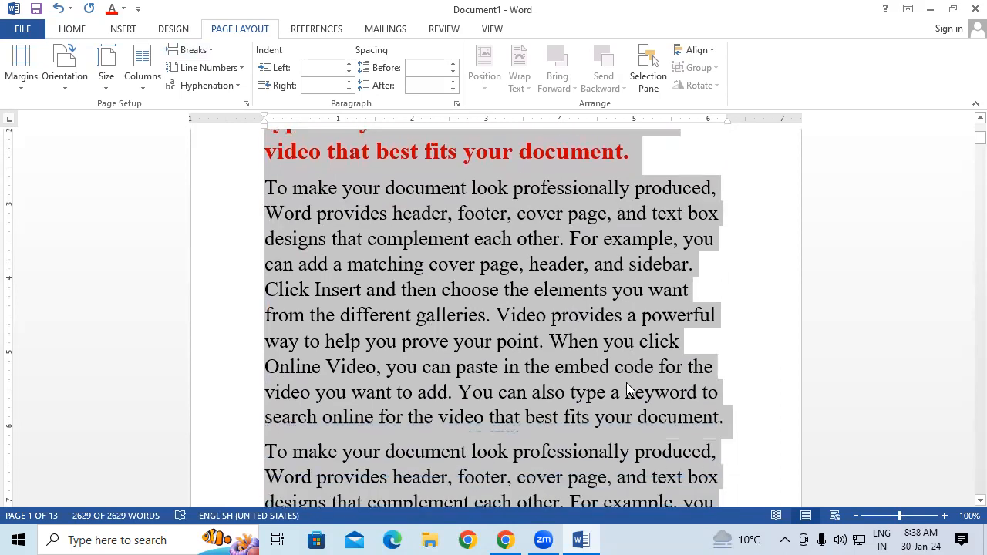
scroll(626, 383, down, 2)
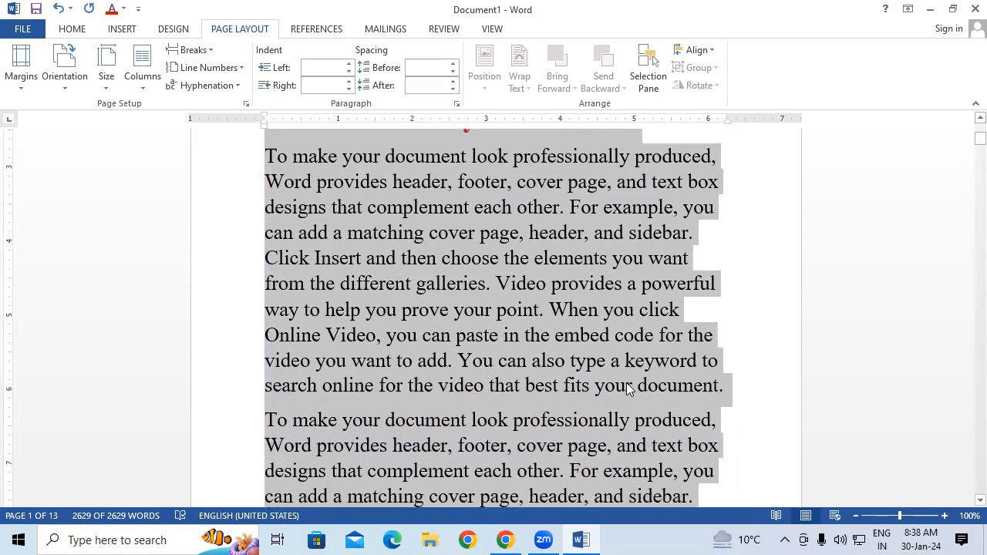
click(724, 261)
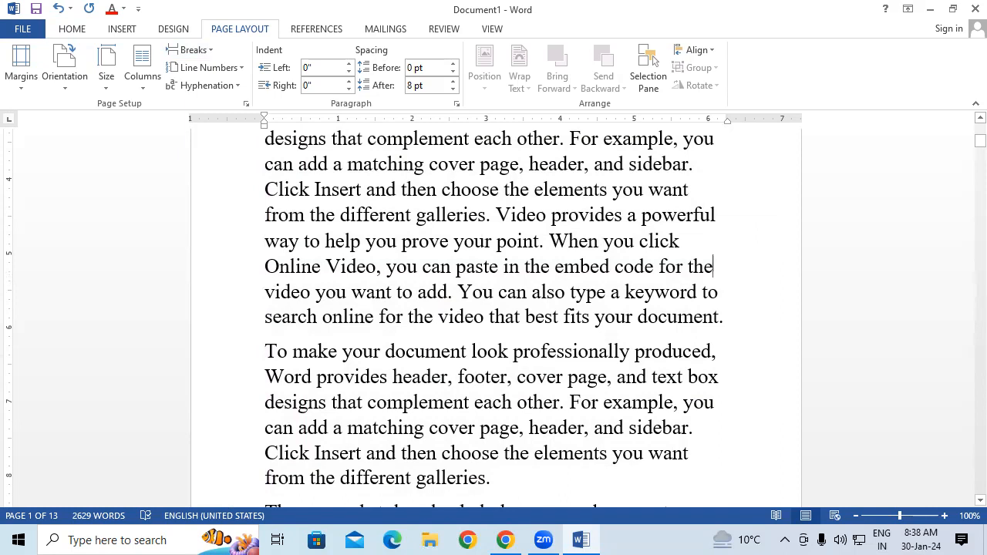
key(Return)
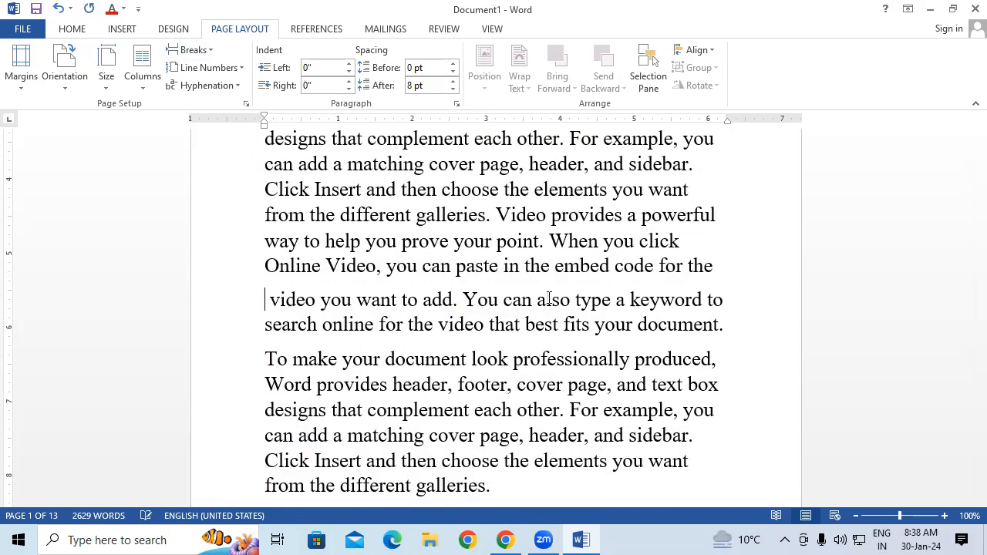
key(BackSpace)
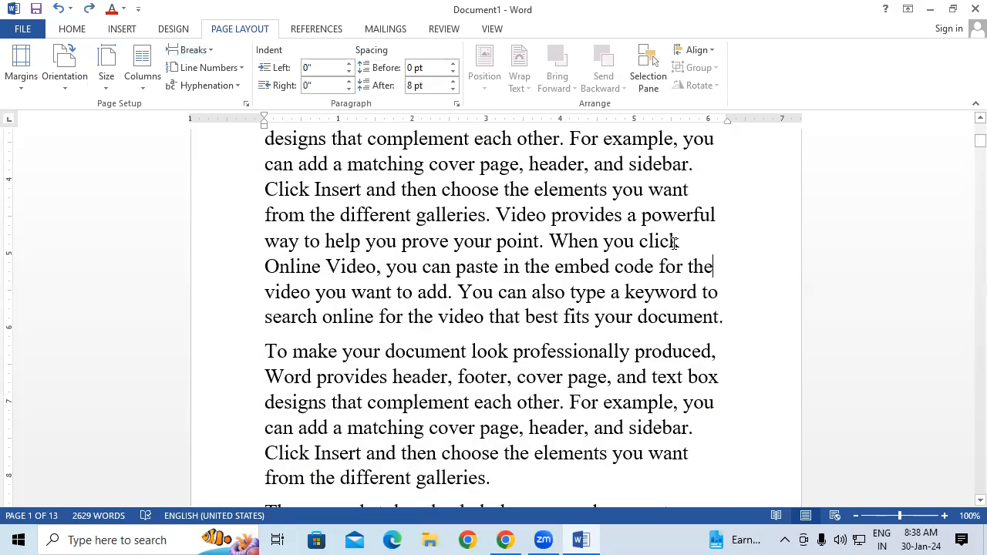
Insert text wrapping breaks in the second paragraph, after "embed code for the" and after "header, and sidebar.".
click(187, 51)
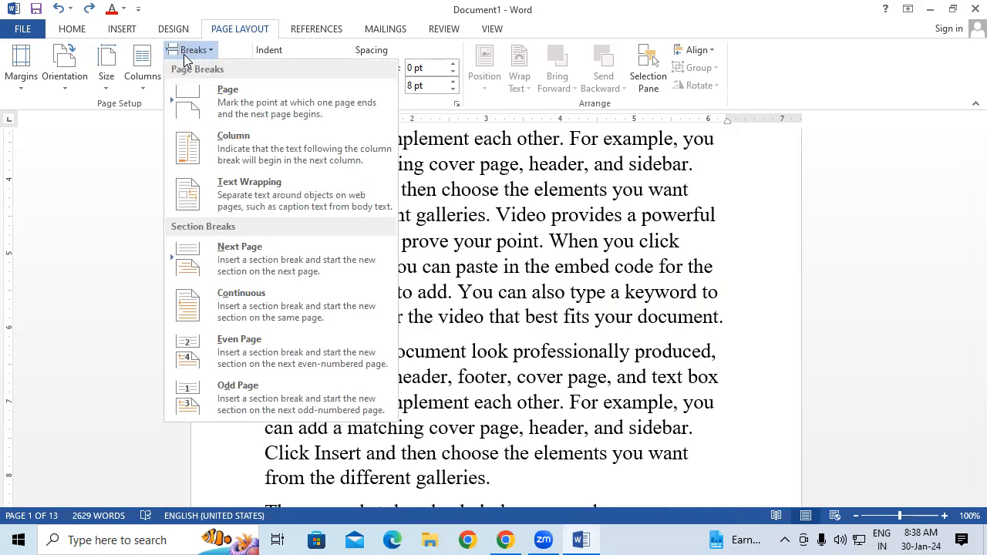
click(248, 201)
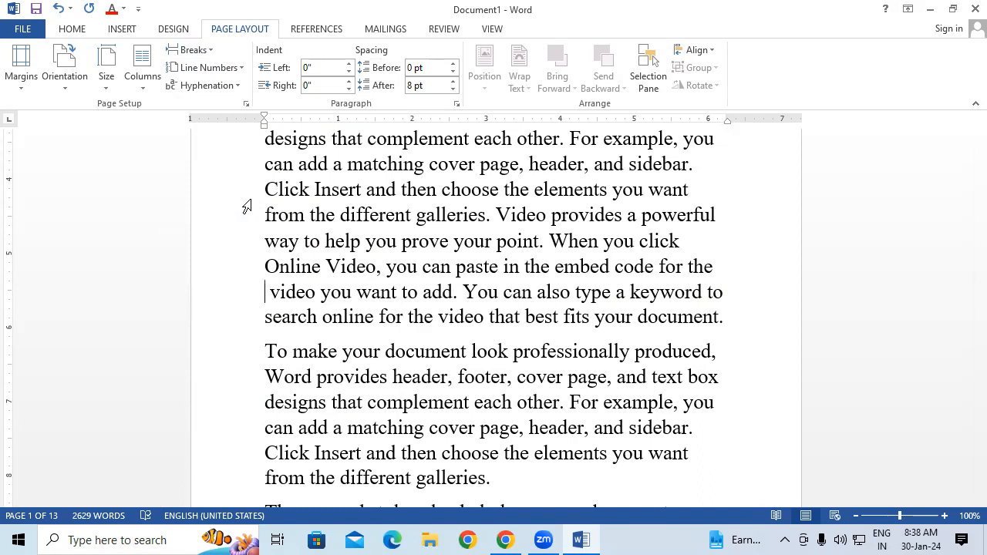
click(699, 169)
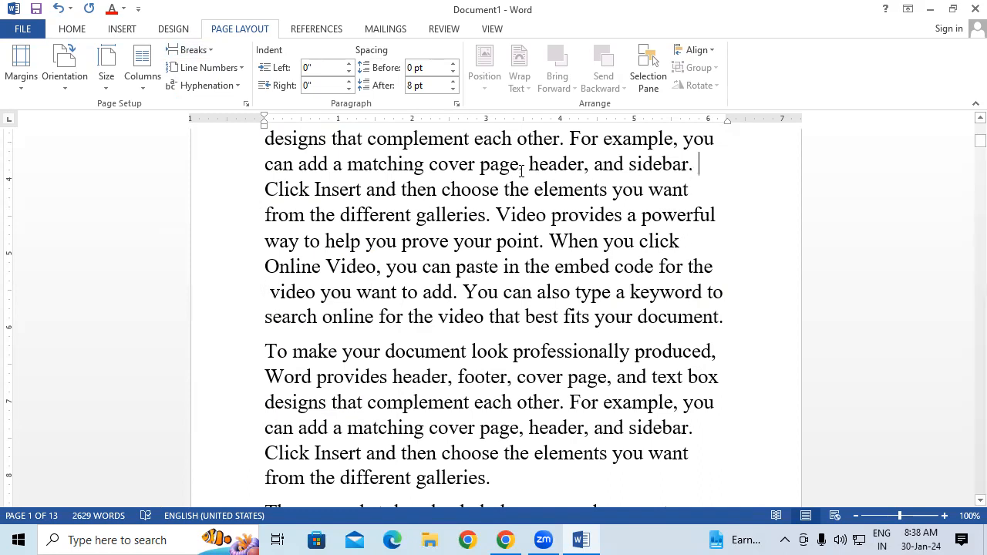
key(Home)
click(708, 164)
click(202, 54)
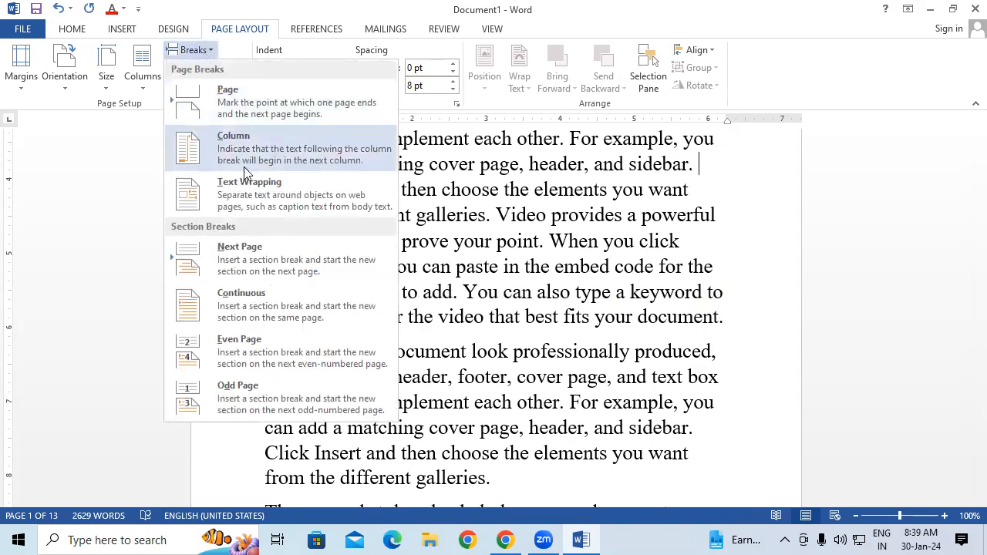
click(183, 189)
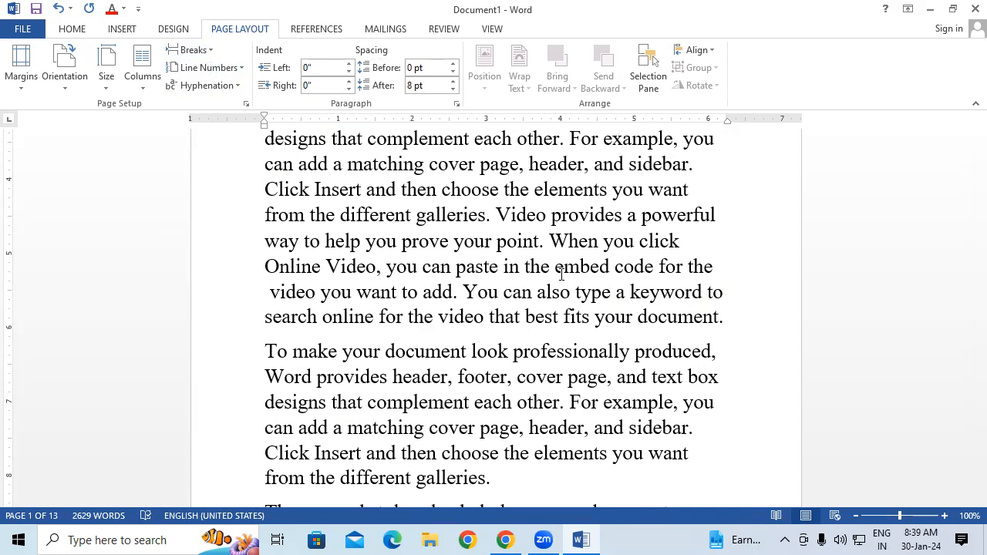
Look at the available section break types, such as Next Page and Continuous, without inserting one.
click(720, 214)
click(266, 269)
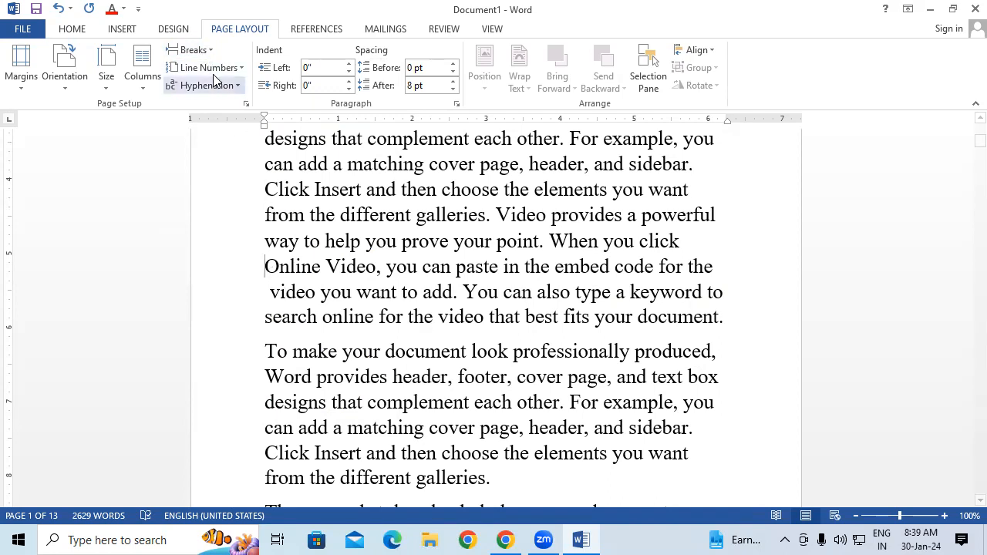
click(191, 50)
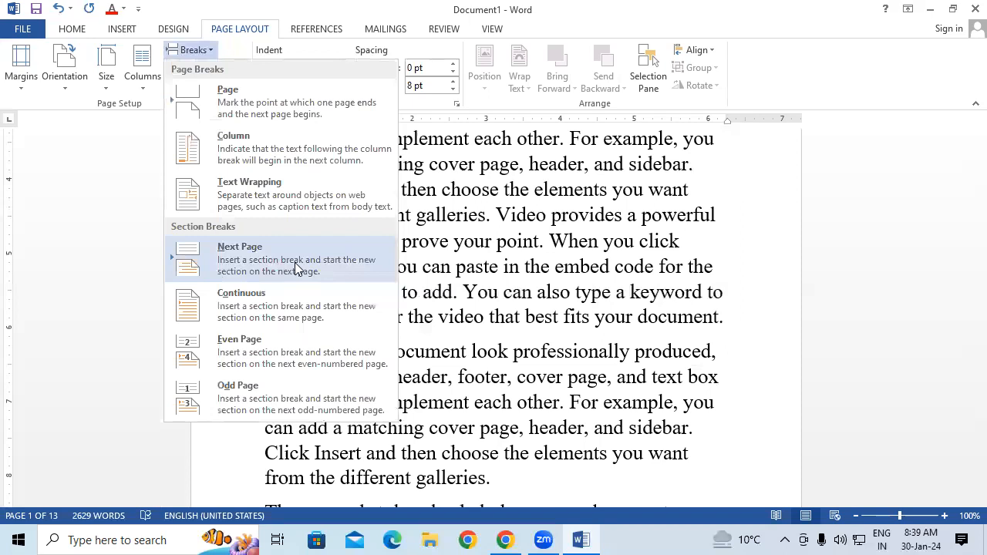
click(606, 268)
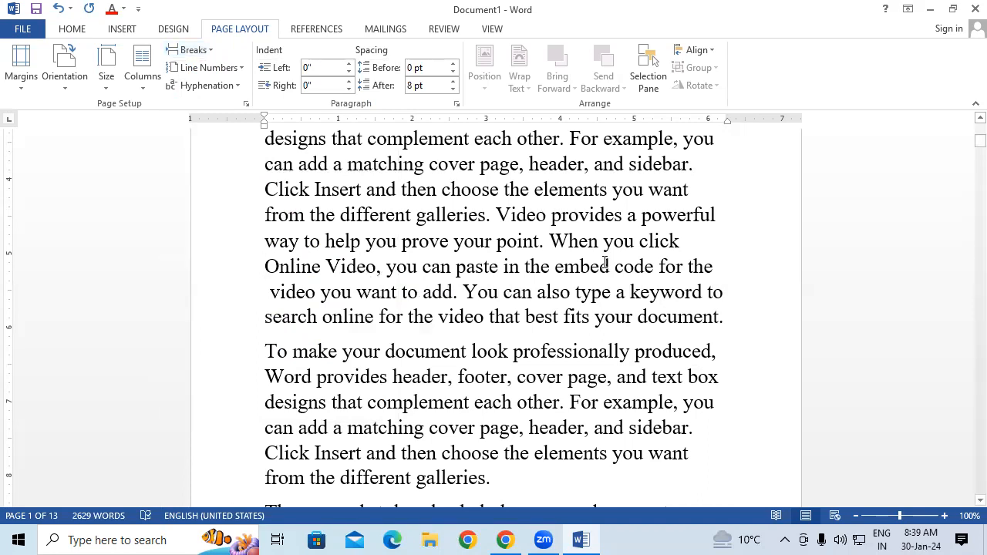
click(206, 52)
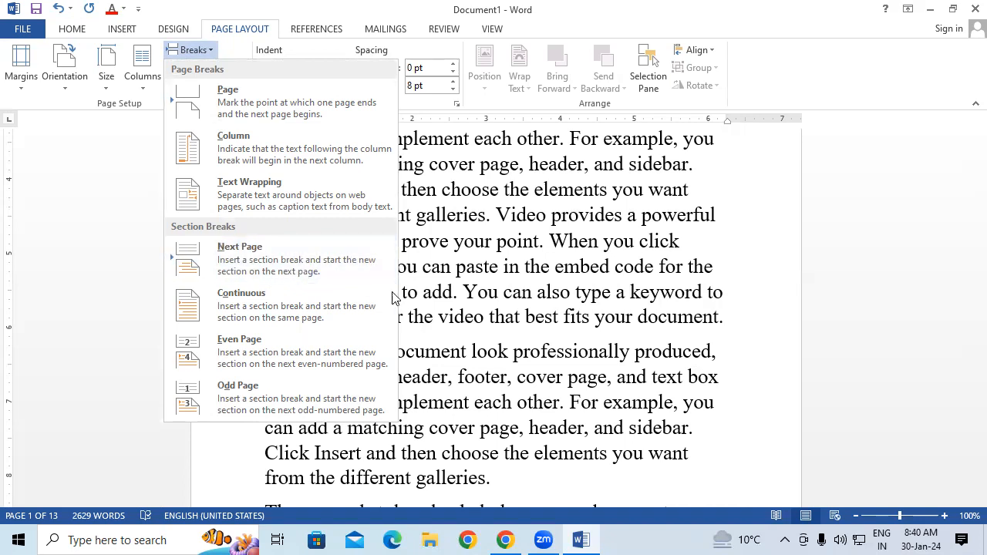
click(584, 264)
Insert a header with the built-in Blank design into the document.
scroll(594, 265, up, 2)
scroll(593, 264, up, 5)
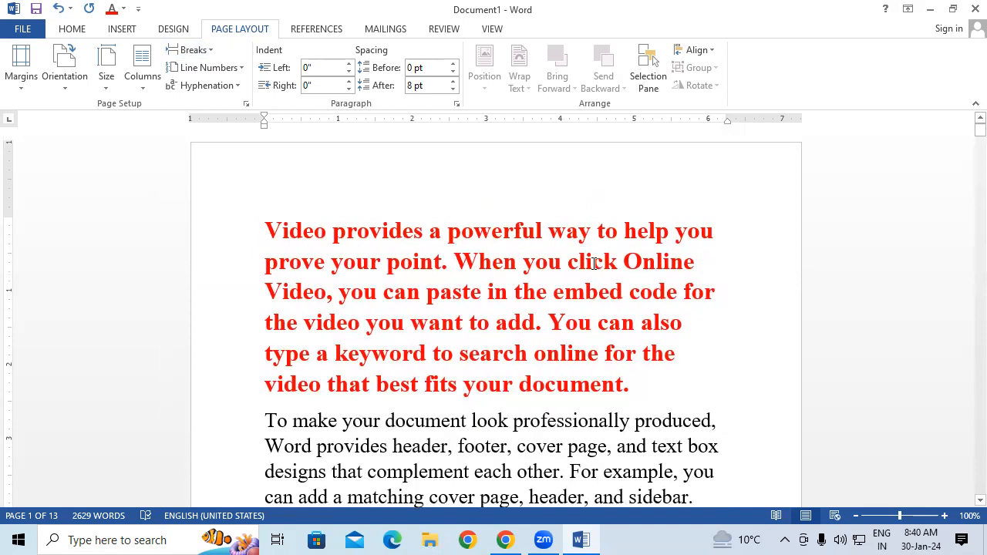
key(ctrl+a)
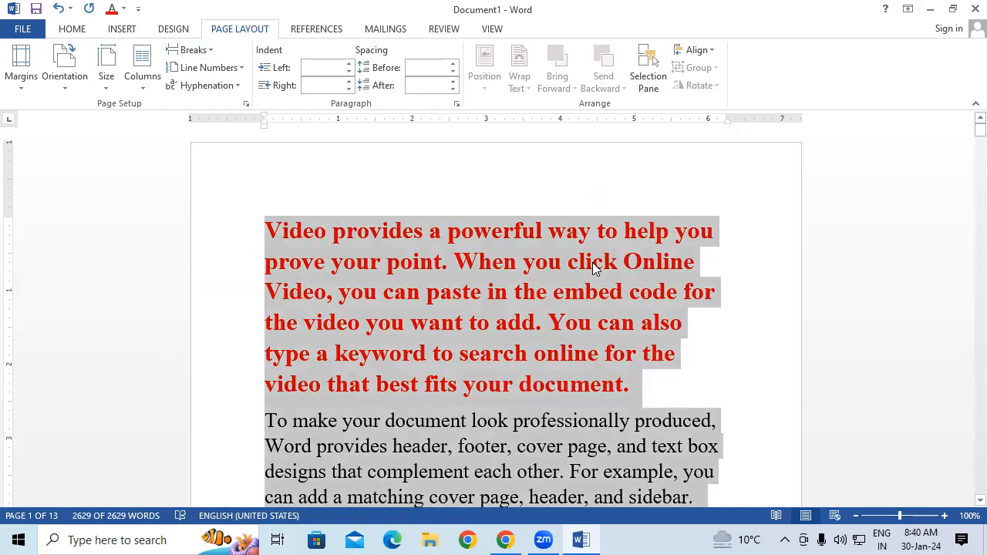
click(112, 30)
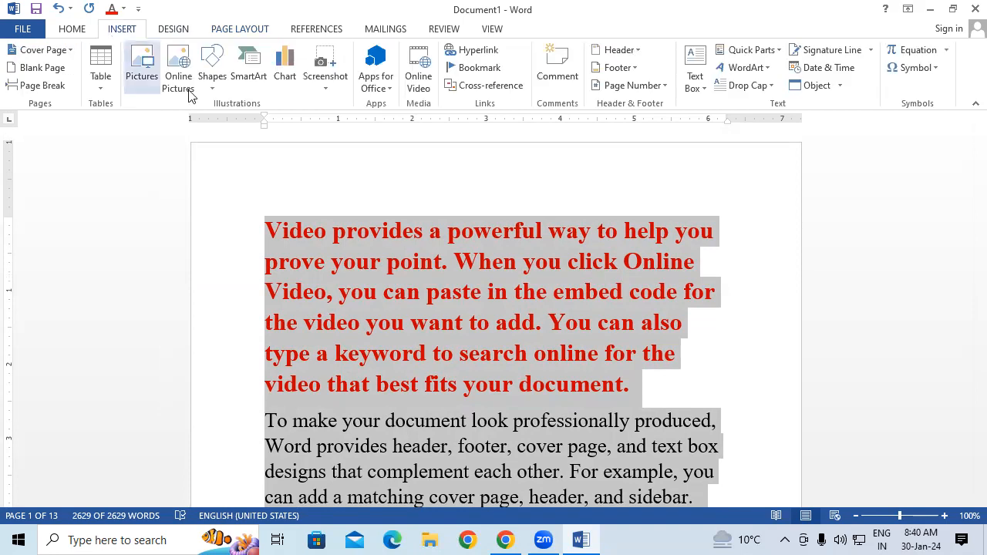
click(624, 48)
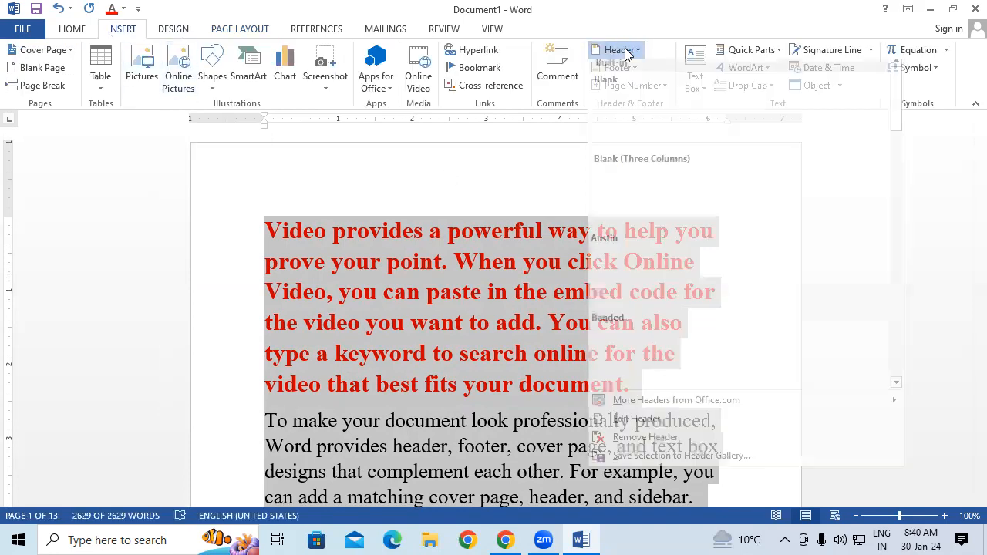
click(652, 135)
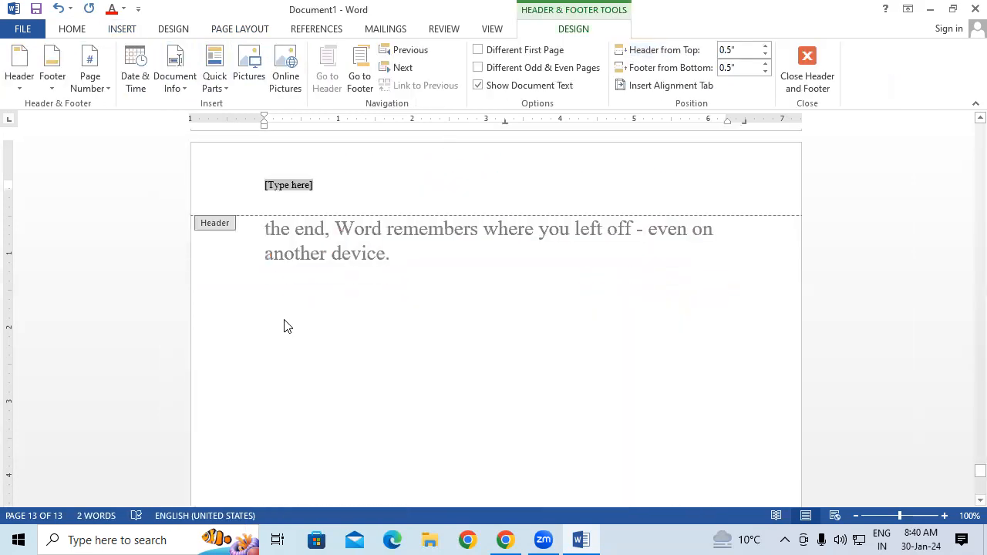
Replace the header placeholder on the first page with the text "LESSON 1".
drag(979, 471, 957, 109)
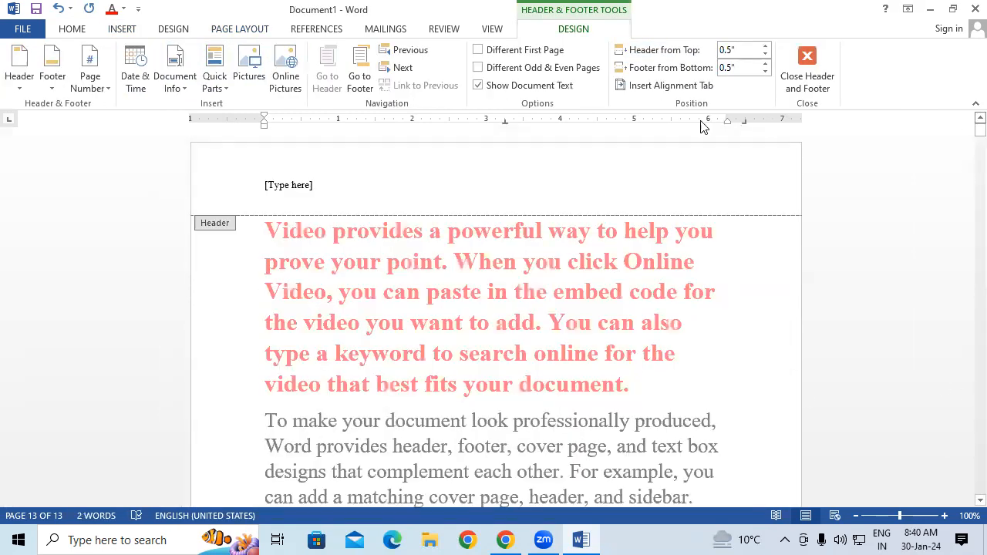
click(292, 188)
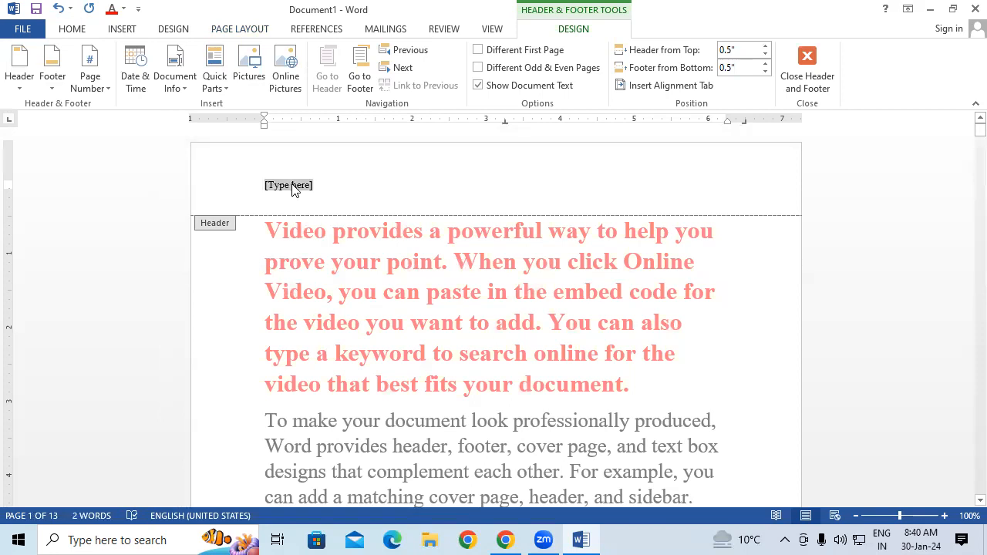
text(LESSON1)
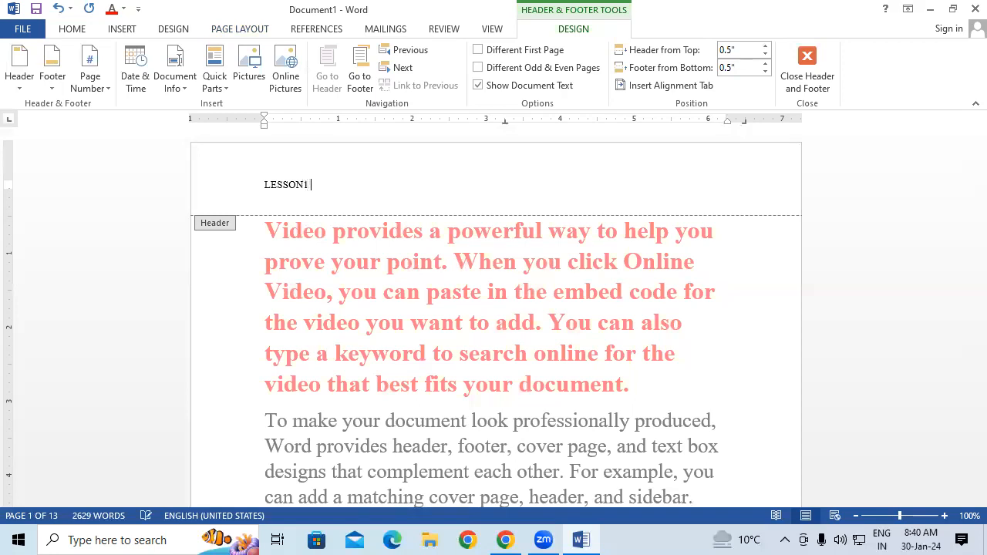
click(305, 185)
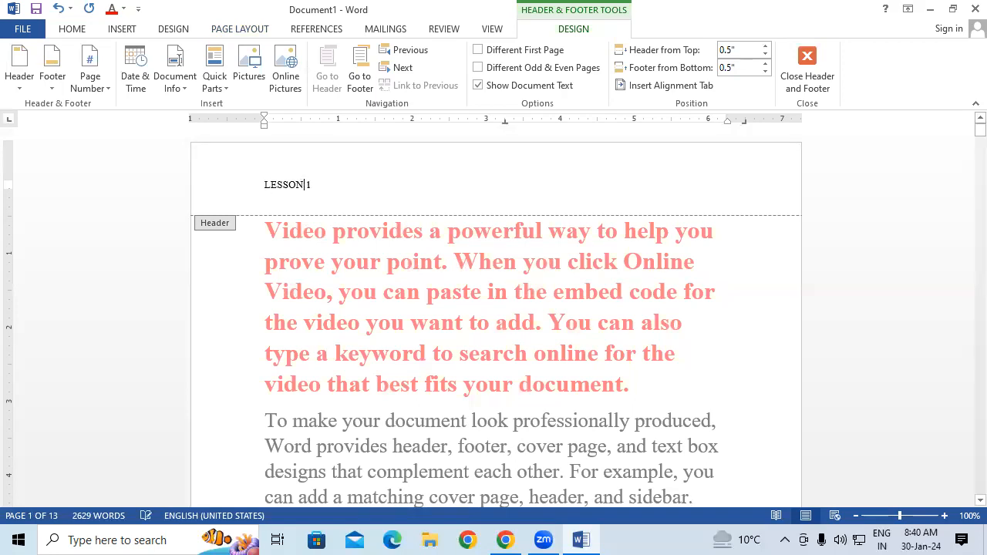
Enlarge the font of the "LESSON 1" header text and return to the document body.
drag(263, 184, 317, 184)
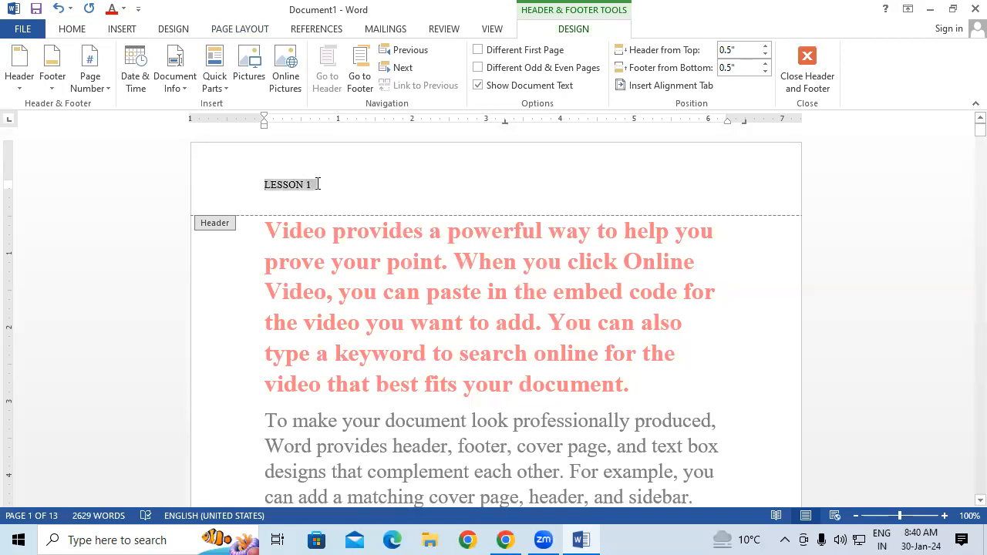
key(ctrl+shift+period)
key(ctrl+shift+period)
key(ctrl+shift+period)
key(ctrl+shift+period)
key(ctrl+shift+period)
key(ctrl+shift+period)
key(ctrl+shift+period)
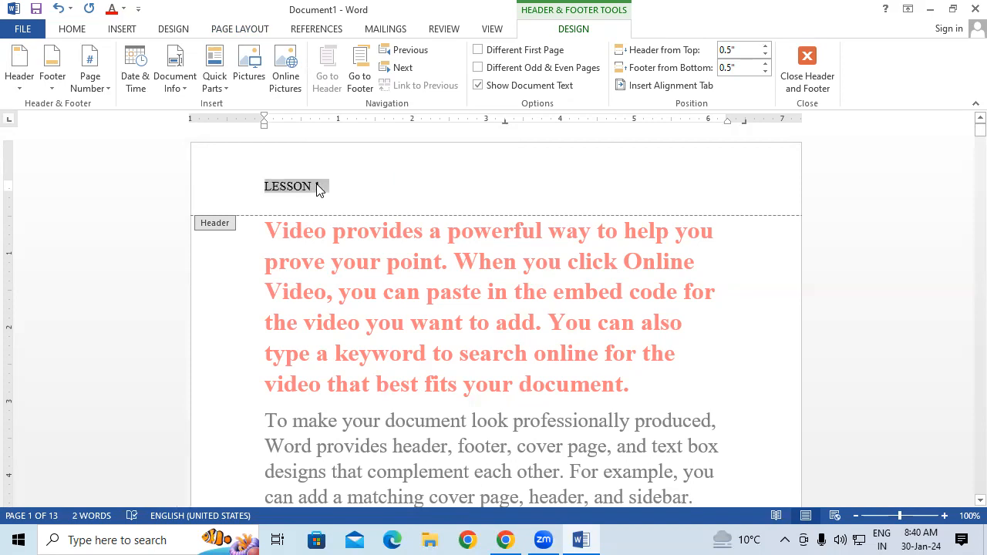
double_click(423, 298)
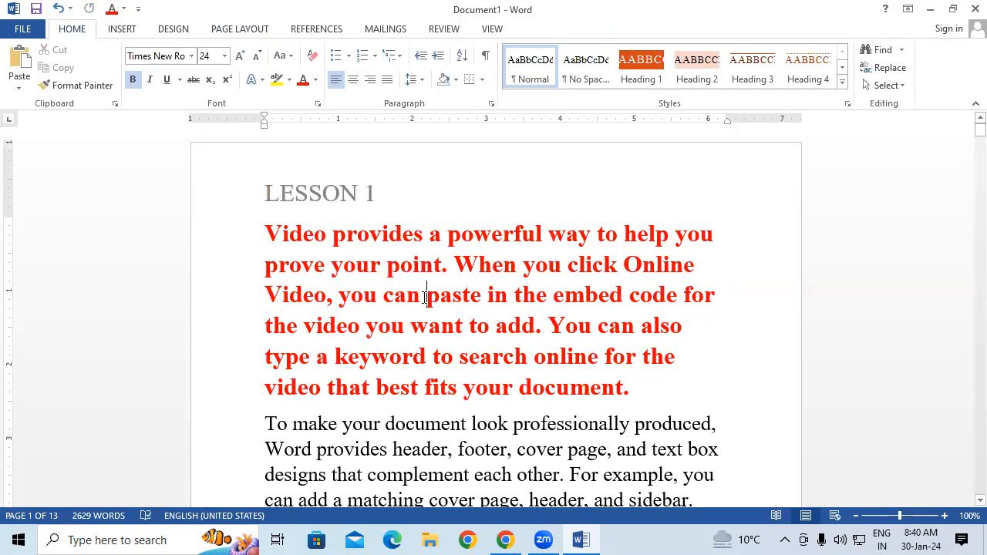
Insert a Next Page section break at the end of the first page, after "SmartArt graphics".
scroll(424, 298, down, 5)
scroll(424, 298, down, 6)
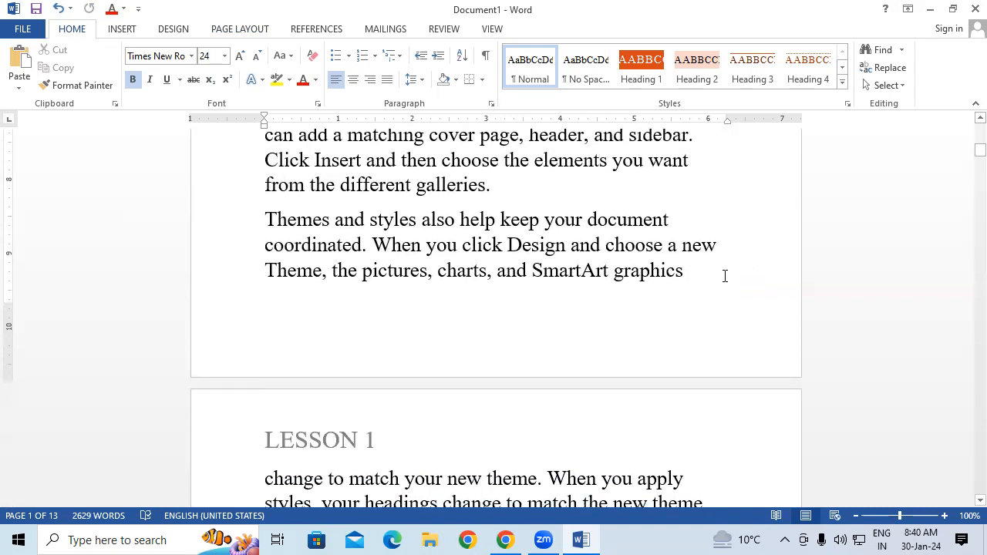
click(725, 276)
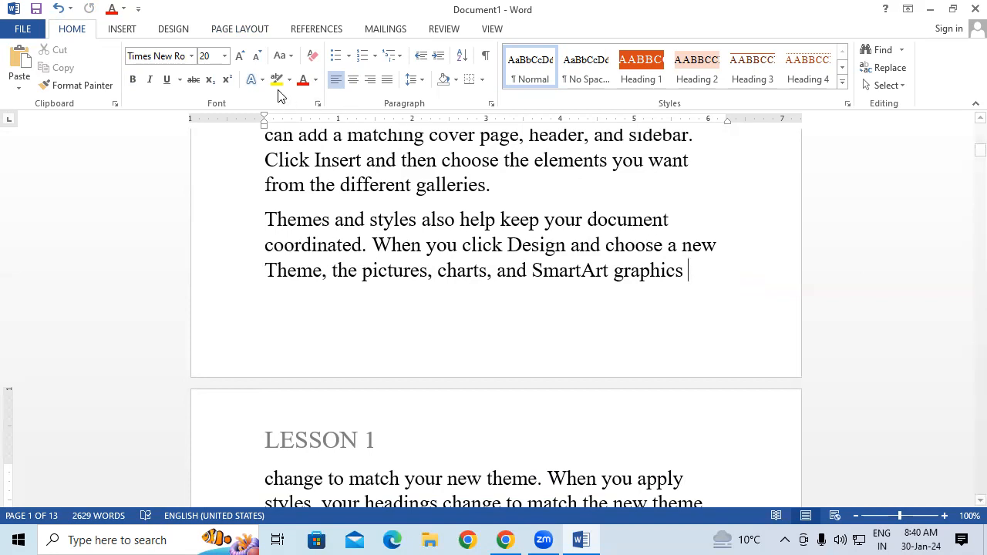
click(242, 30)
click(213, 50)
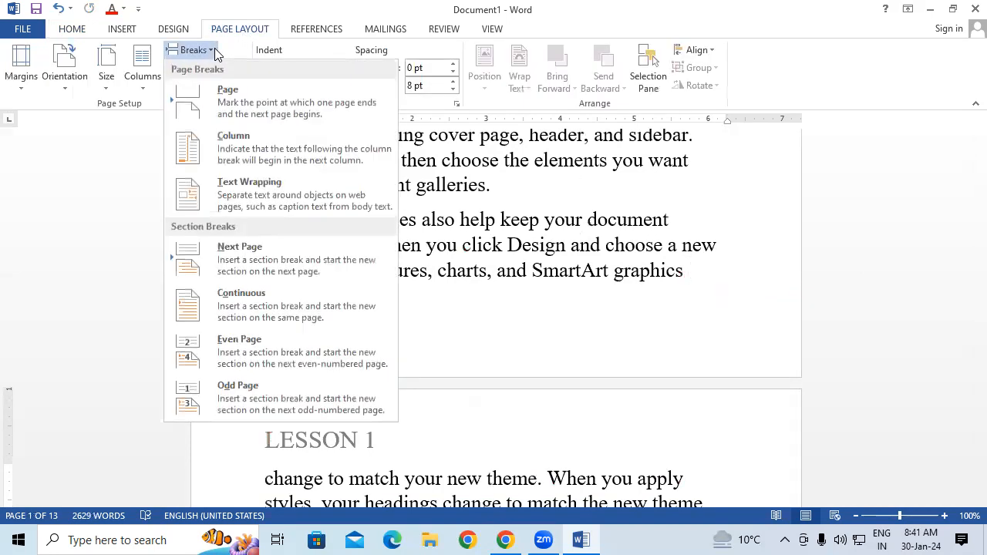
click(228, 260)
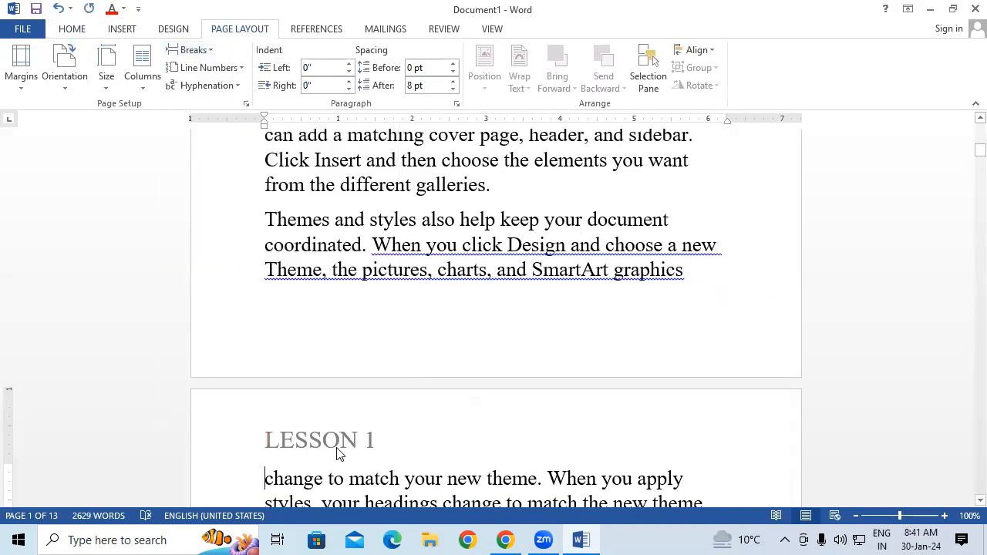
Open the second page's header for editing and unlink it from the previous section.
scroll(337, 442, down, 3)
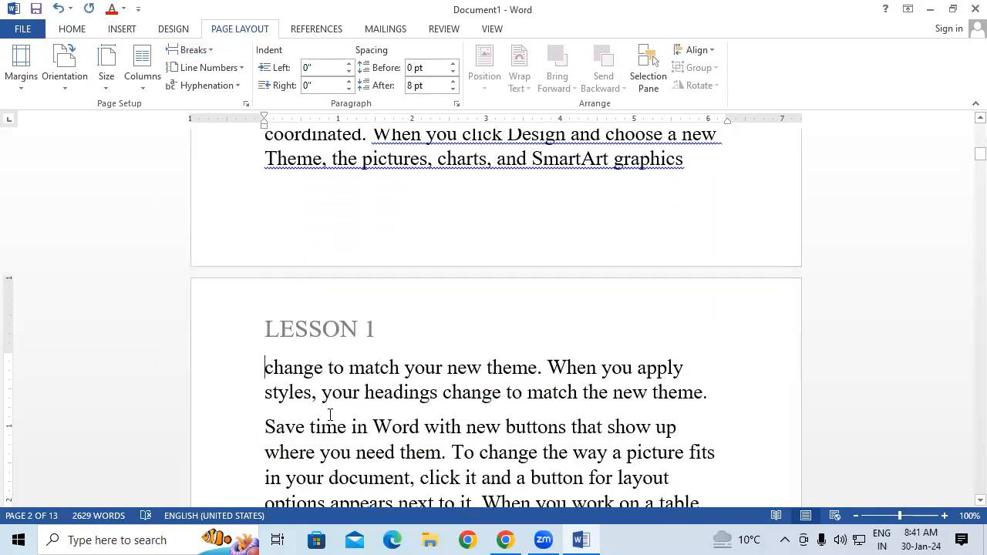
double_click(328, 332)
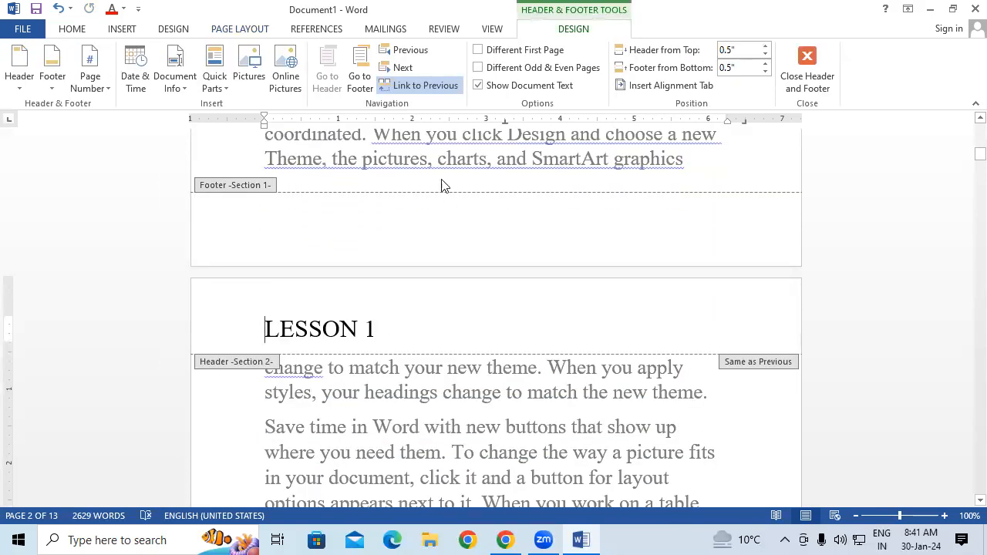
click(426, 87)
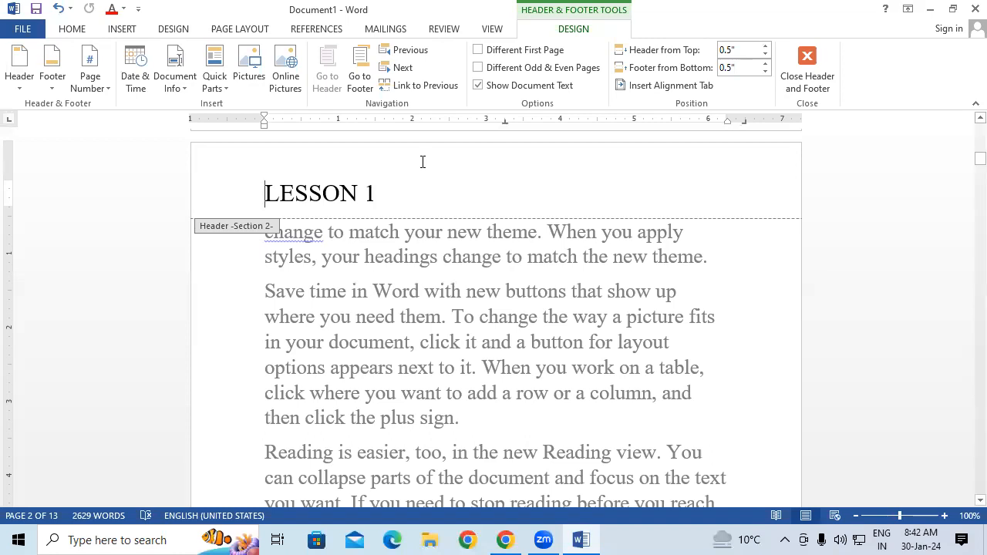
Change the section 2 header text to "LESSON 2", return to the body and compare the headers of the first two pages.
click(399, 190)
key(BackSpace)
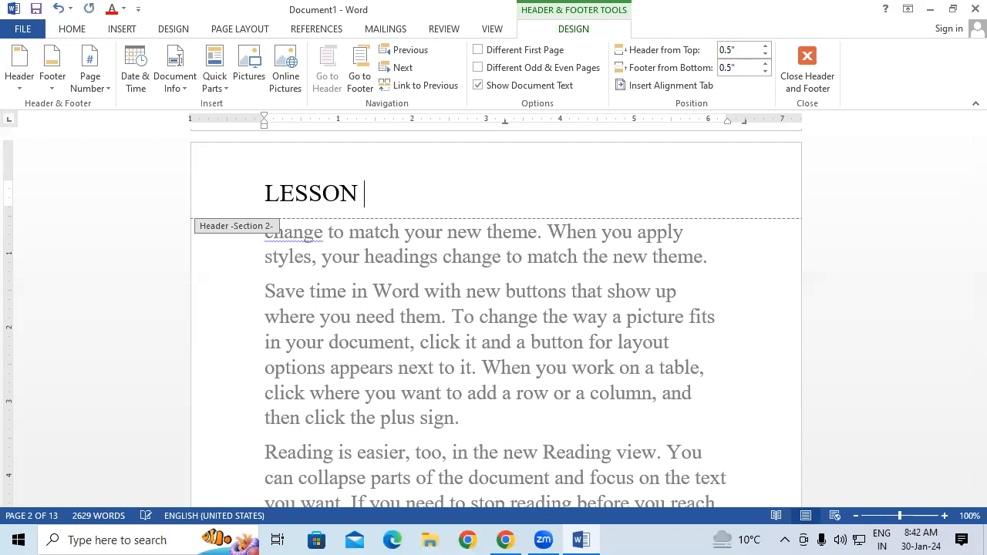
text(2)
double_click(442, 374)
scroll(442, 375, up, 2)
scroll(442, 377, up, 10)
scroll(443, 374, up, 3)
scroll(443, 373, down, 7)
scroll(443, 373, down, 5)
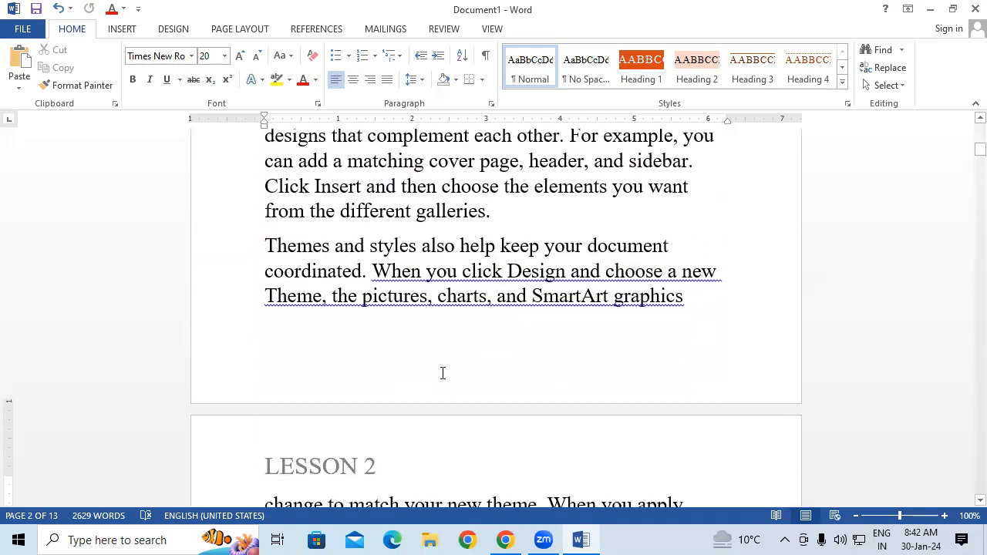
Insert a Continuous section break on the first page, before "cover page, and text box designs".
scroll(442, 373, down, 1)
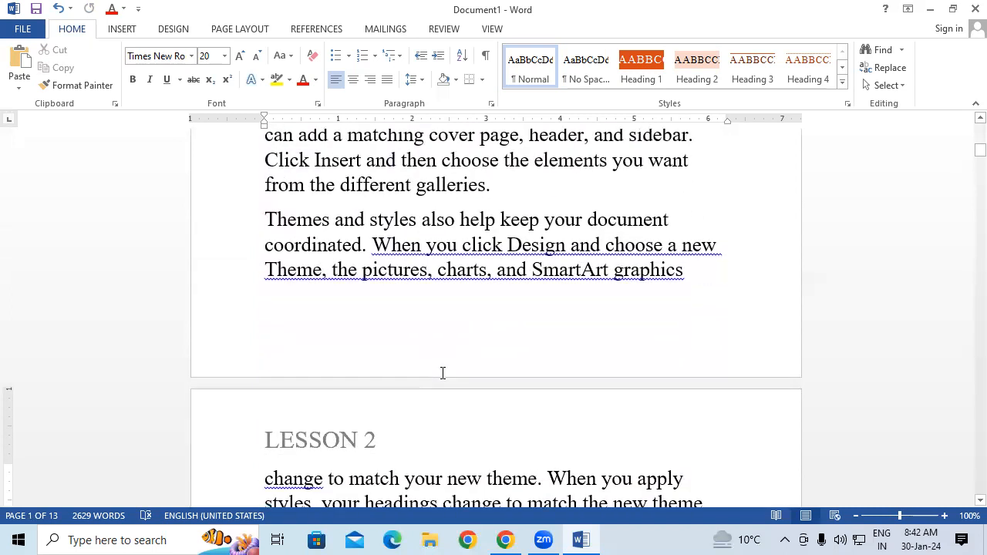
click(252, 32)
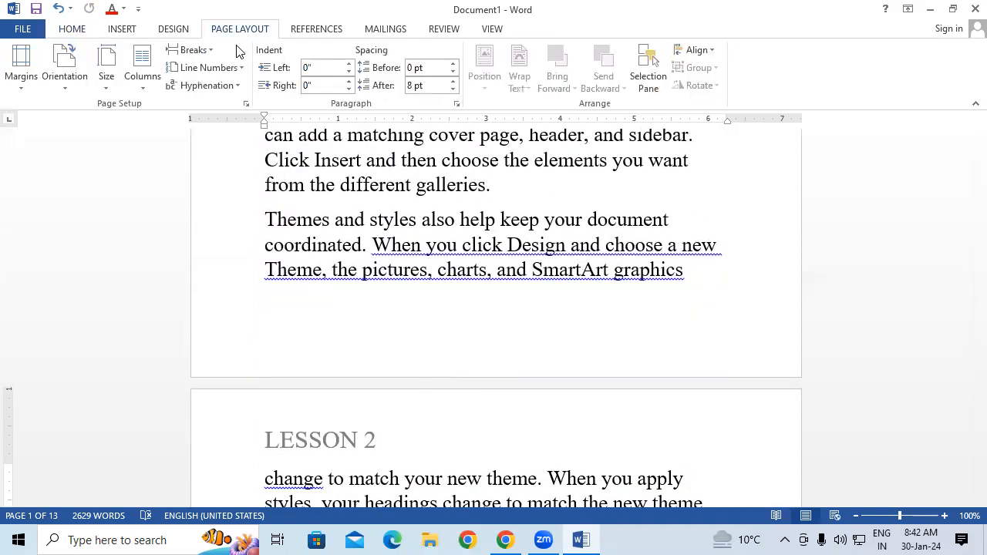
click(192, 50)
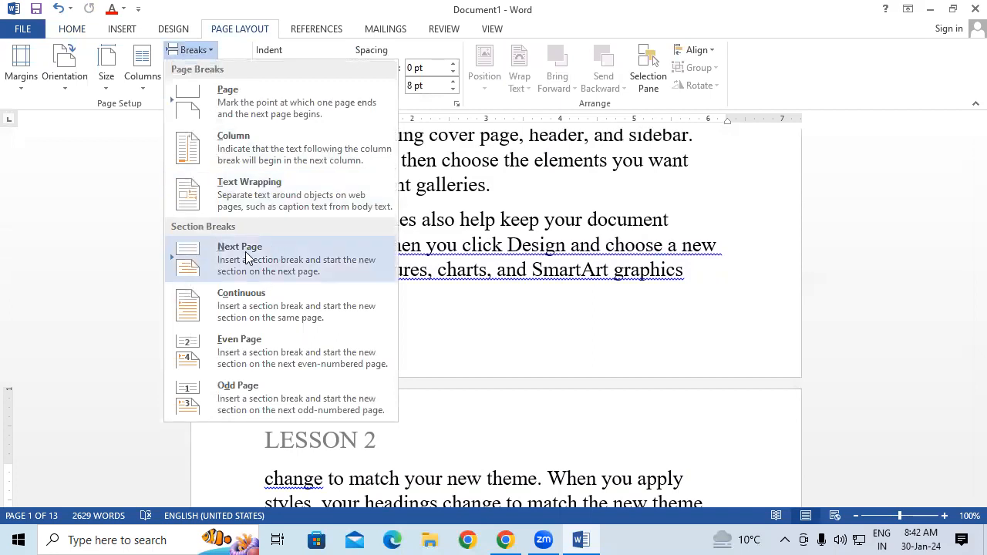
click(548, 288)
scroll(548, 287, up, 3)
scroll(549, 287, up, 1)
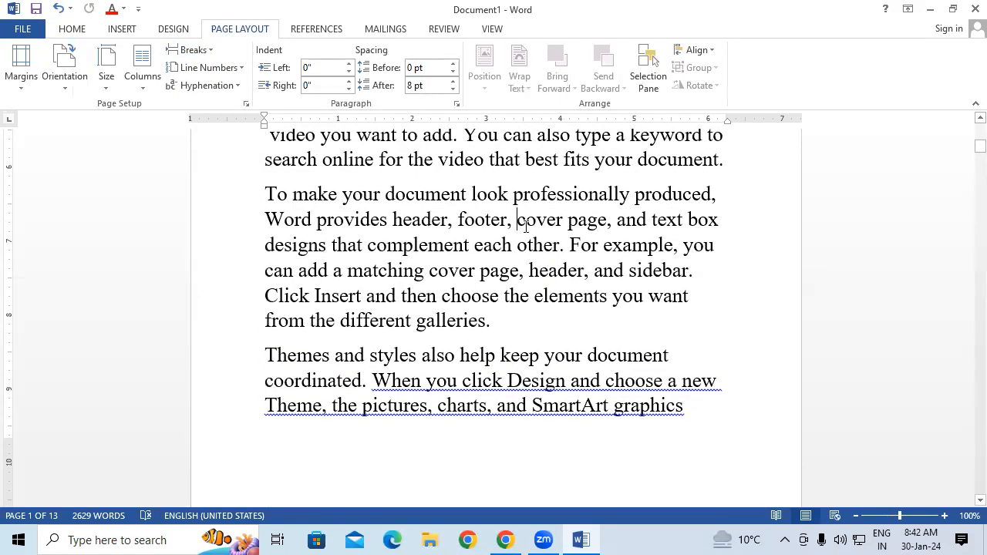
click(205, 54)
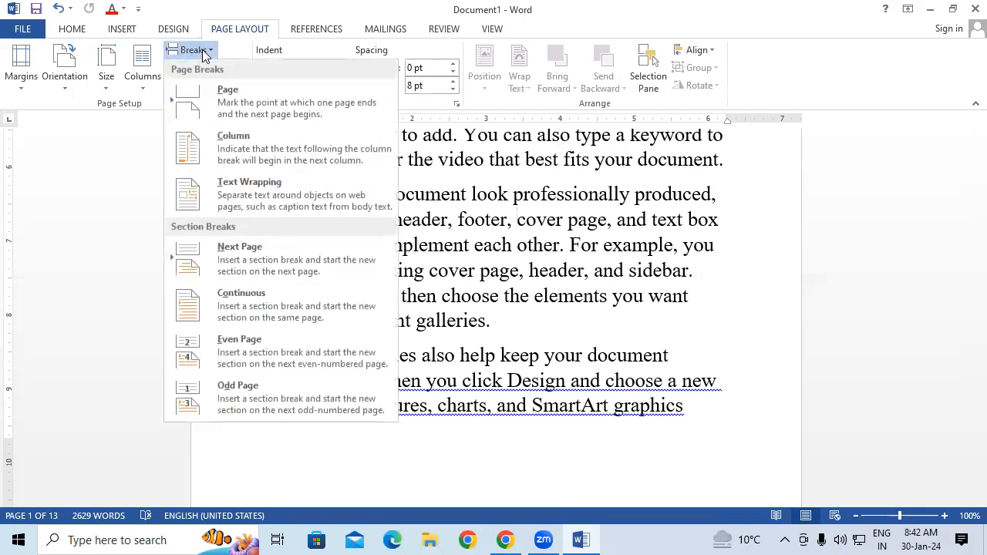
click(285, 311)
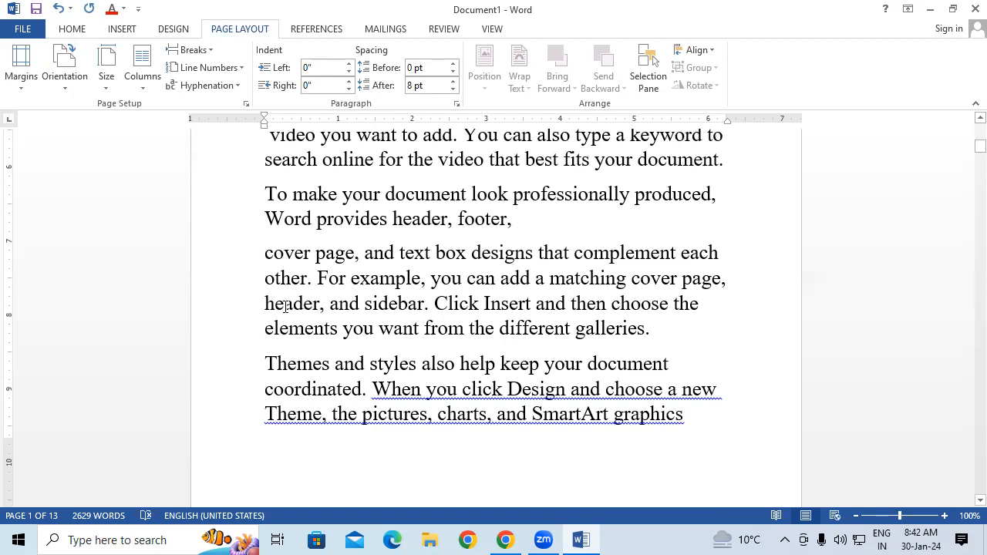
Insert another Continuous section break on the first page, before "When you click Online Video".
scroll(285, 307, up, 2)
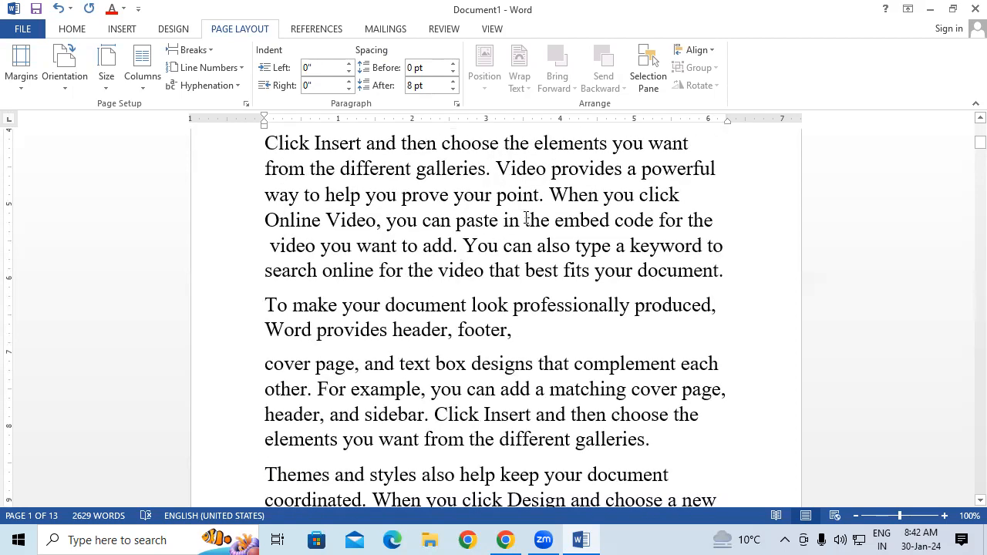
click(550, 198)
click(197, 51)
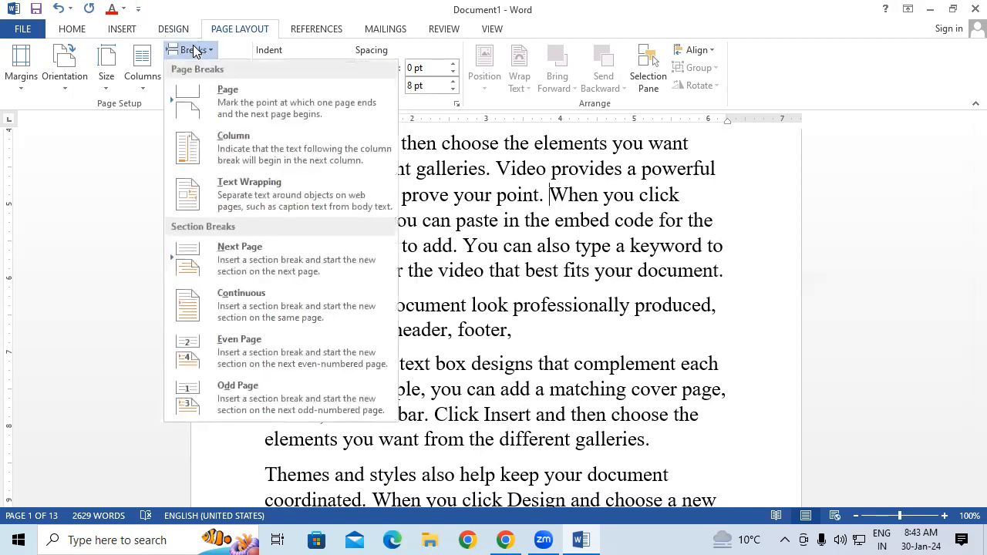
click(279, 286)
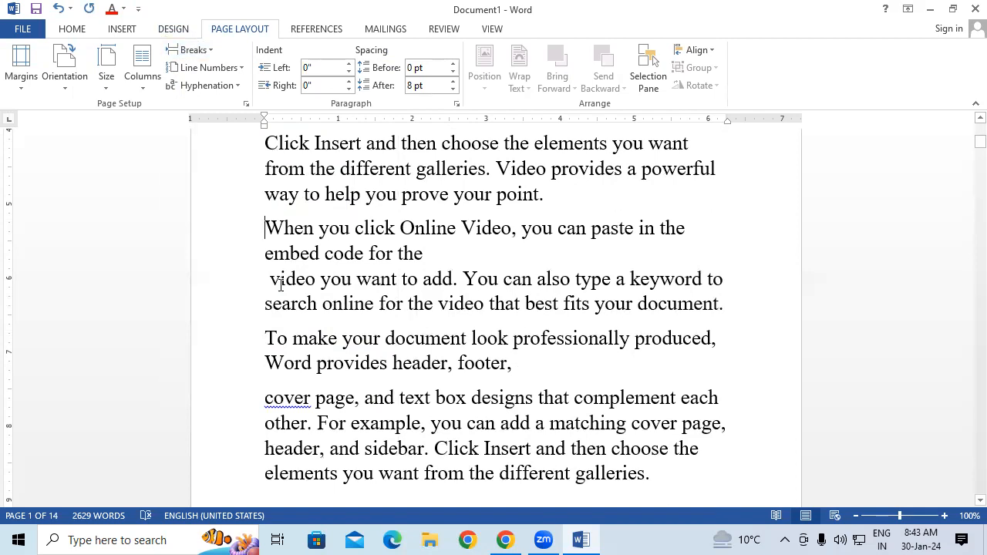
click(552, 228)
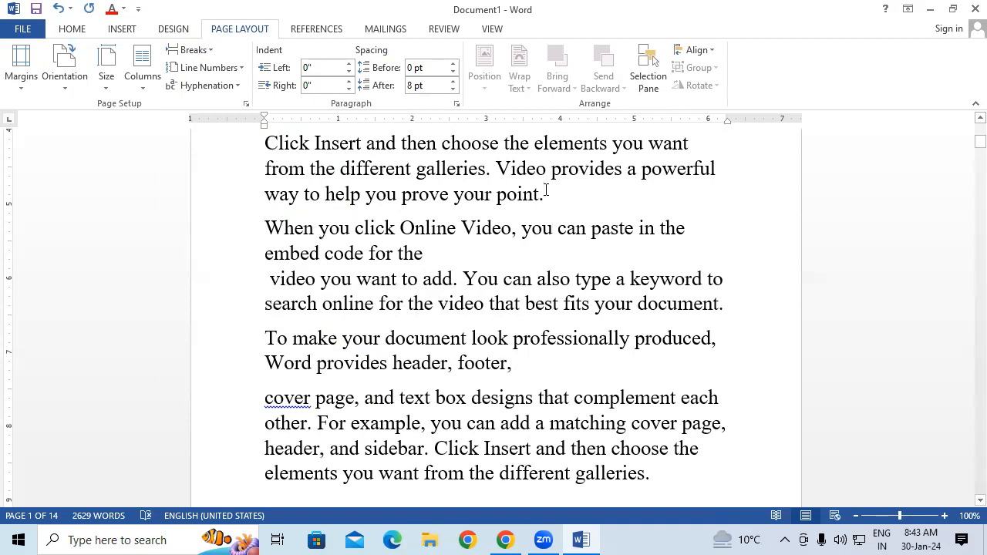
click(636, 303)
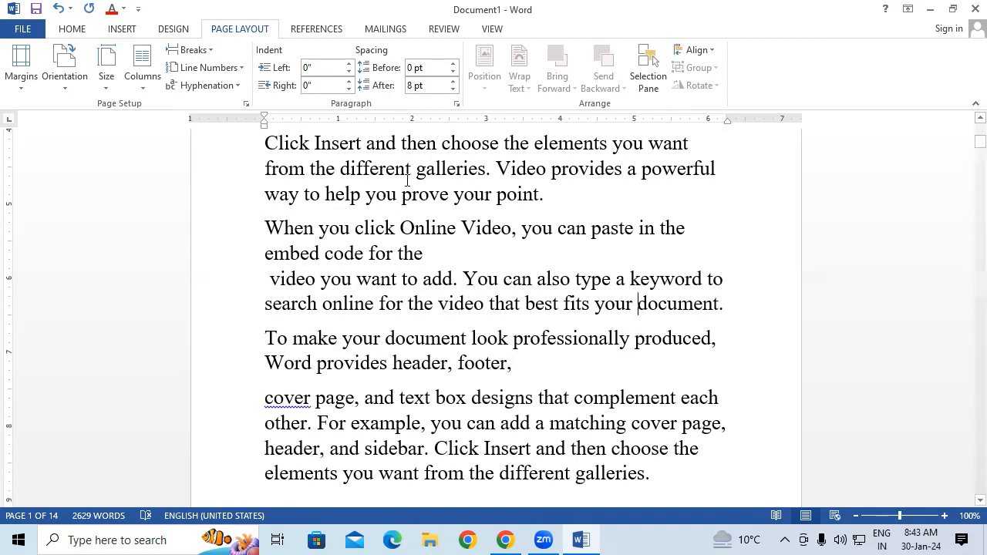
click(210, 55)
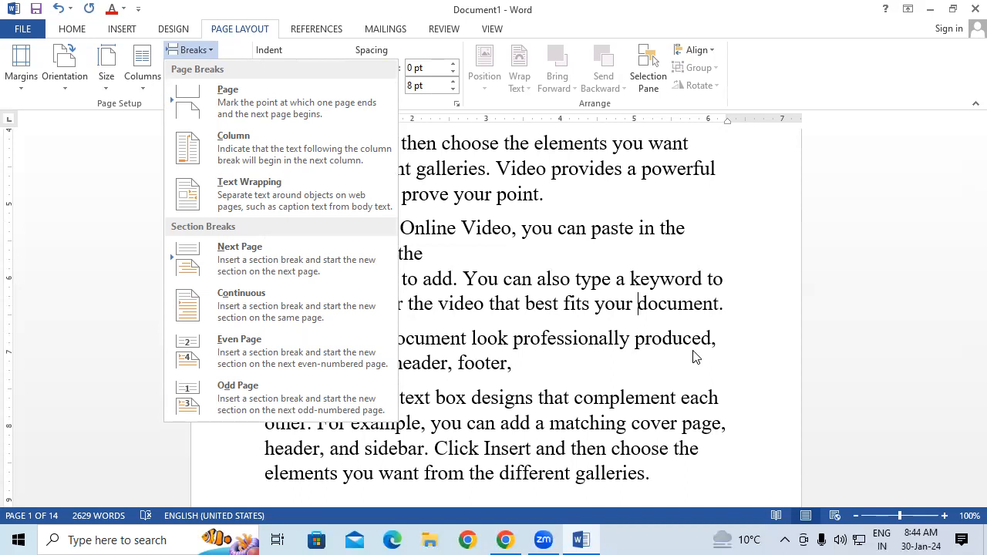
click(674, 304)
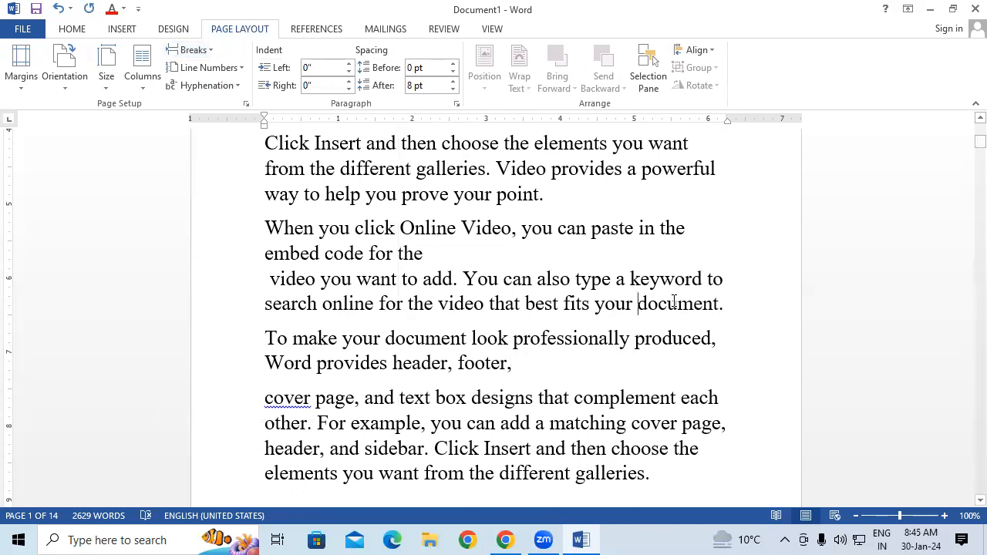
Create a new blank document and insert blank pages until it has 11 pages.
key(ctrl+n)
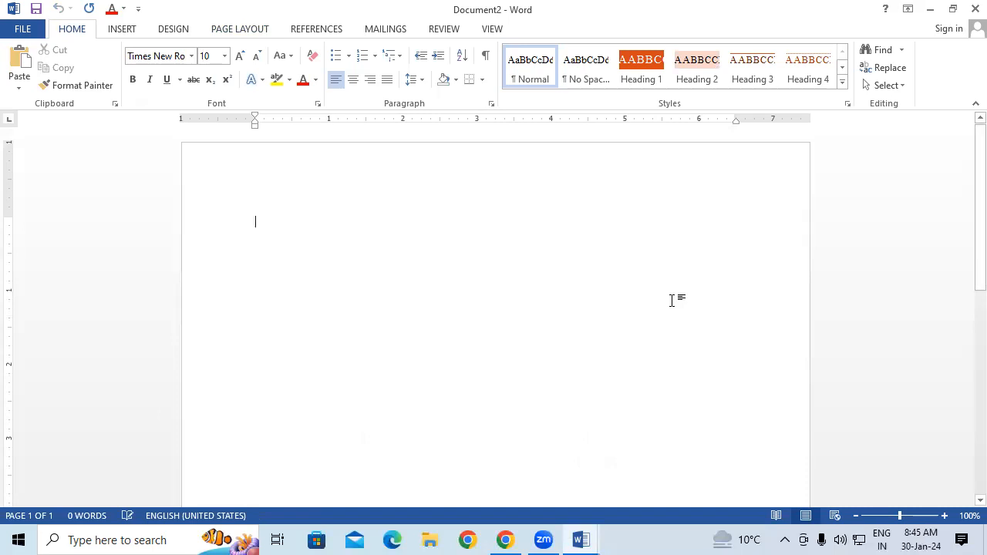
click(131, 31)
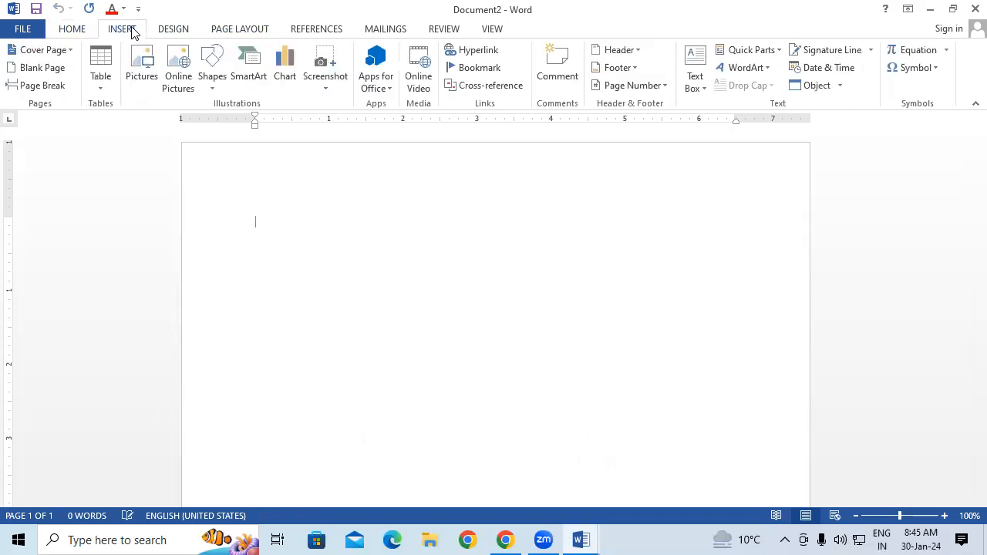
click(45, 70)
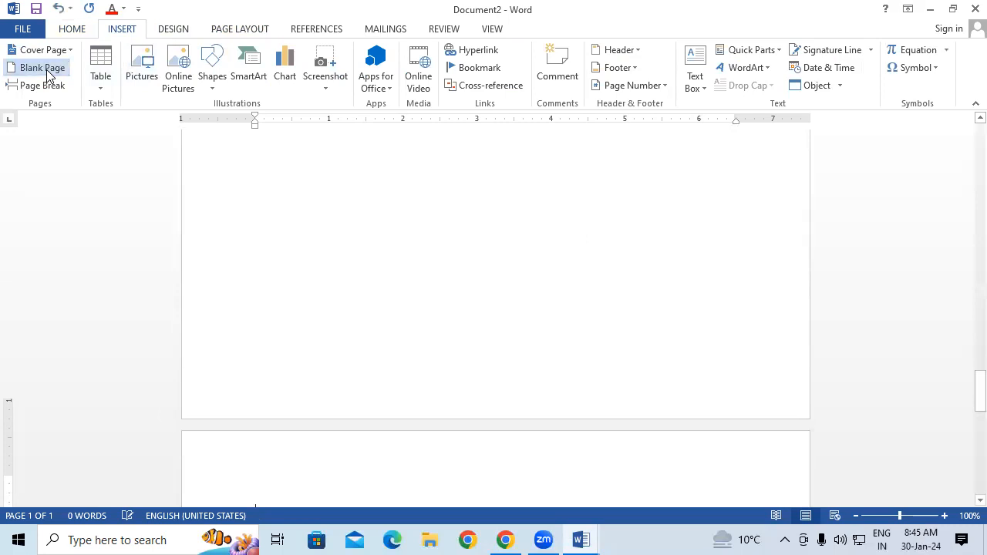
click(45, 70)
click(45, 70)
click(47, 71)
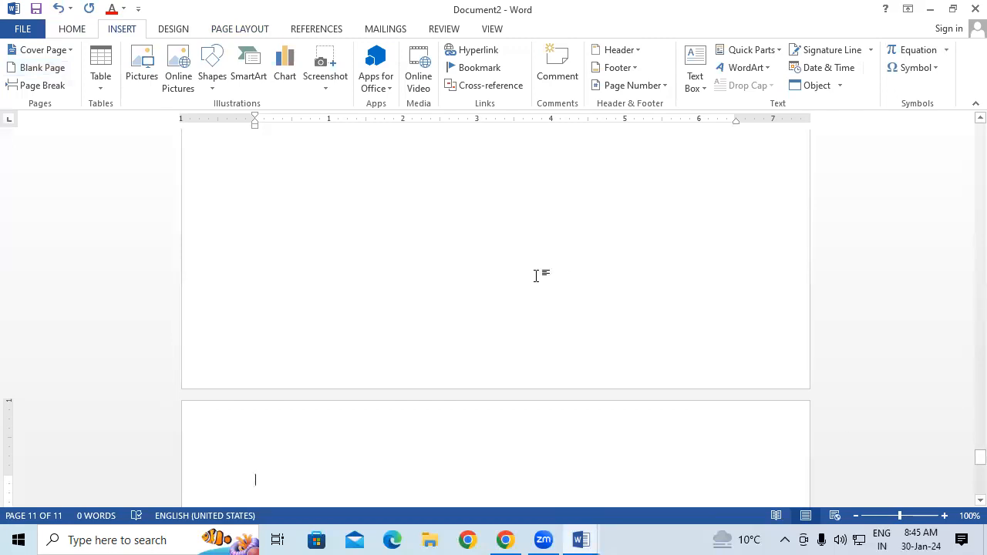
Insert an Odd Page section break at the very start of the document.
key(ctrl+Home)
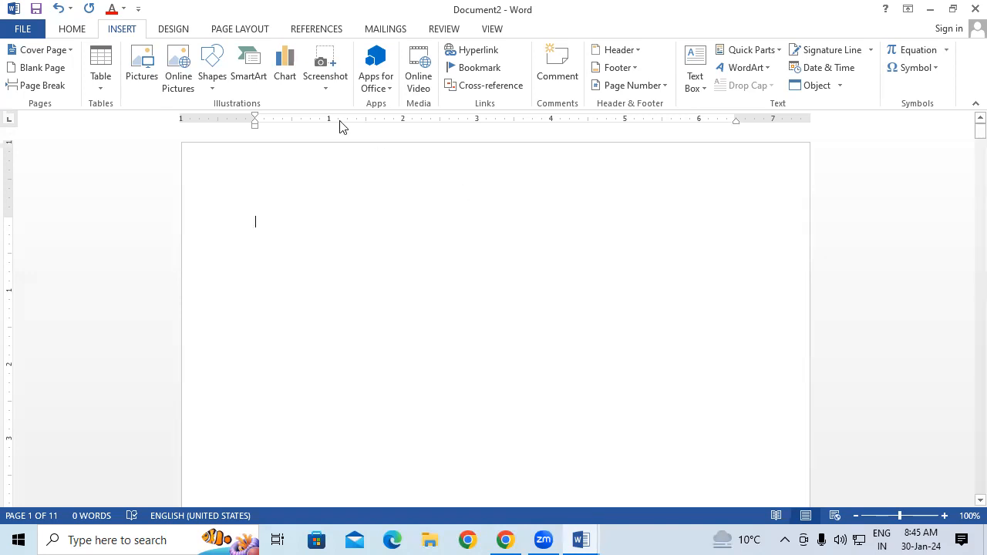
click(232, 28)
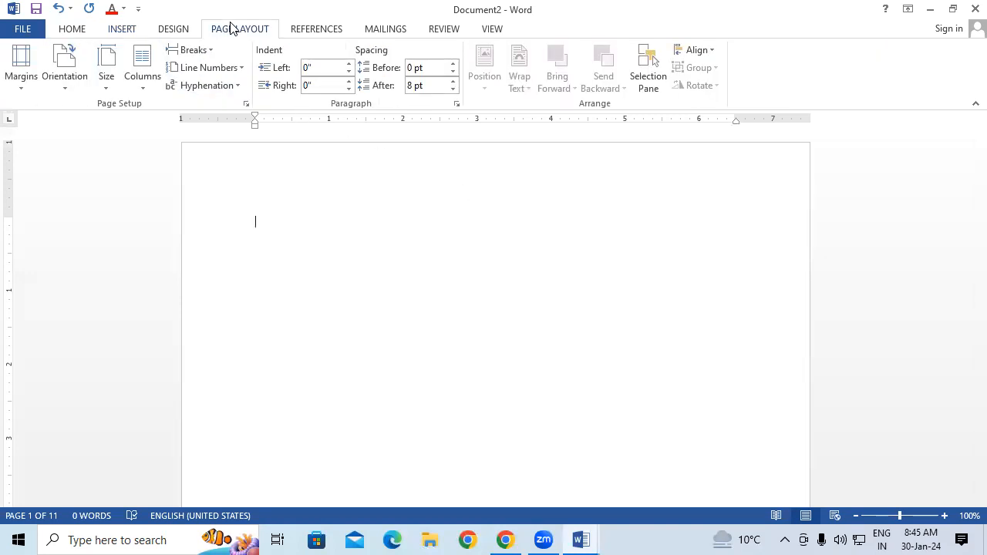
click(207, 49)
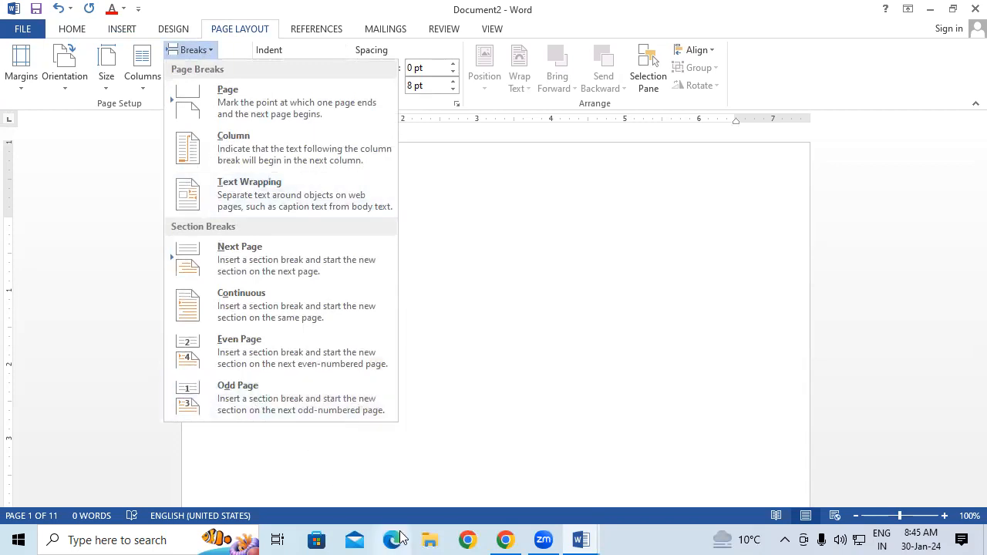
click(238, 401)
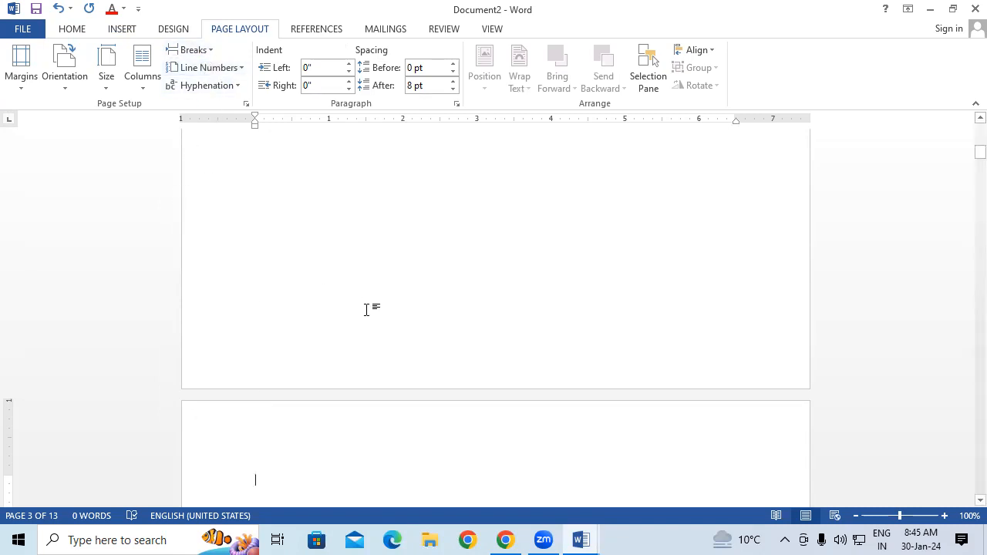
Close the blank-page document and the sample-text document without saving either one.
click(969, 7)
click(493, 299)
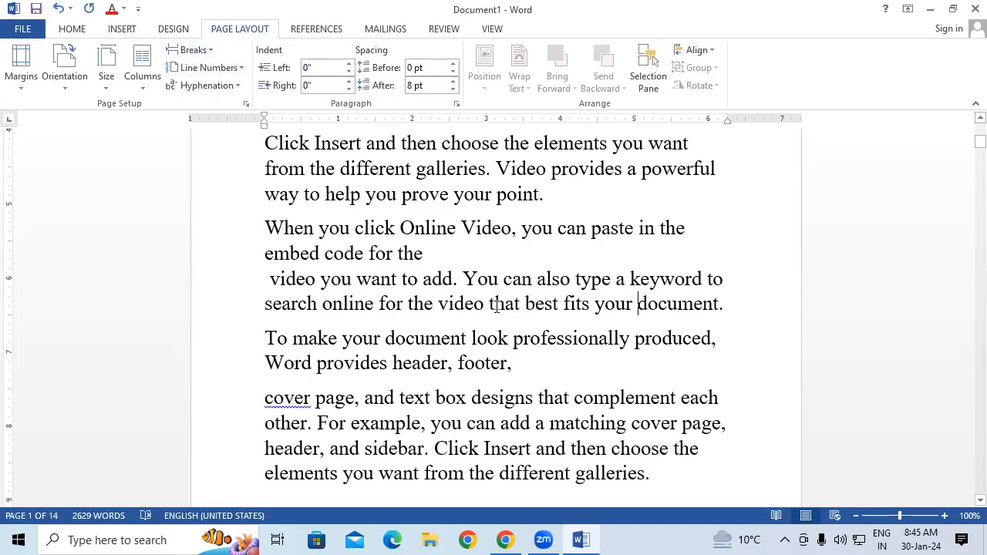
click(974, 8)
click(495, 299)
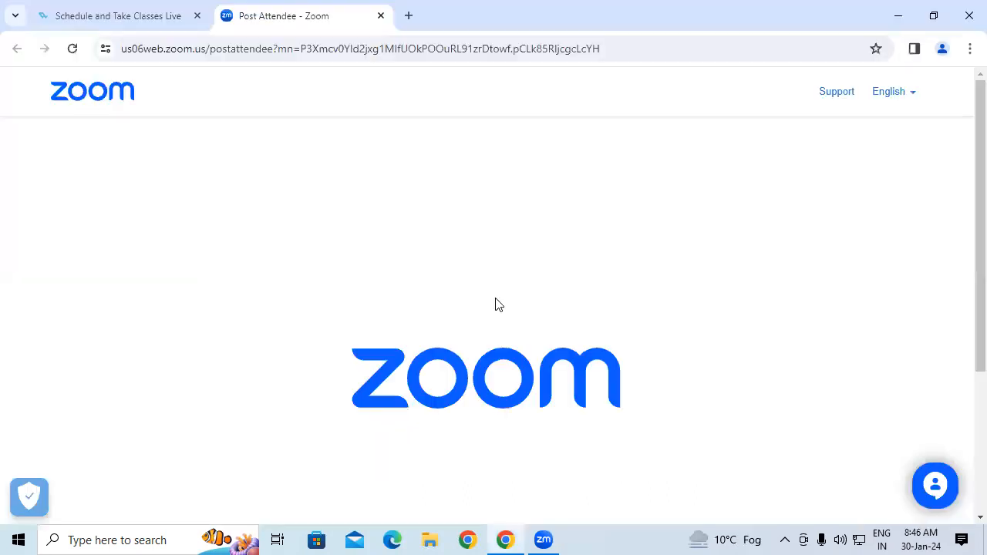
Start Word again with the winword run command and create a blank document.
key(super+r)
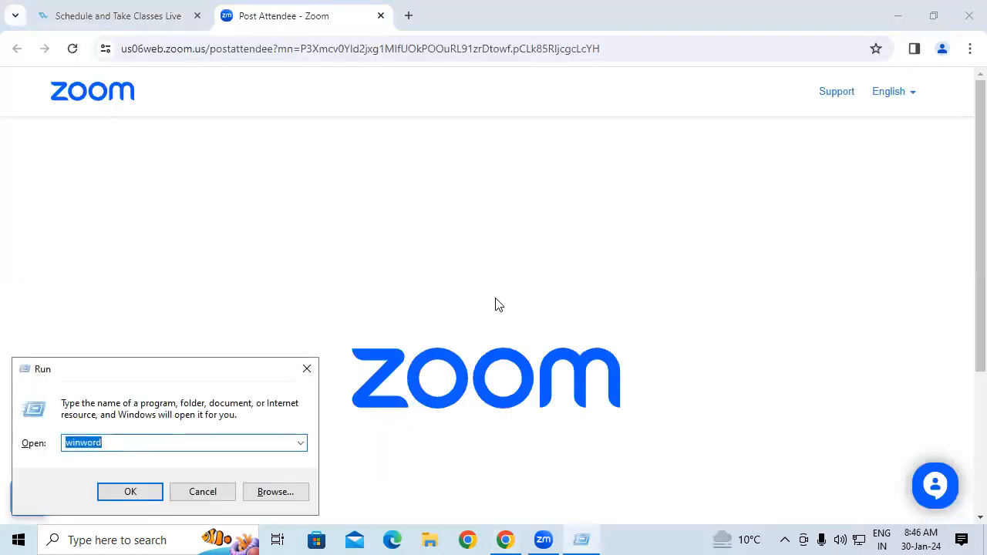
key(Return)
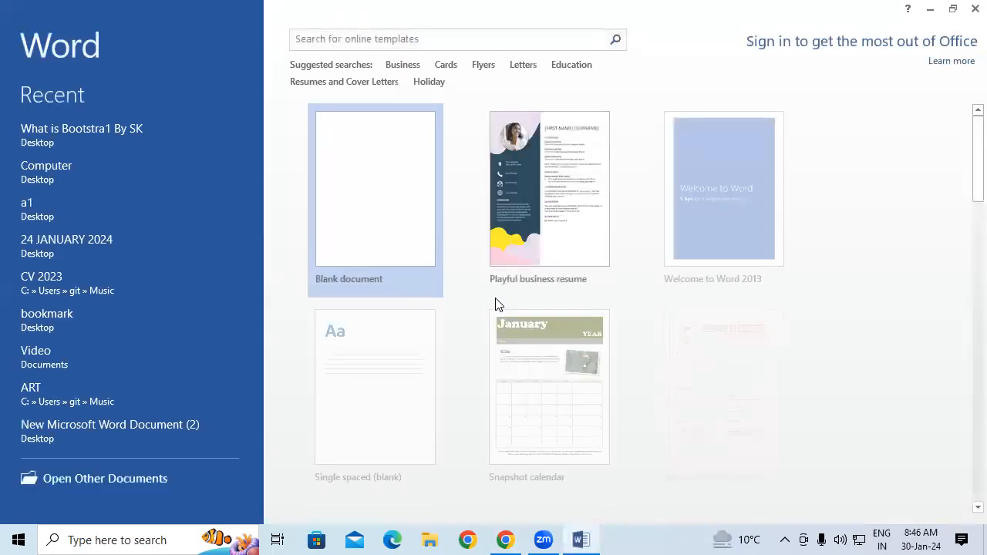
click(340, 209)
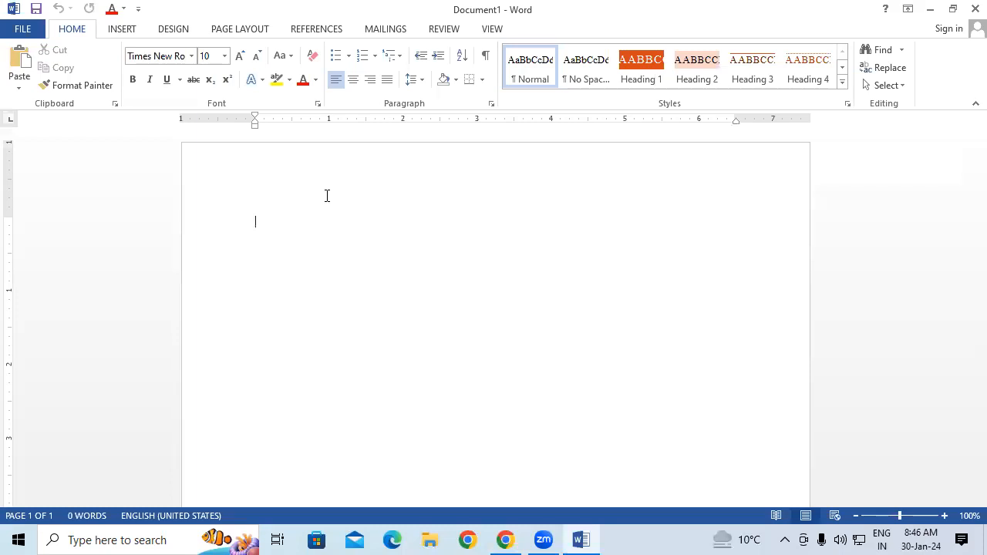
Fill the blank document with random sample text using =RAND(125).
click(261, 36)
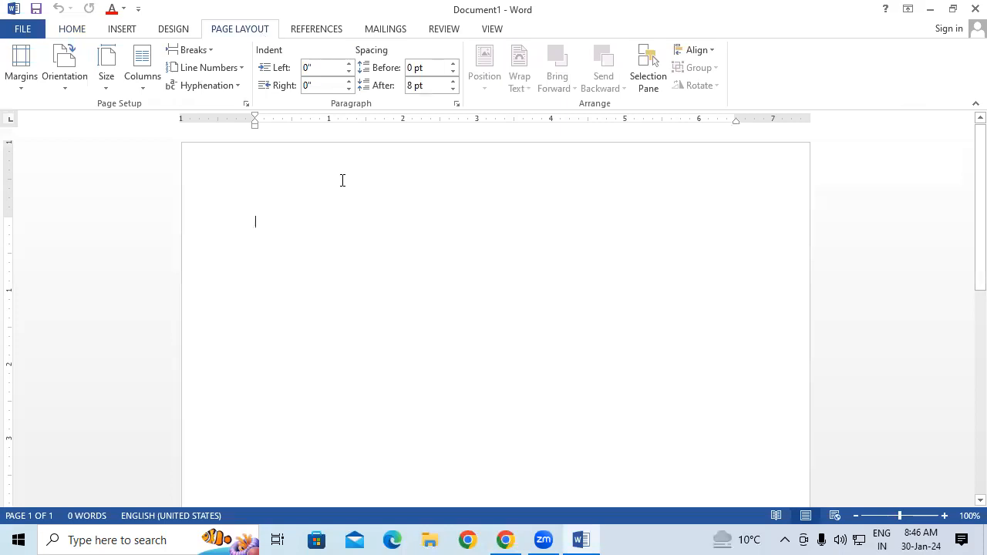
text(=R)
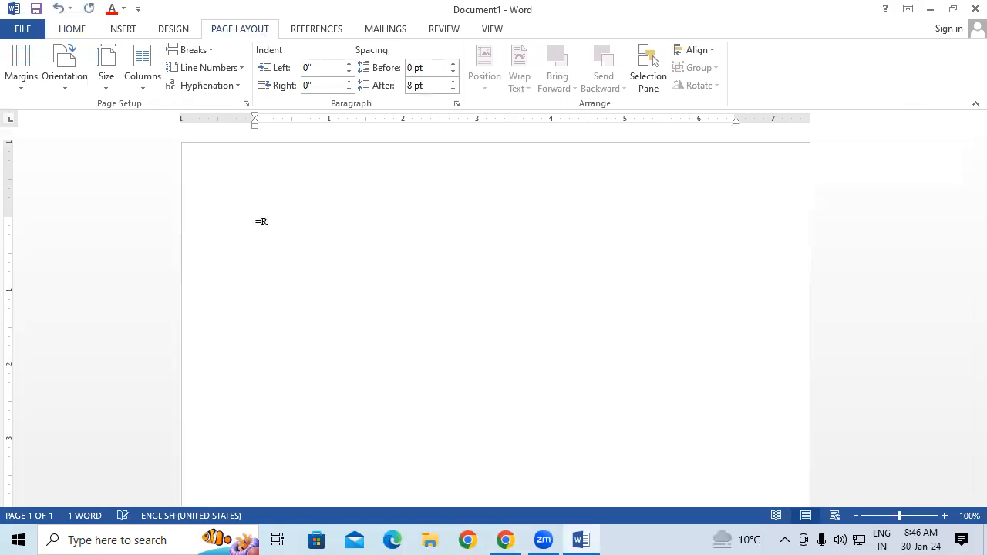
text(AND(125))
key(Return)
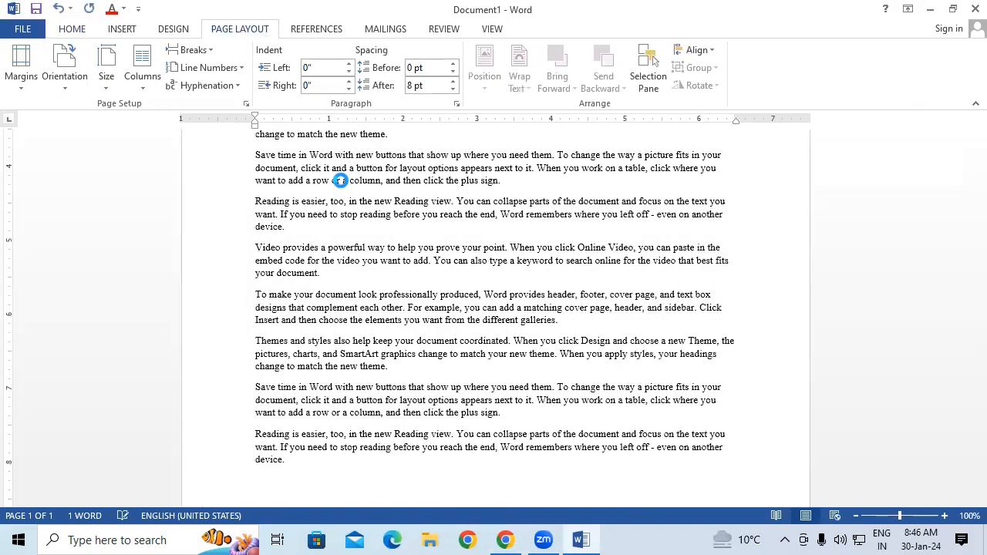
Enlarge the font of the entire sample text and return to the beginning of the first page.
key(ctrl+a)
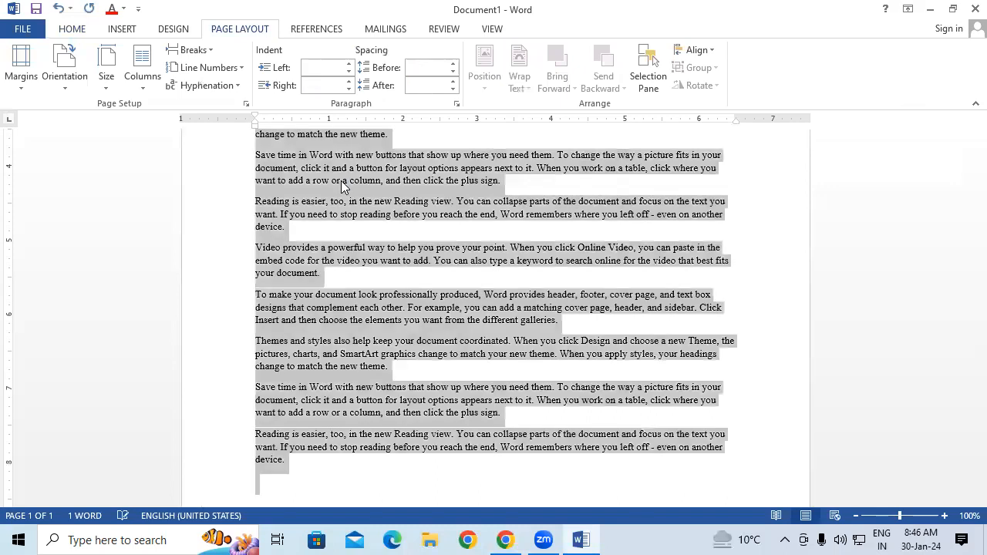
key(ctrl+shift+period)
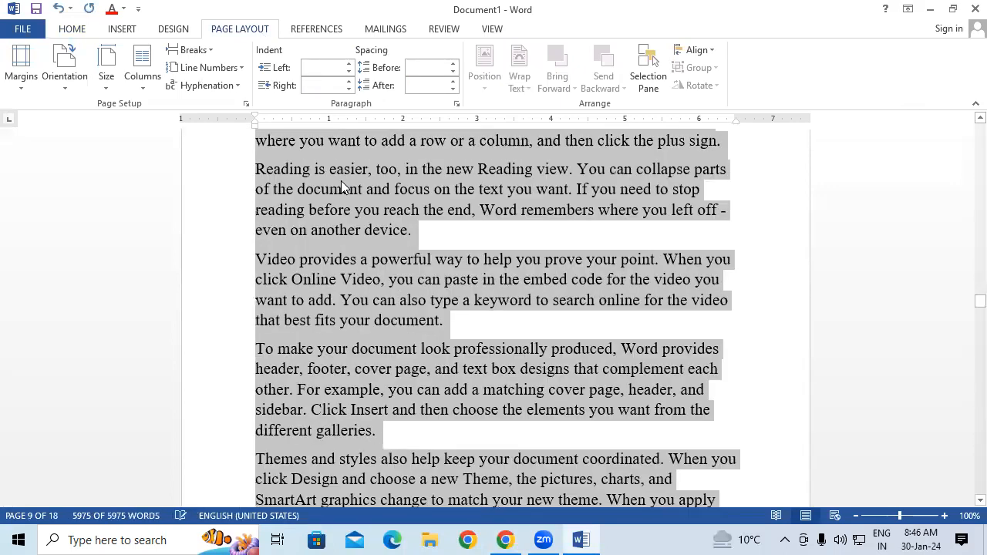
scroll(342, 187, up, 3)
scroll(342, 186, up, 3)
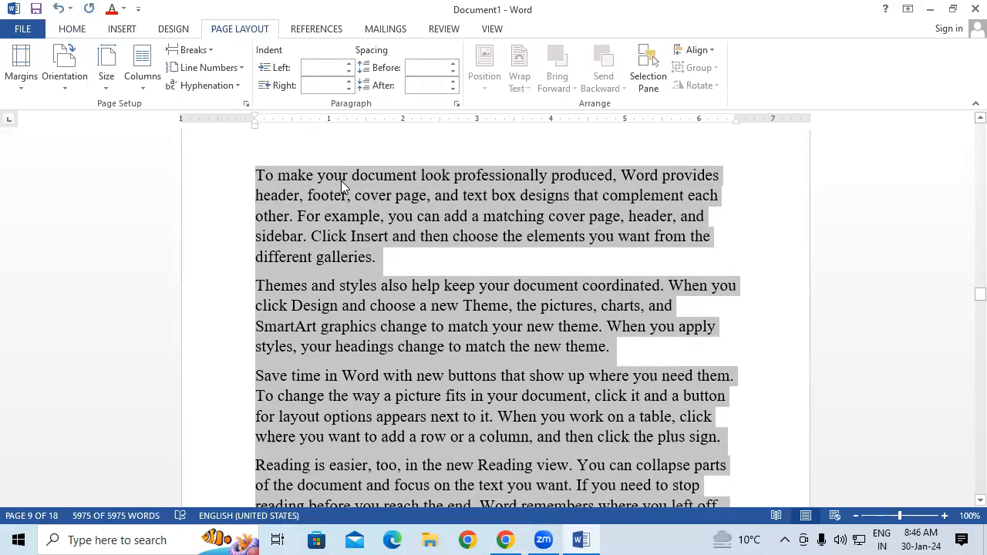
drag(968, 295, 964, 128)
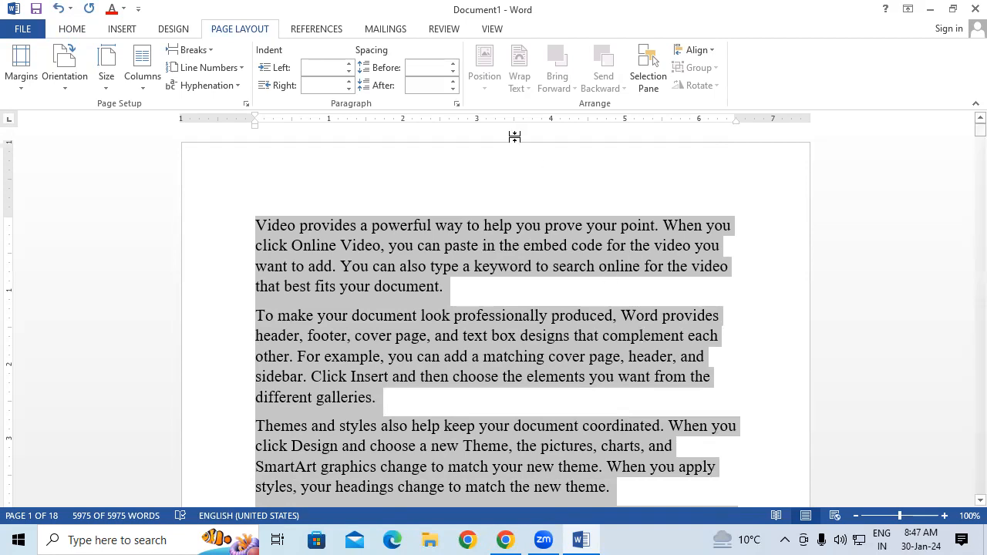
Apply continuous line numbering to the entire sample text and clear the selection.
click(207, 68)
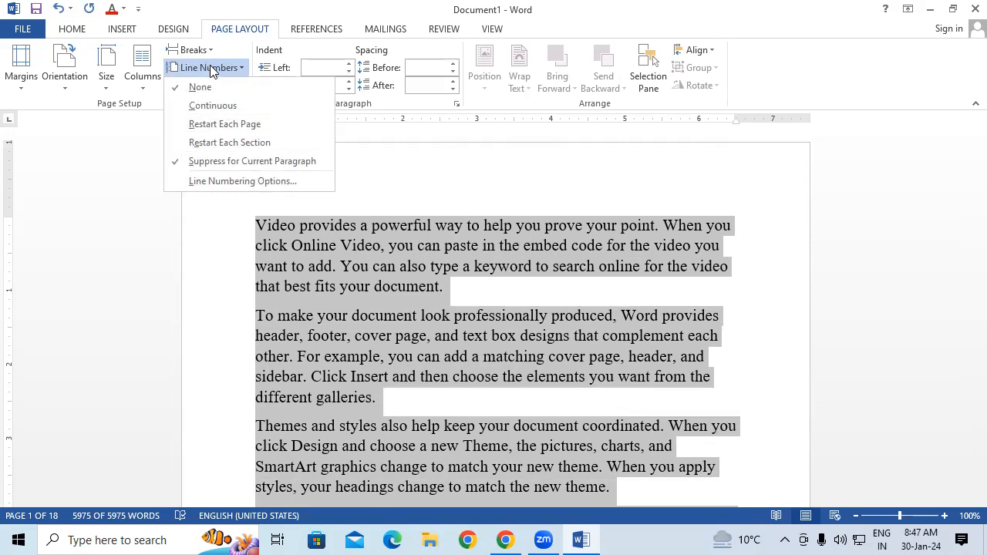
click(214, 160)
click(207, 68)
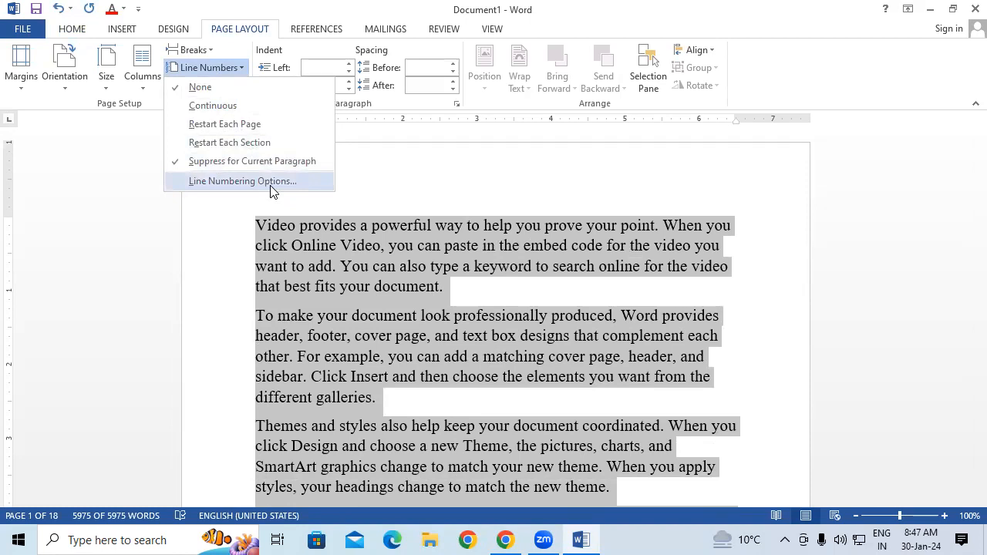
click(233, 108)
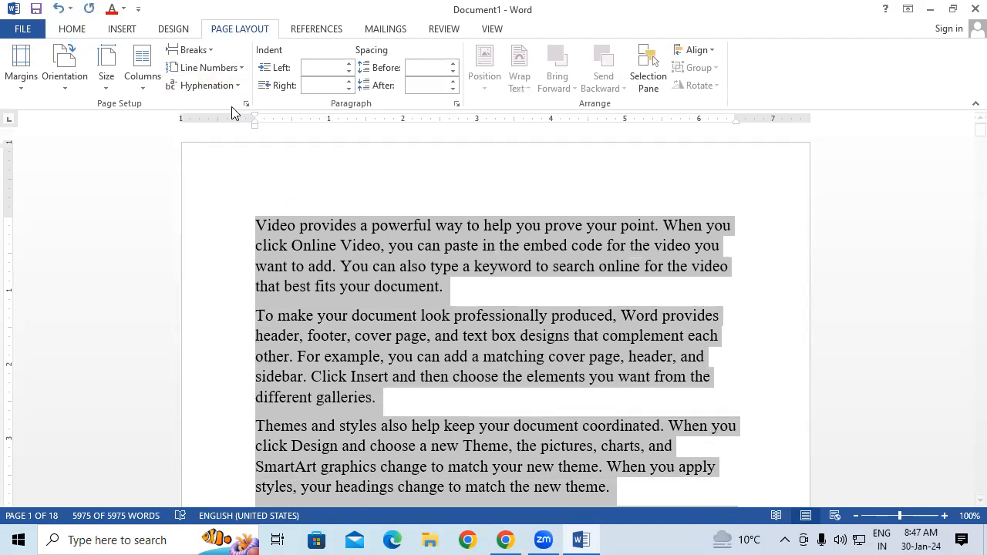
click(291, 246)
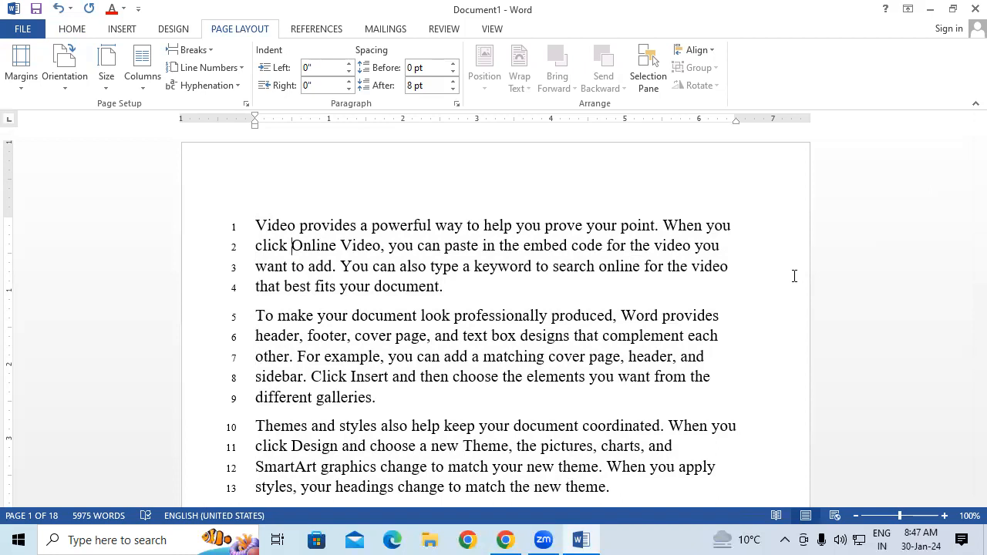
Examine how the line numbers run across page boundaries from the document's end back through the last pages.
key(ctrl+End)
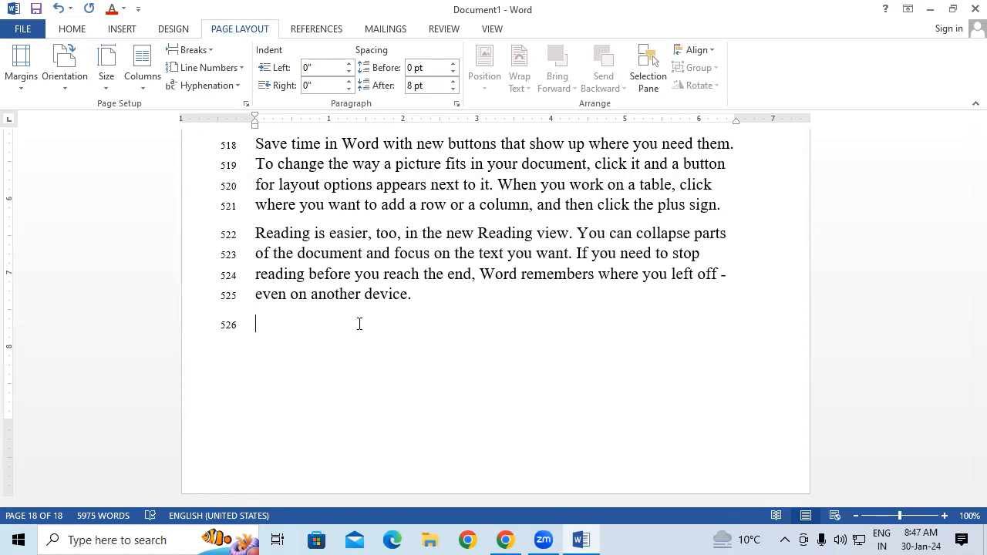
scroll(360, 324, up, 5)
scroll(359, 324, up, 6)
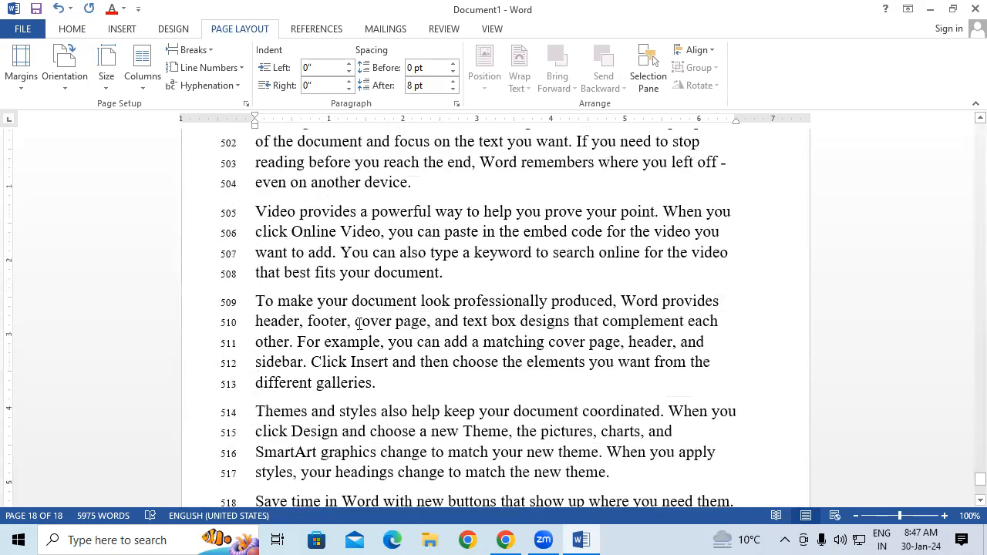
scroll(357, 323, up, 4)
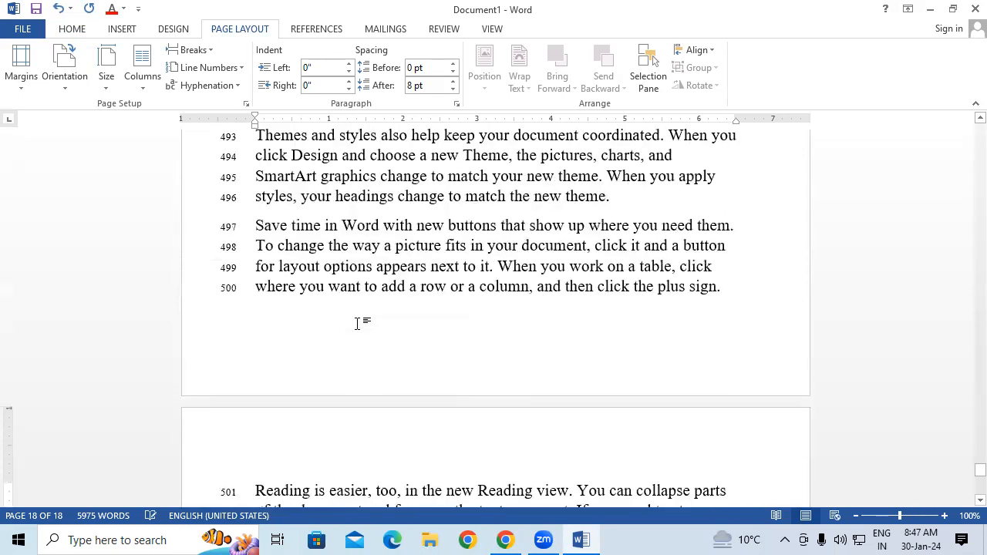
scroll(359, 324, up, 2)
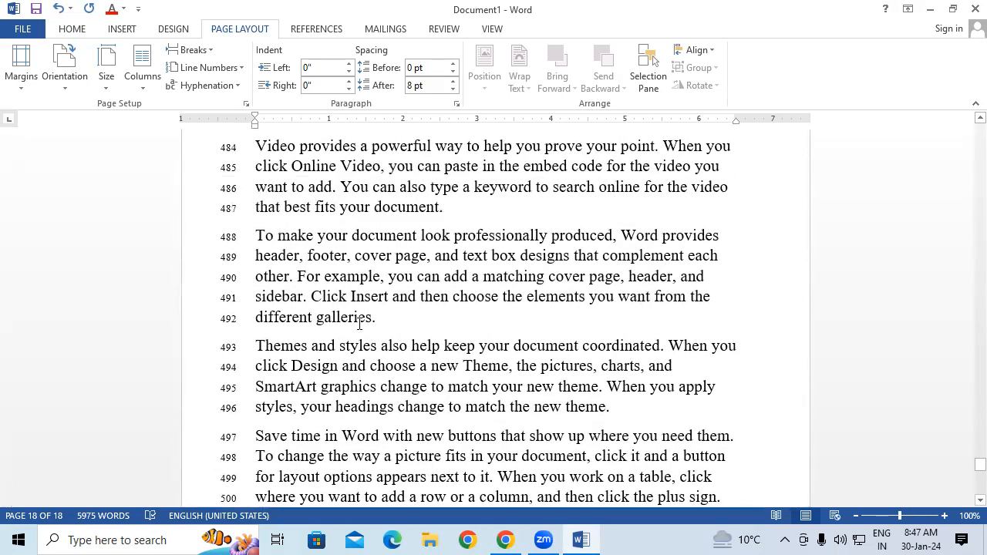
scroll(359, 324, up, 1)
scroll(359, 324, up, 4)
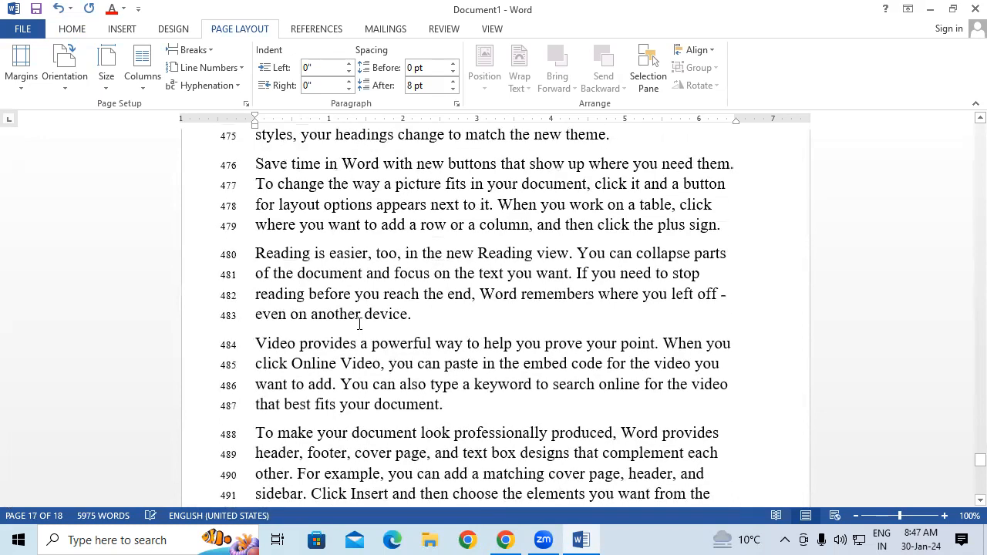
scroll(359, 324, up, 5)
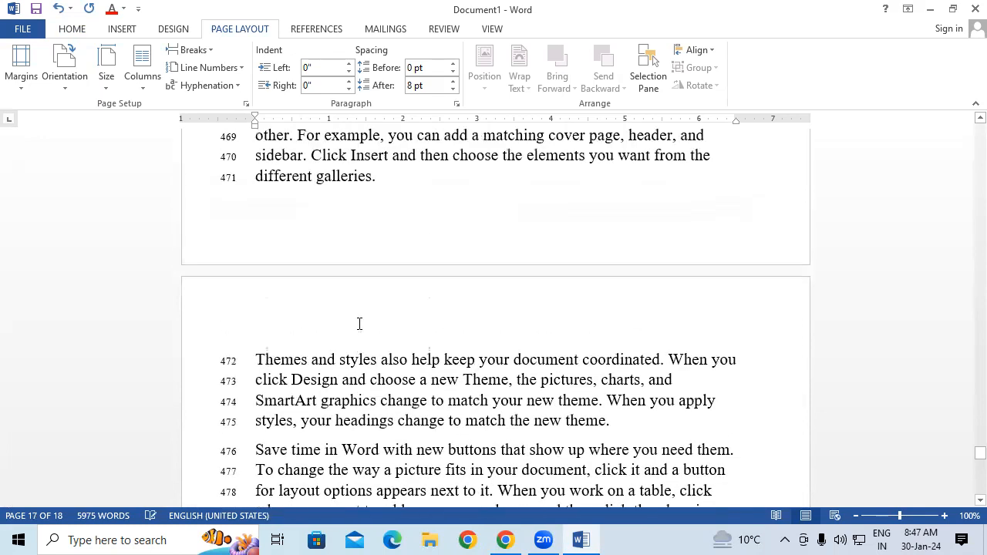
scroll(359, 323, up, 3)
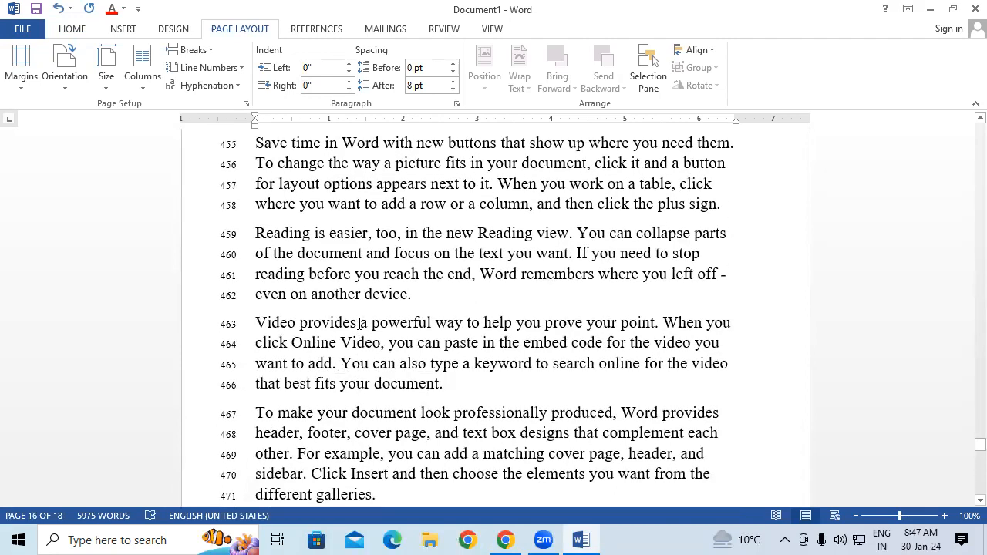
Clear the continuous line numbers from the entire text and apply line numbering that restarts on each page.
key(ctrl+a)
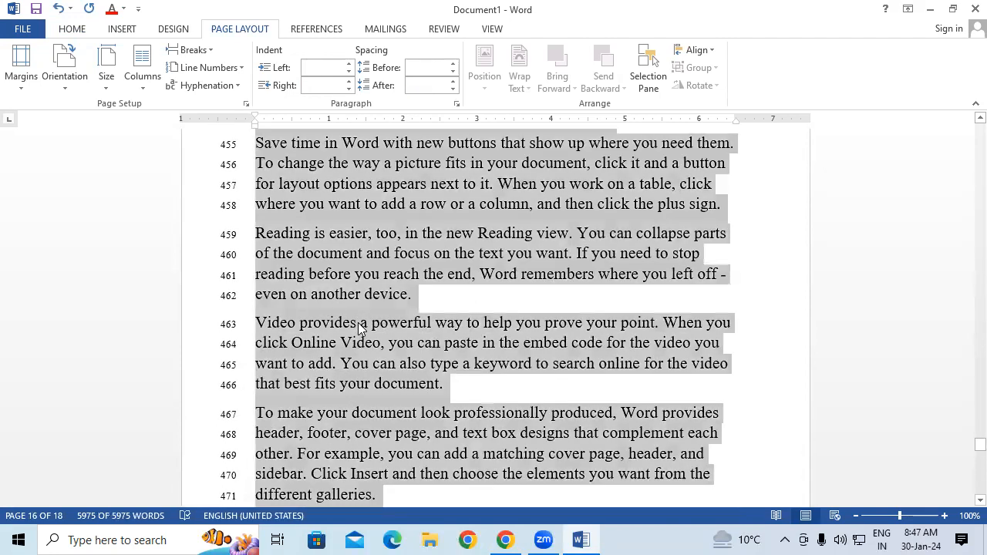
click(207, 68)
click(212, 89)
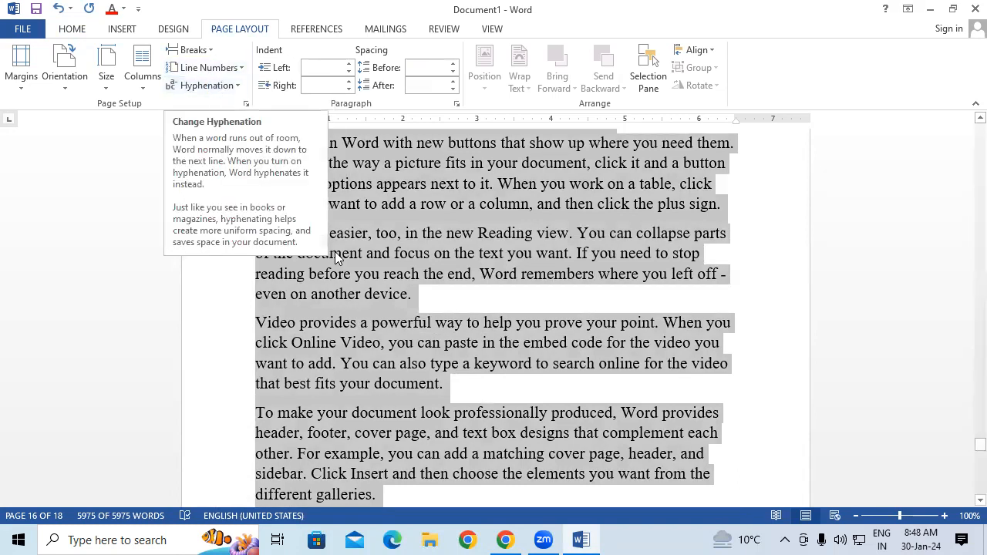
click(204, 71)
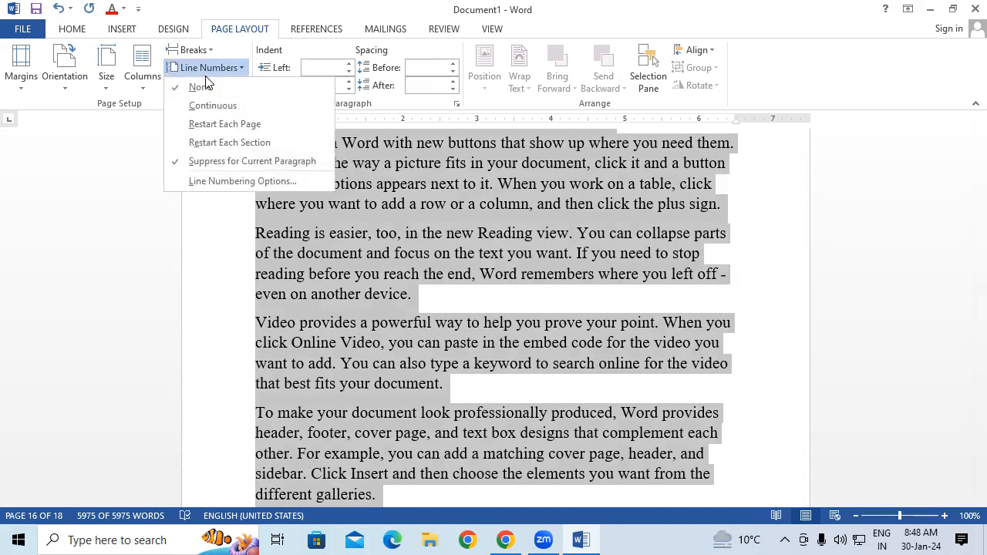
click(228, 126)
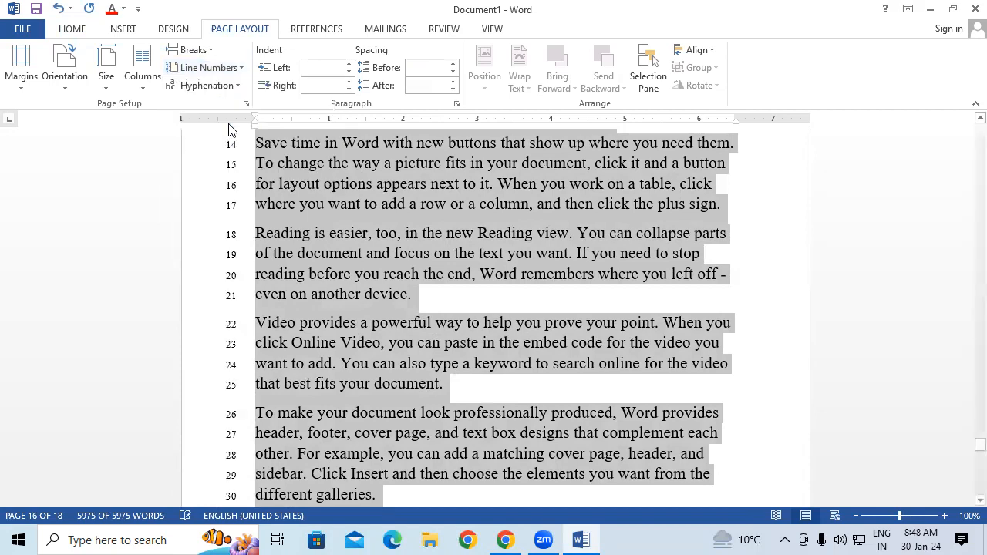
click(378, 279)
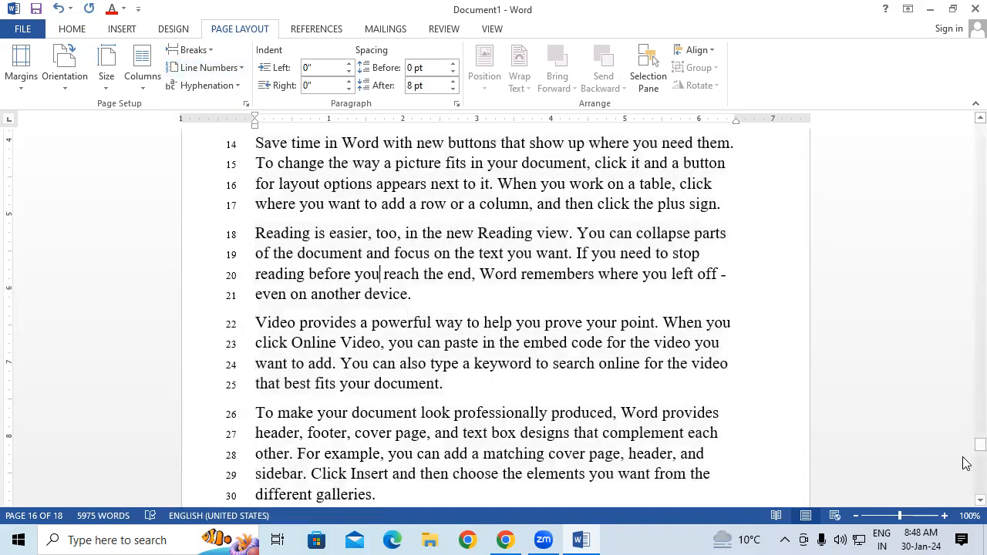
Examine the line numbers from the start of the document through the first four pages, comparing where each page's numbering begins.
key(ctrl+Home)
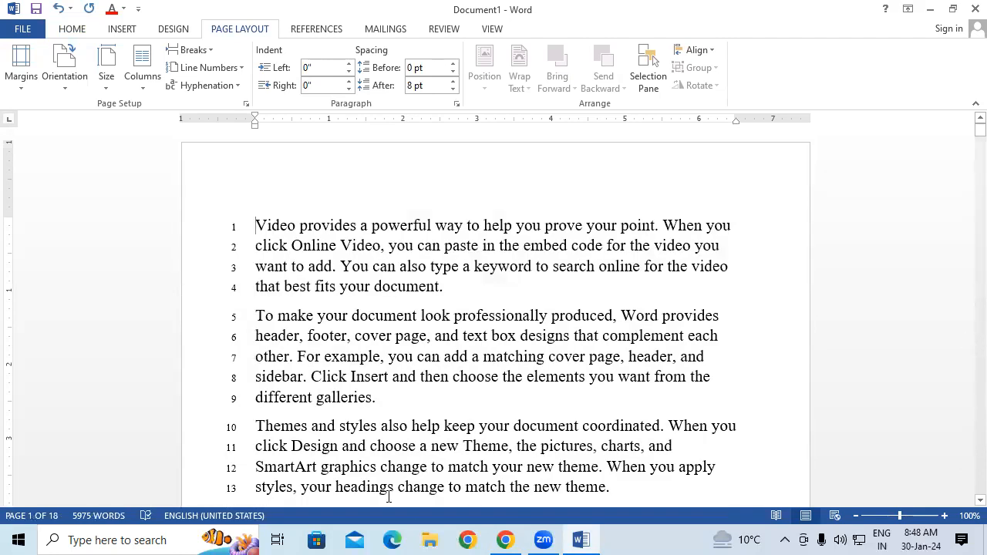
scroll(453, 267, down, 6)
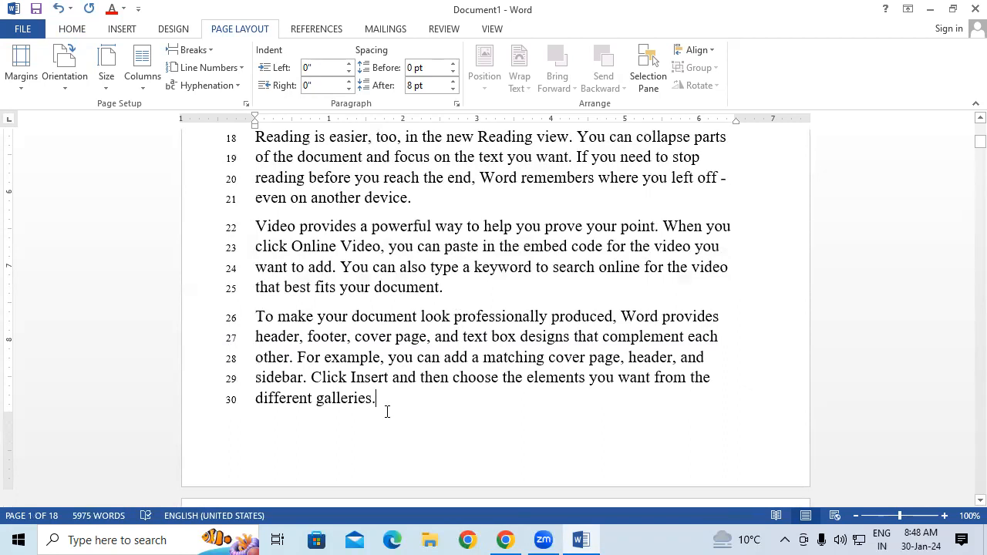
scroll(387, 412, down, 3)
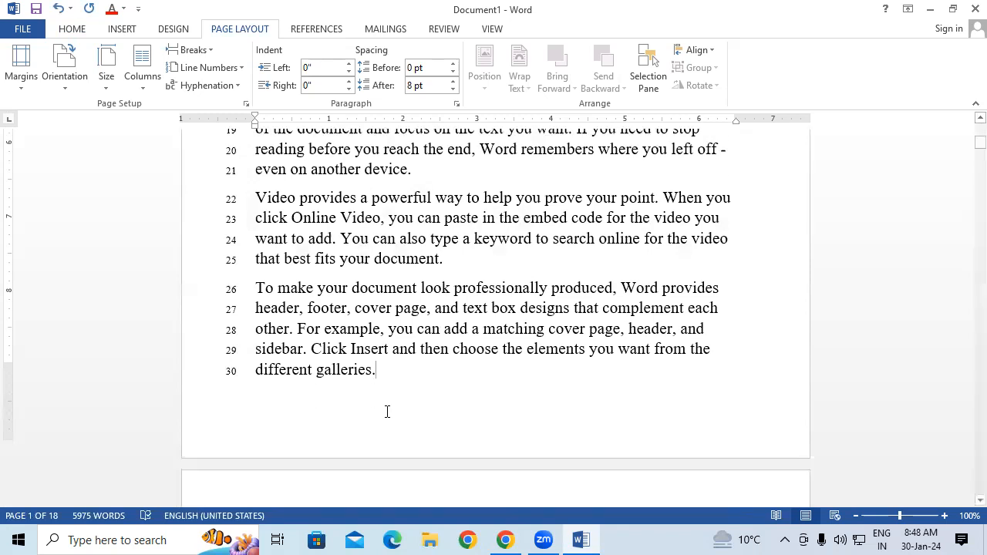
scroll(387, 412, down, 5)
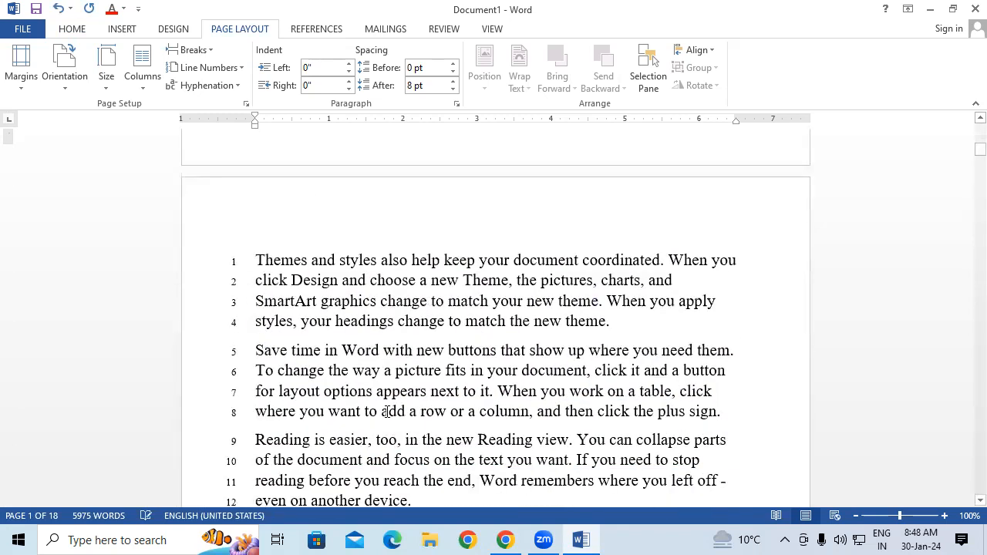
scroll(387, 412, down, 5)
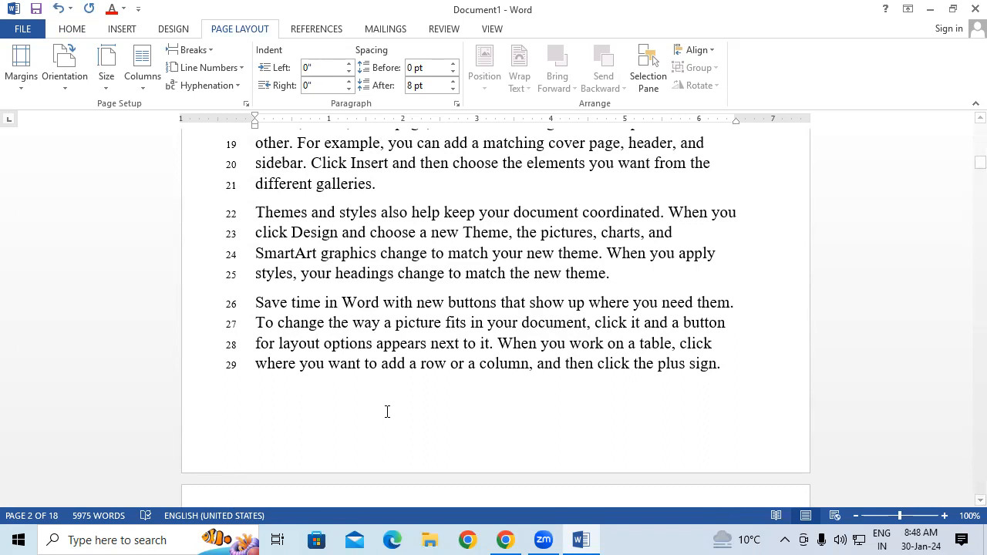
scroll(387, 412, down, 3)
scroll(388, 412, down, 8)
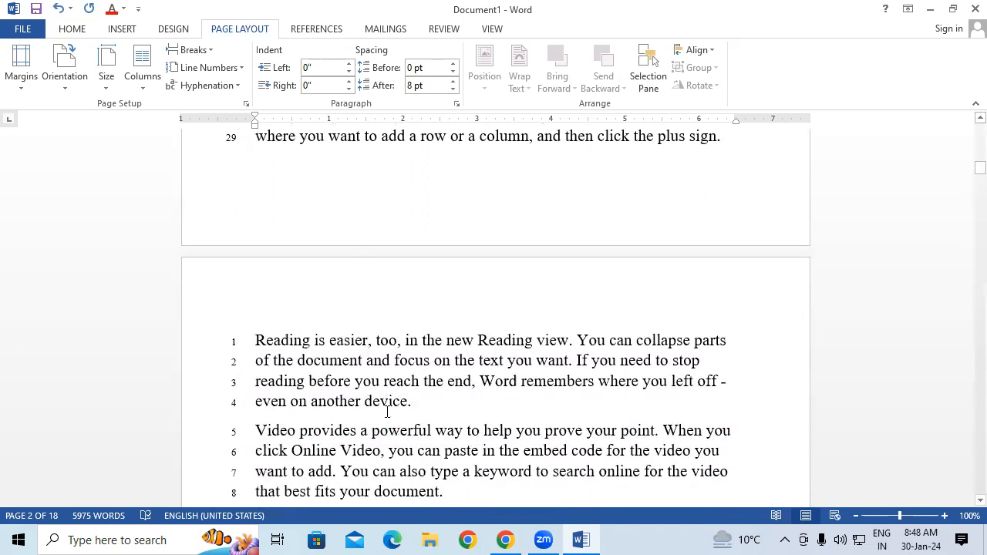
scroll(387, 412, down, 8)
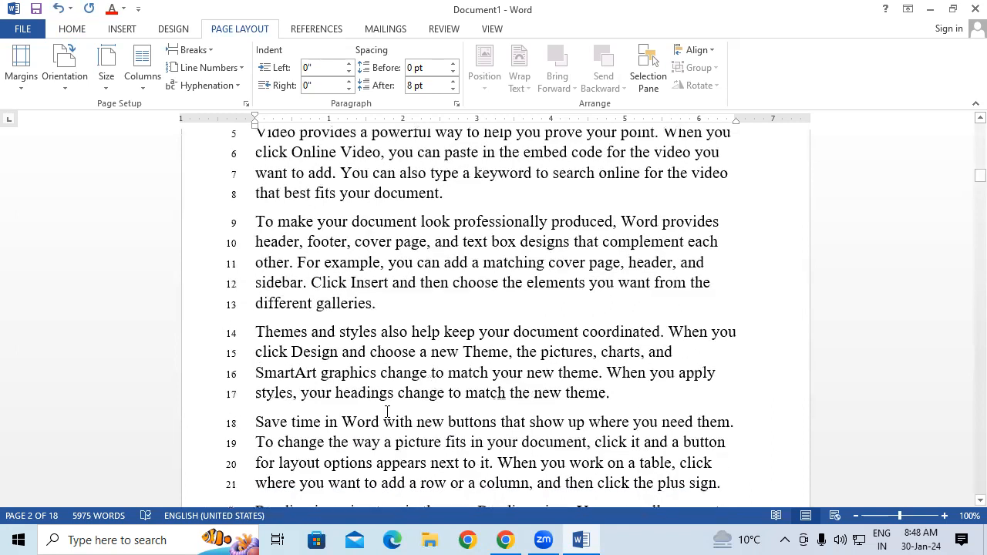
scroll(387, 412, down, 5)
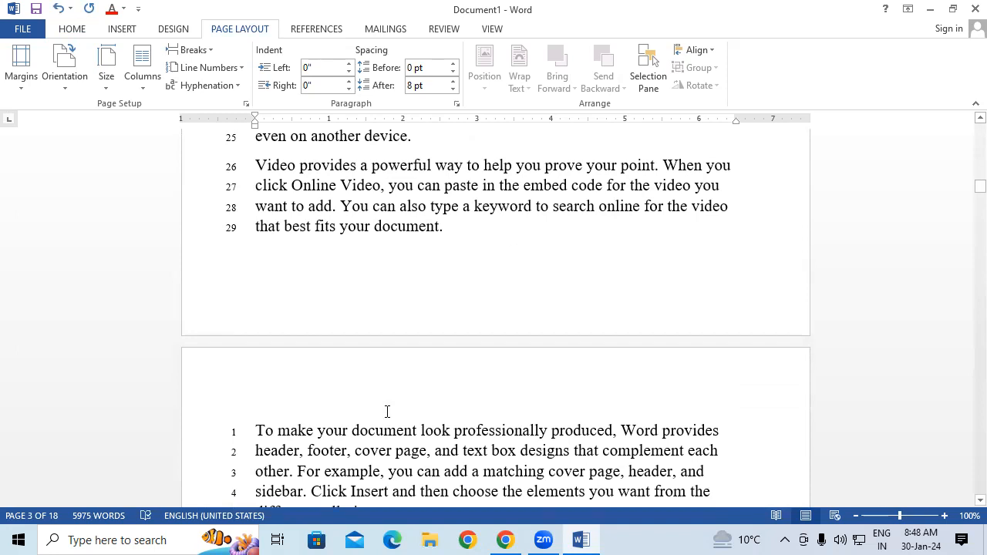
Remove the line numbers from the entire sample text by setting line numbering to None.
key(ctrl+a)
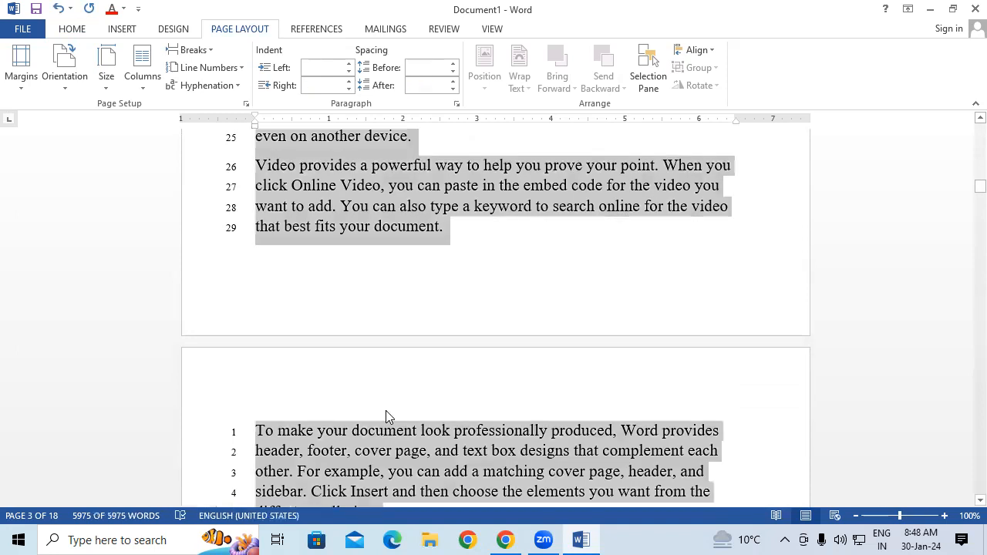
click(185, 56)
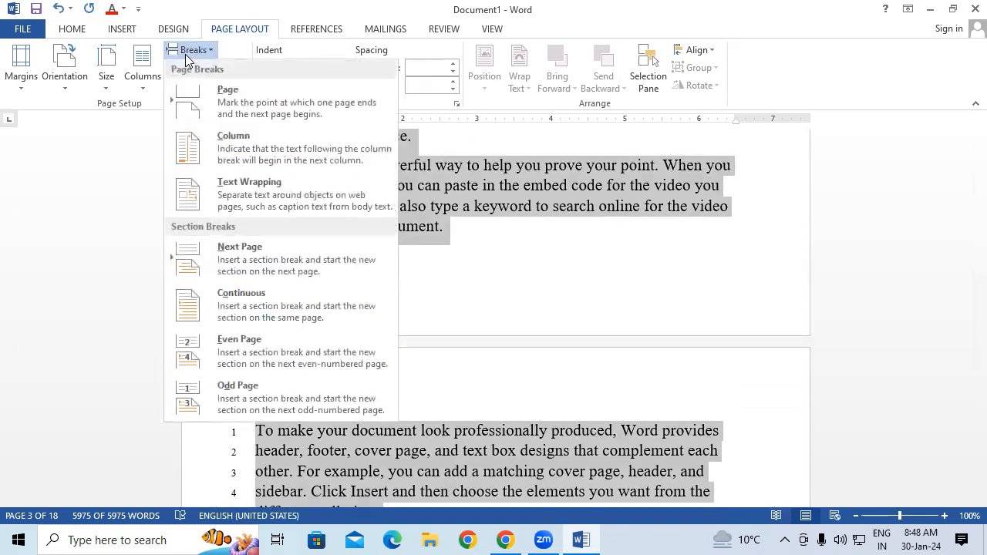
click(586, 346)
click(231, 84)
click(230, 67)
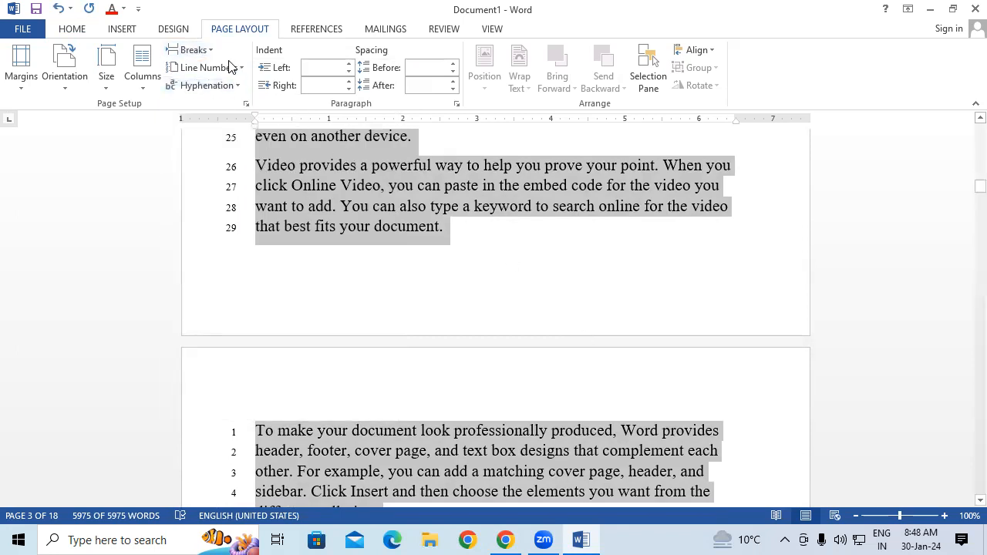
click(229, 67)
click(233, 87)
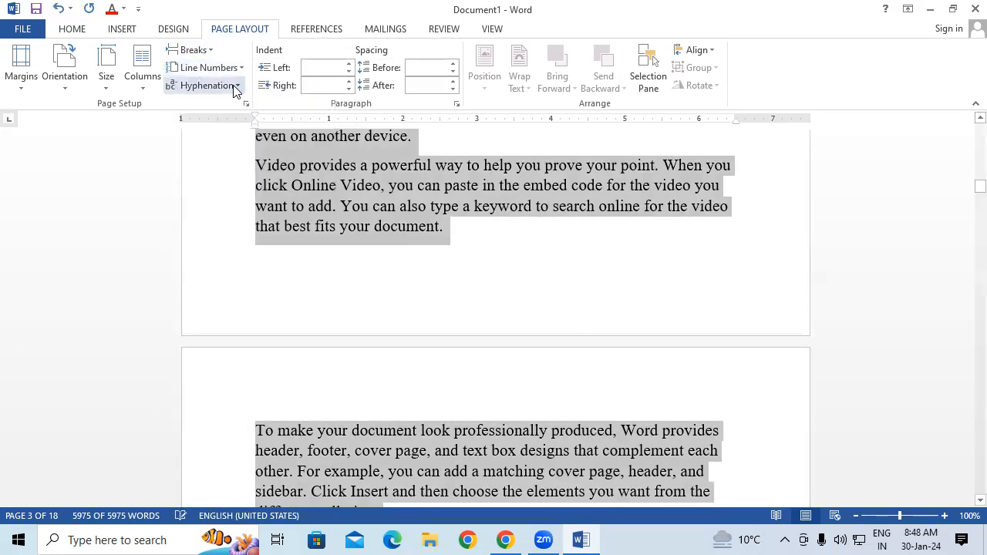
click(220, 68)
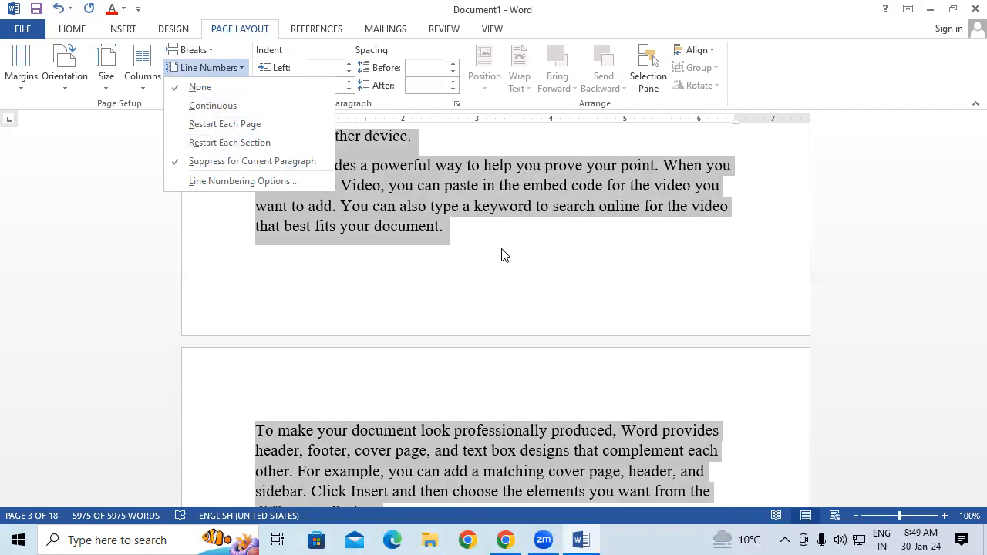
scroll(502, 248, up, 5)
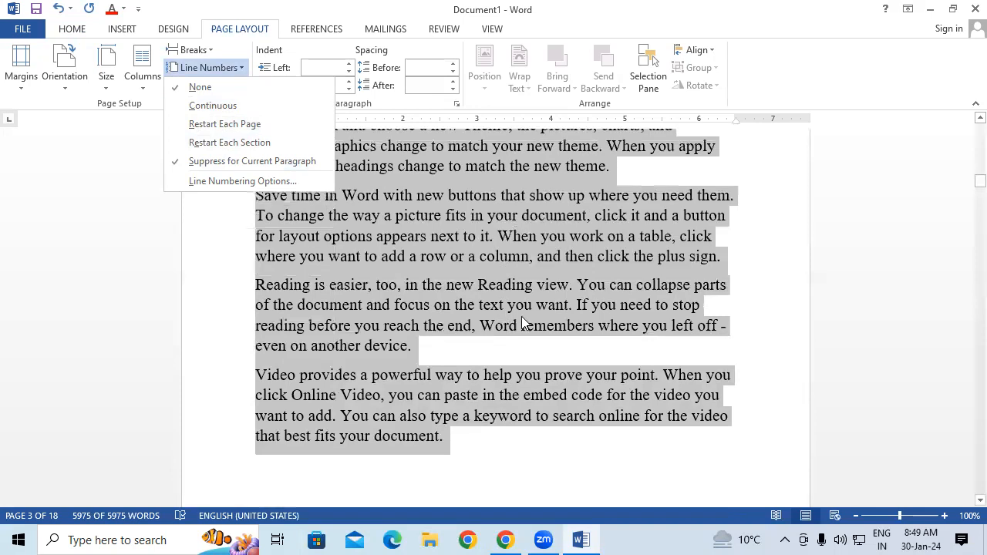
click(522, 317)
Insert a Next Page section break after the last paragraph on the first page.
drag(980, 181, 965, 121)
click(693, 315)
scroll(692, 312, down, 6)
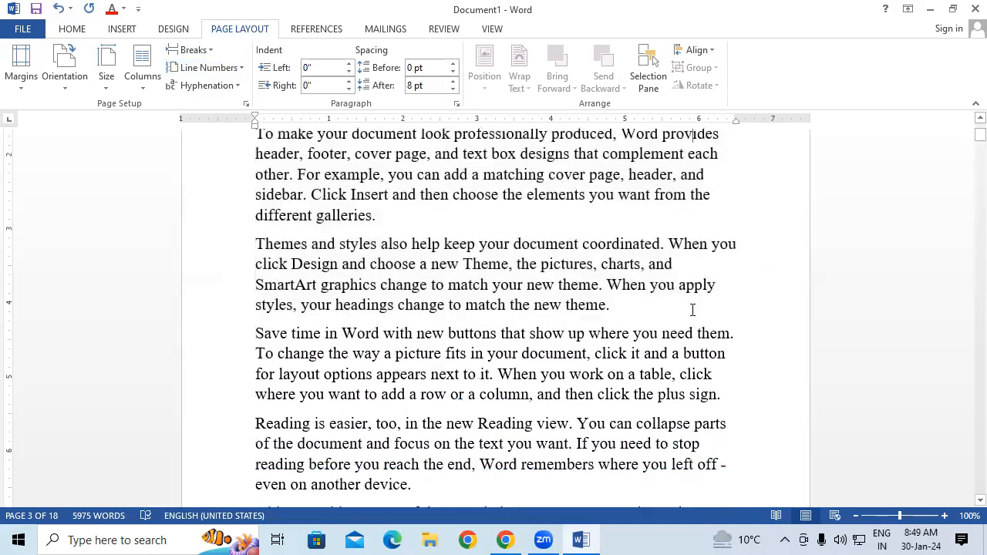
scroll(692, 309, down, 6)
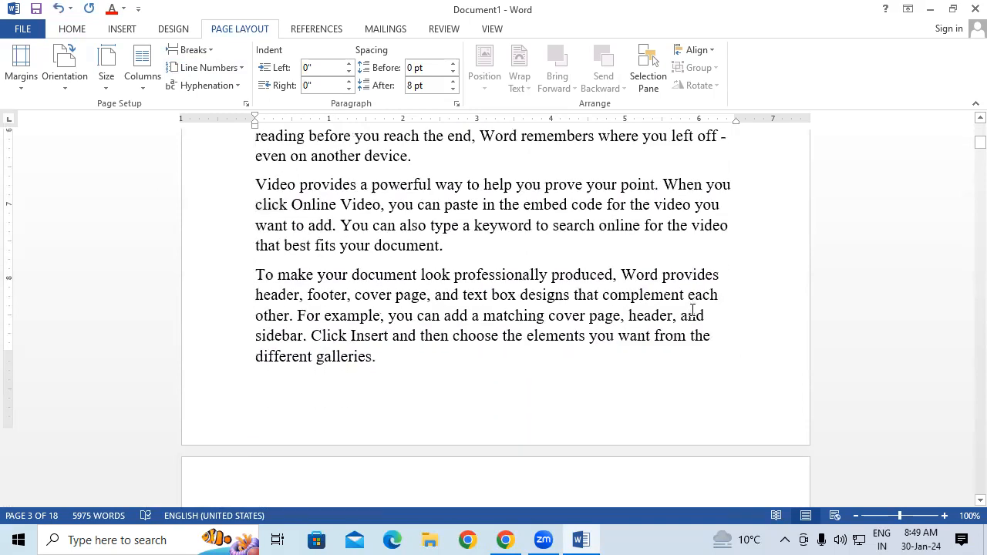
click(399, 311)
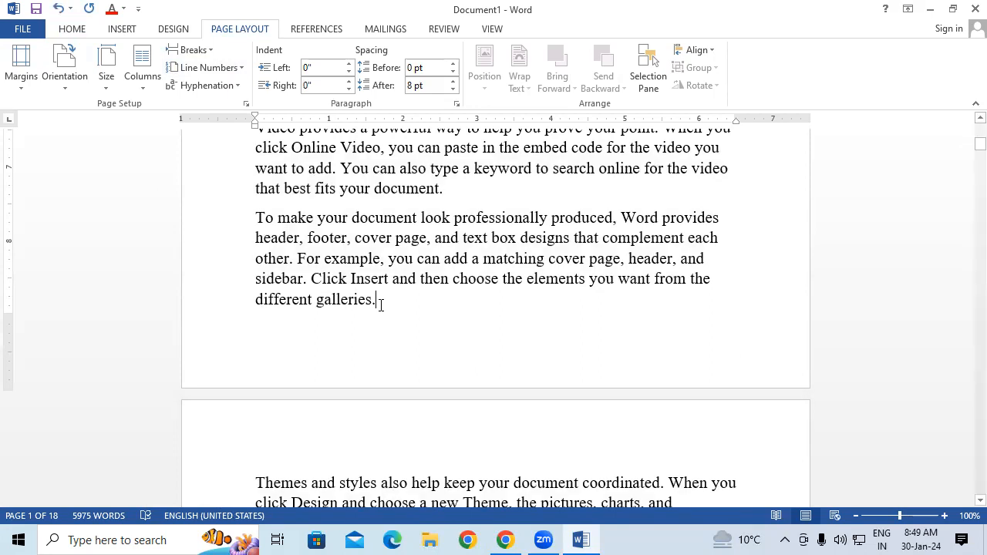
click(191, 50)
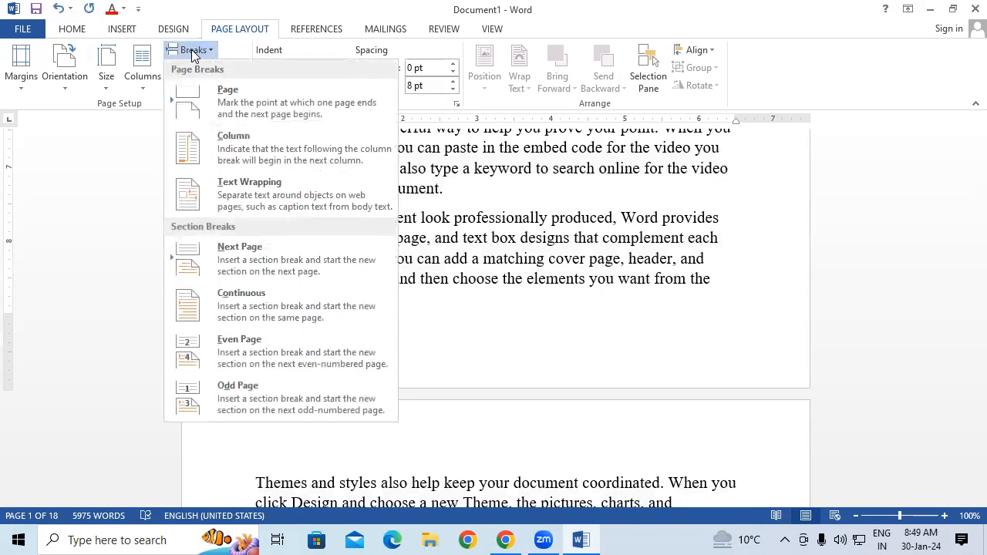
click(260, 260)
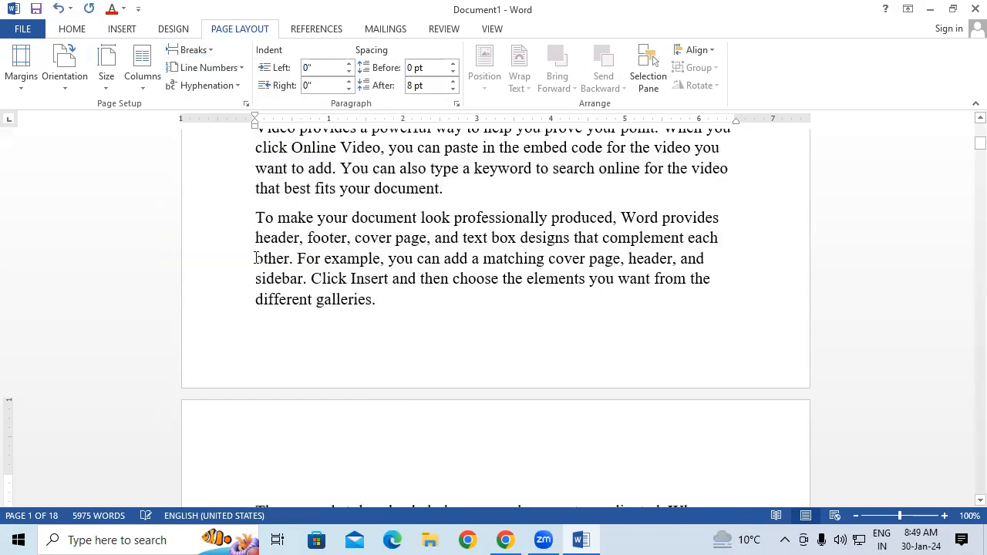
Apply line numbering that restarts in each section to the entire text and check the numbers on both sides of the section break.
scroll(286, 461, down, 2)
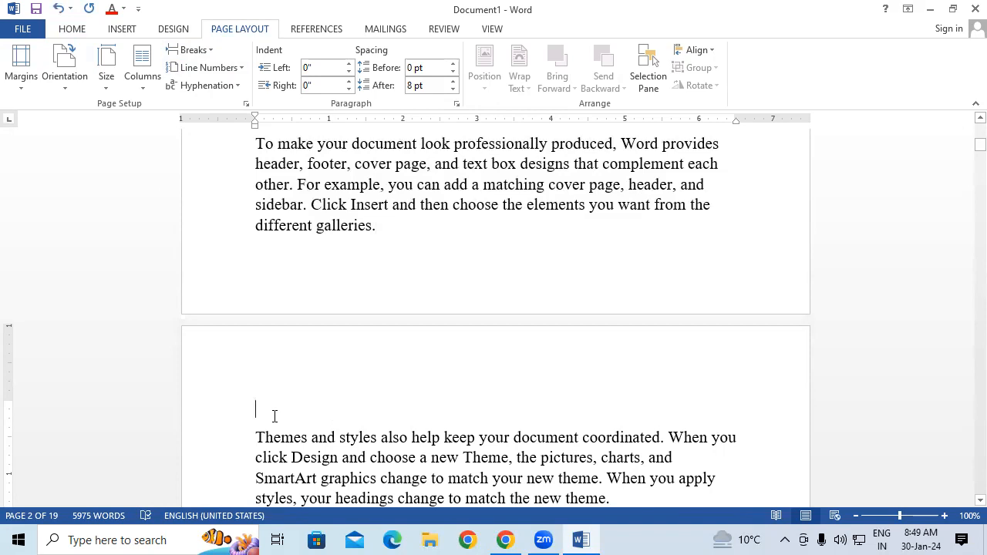
key(ctrl+a)
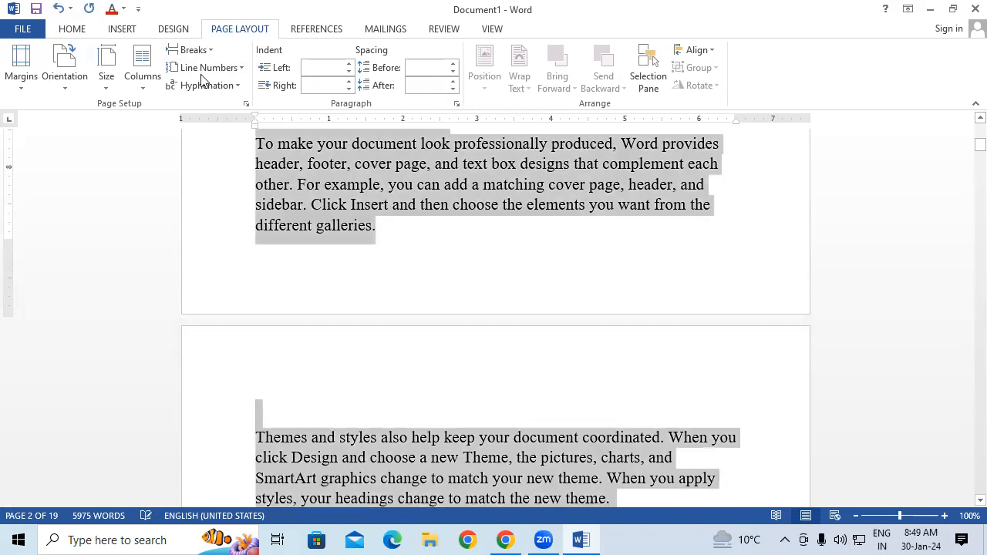
click(202, 69)
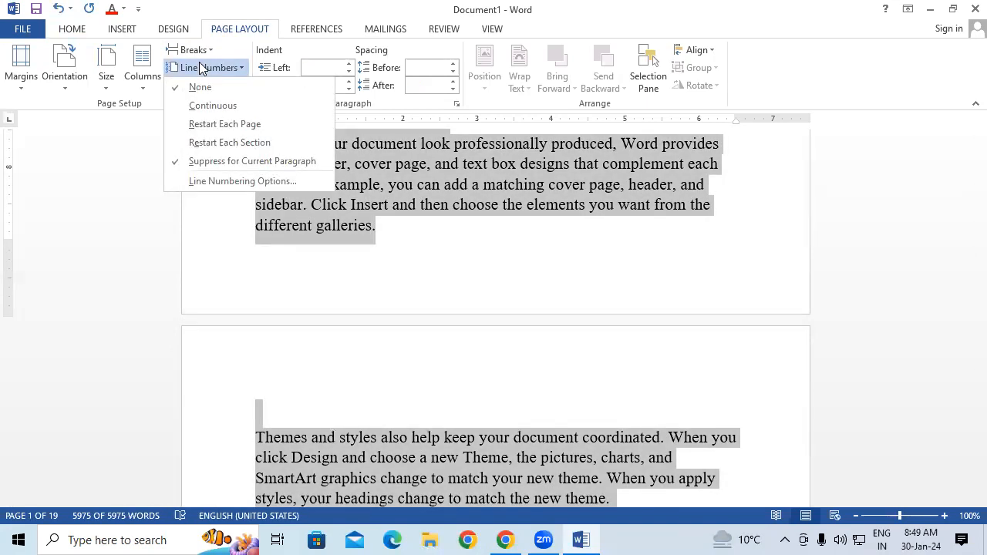
click(204, 143)
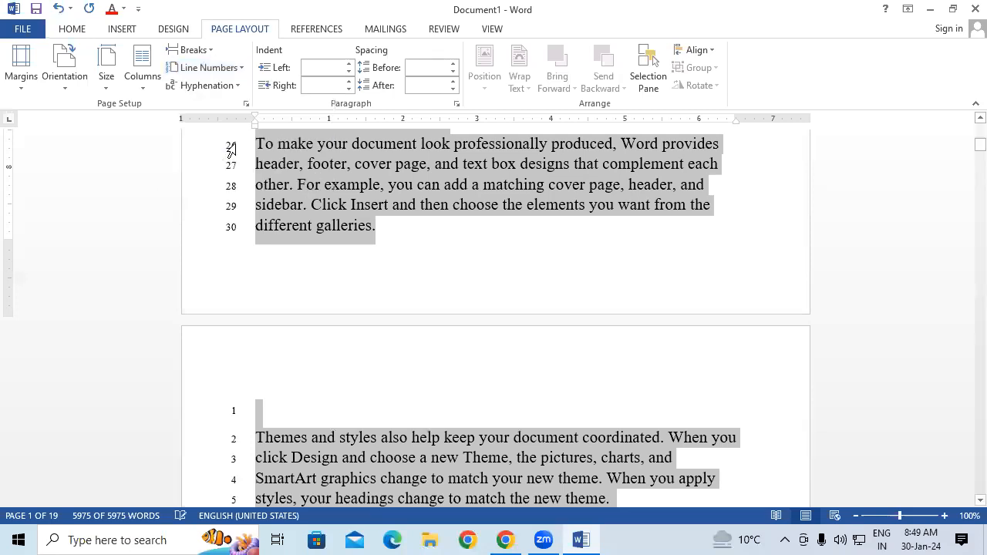
click(298, 254)
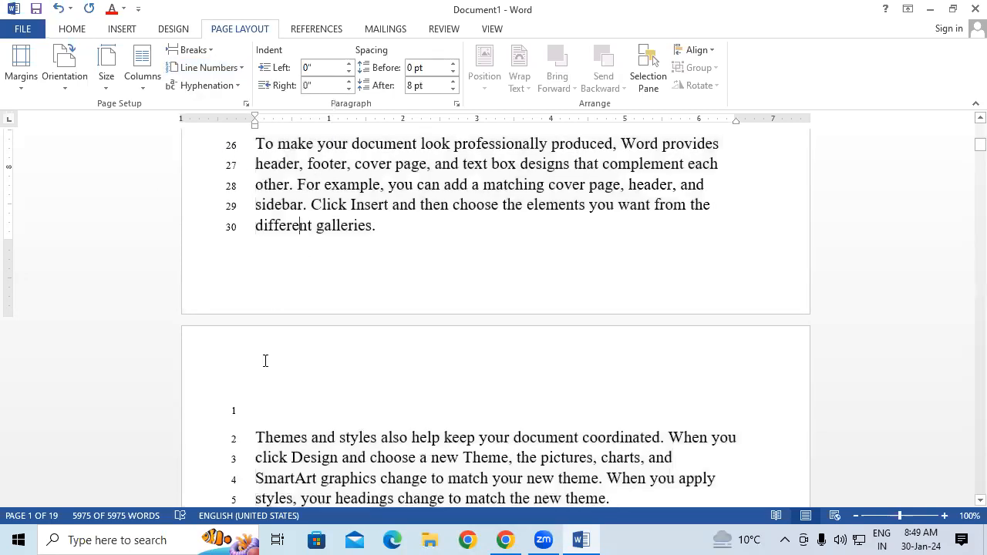
drag(256, 225, 375, 226)
drag(262, 437, 321, 434)
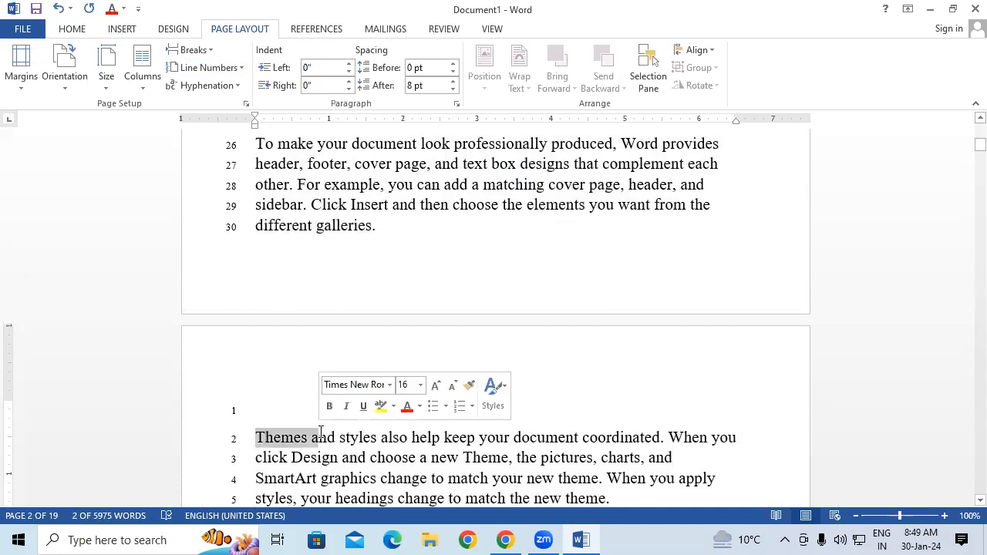
click(232, 432)
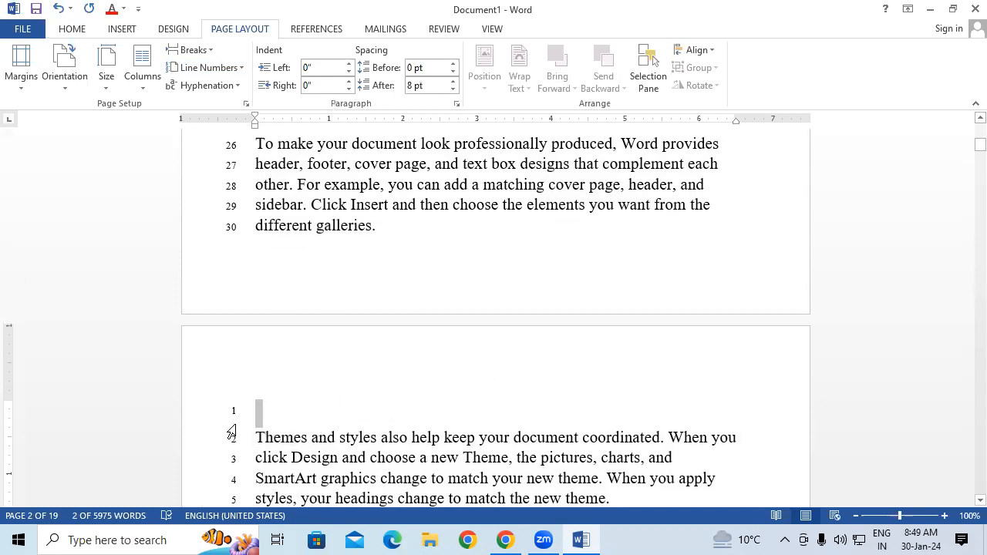
Delete the characters "ies." from "different galleries." at the end of the first page, starting back from the second page's blank line.
click(263, 431)
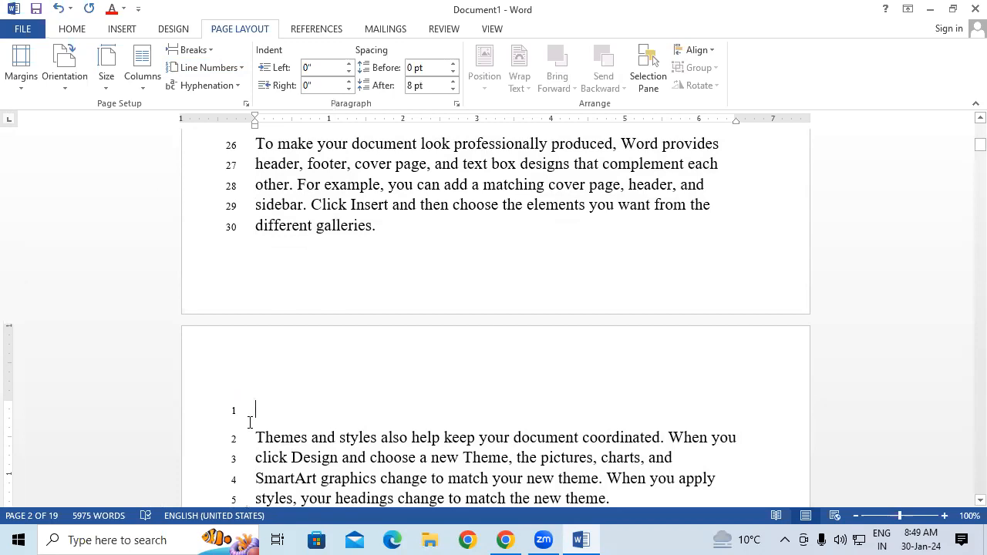
key(Left)
key(BackSpace)
key(BackSpace)
key(BackSpace)
key(BackSpace)
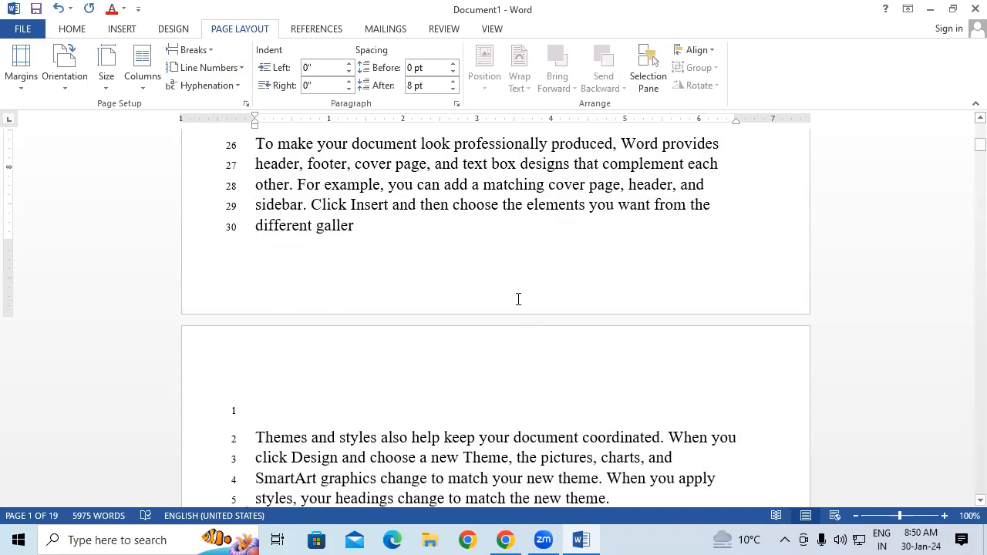
Insert a Next Page section break at the end of the second page, after "click it and a button".
scroll(511, 287, up, 2)
scroll(510, 288, down, 3)
scroll(509, 288, down, 5)
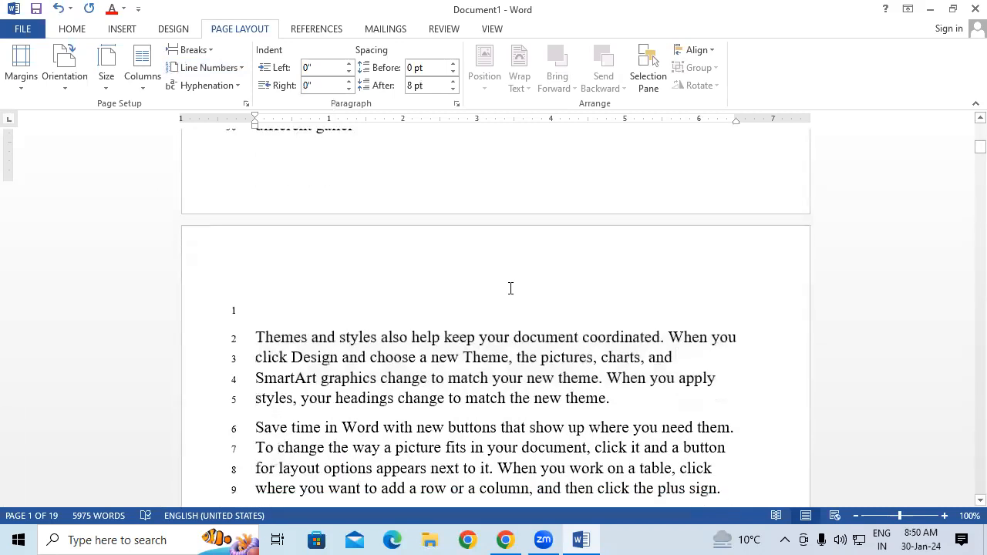
scroll(510, 287, down, 5)
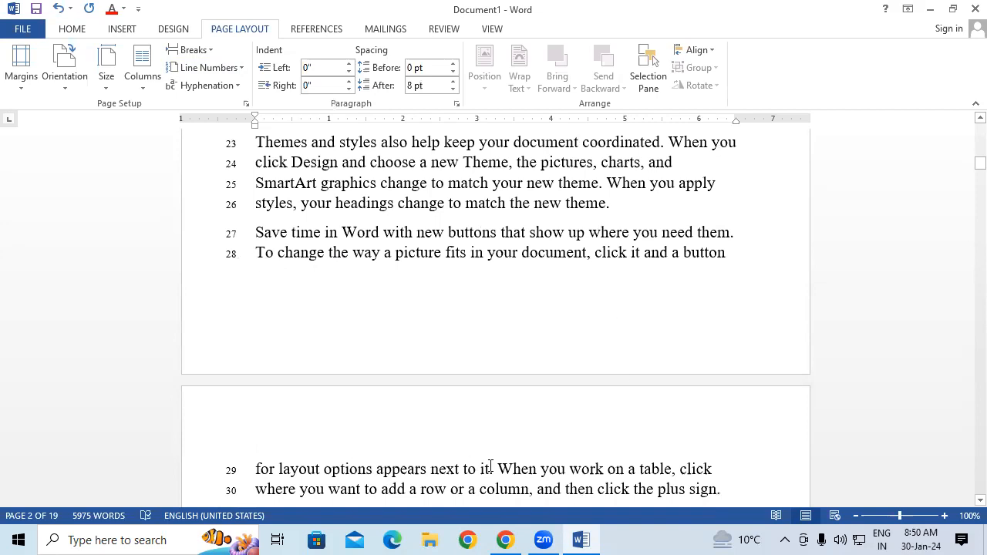
click(738, 261)
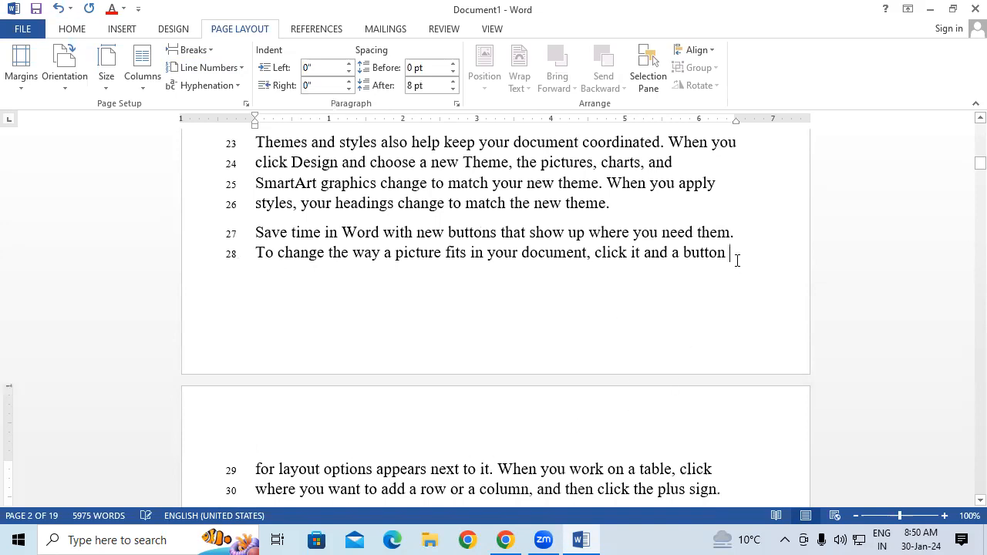
click(208, 51)
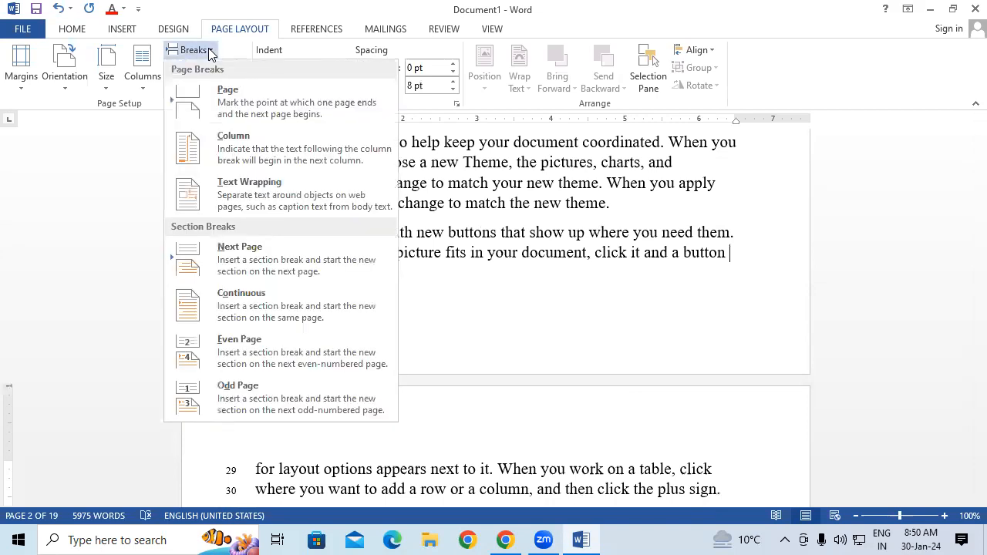
click(245, 248)
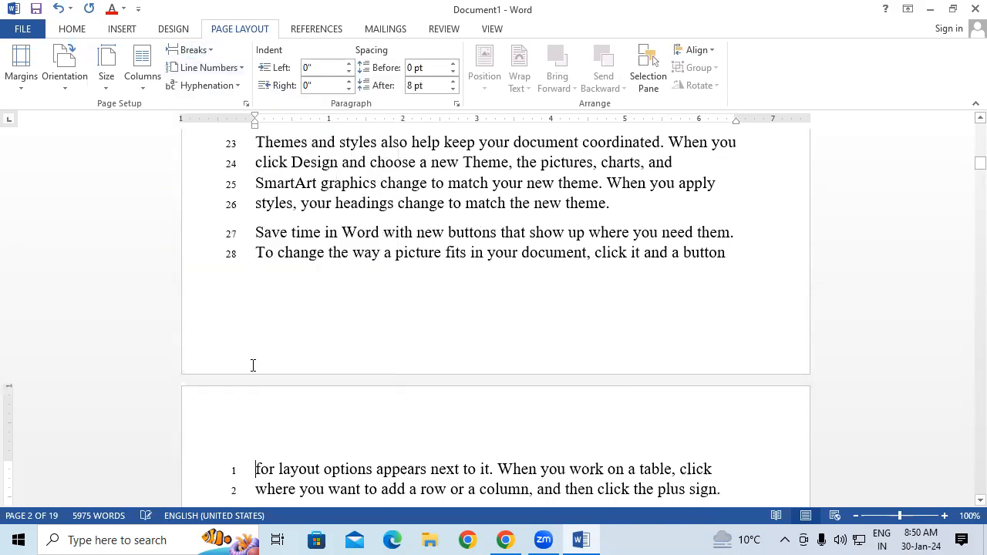
Format the "Themes and styles also help" paragraph on the third page as red, bold text at size 18.
scroll(278, 440, down, 2)
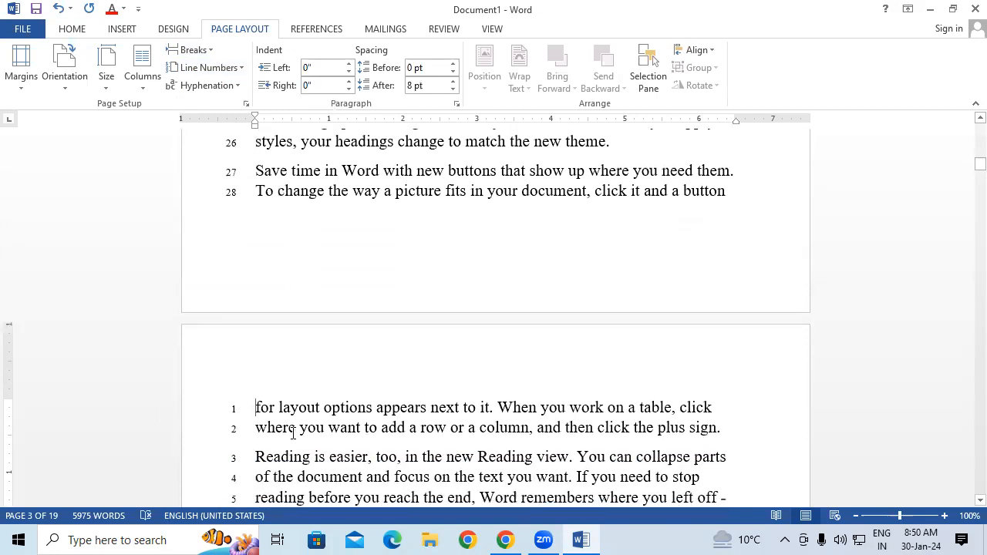
scroll(293, 432, down, 9)
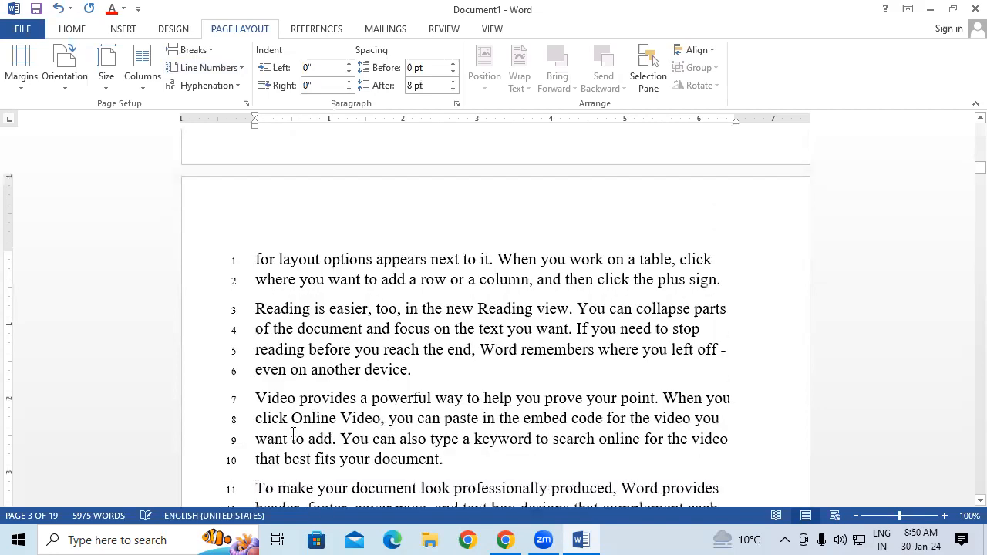
scroll(292, 432, down, 5)
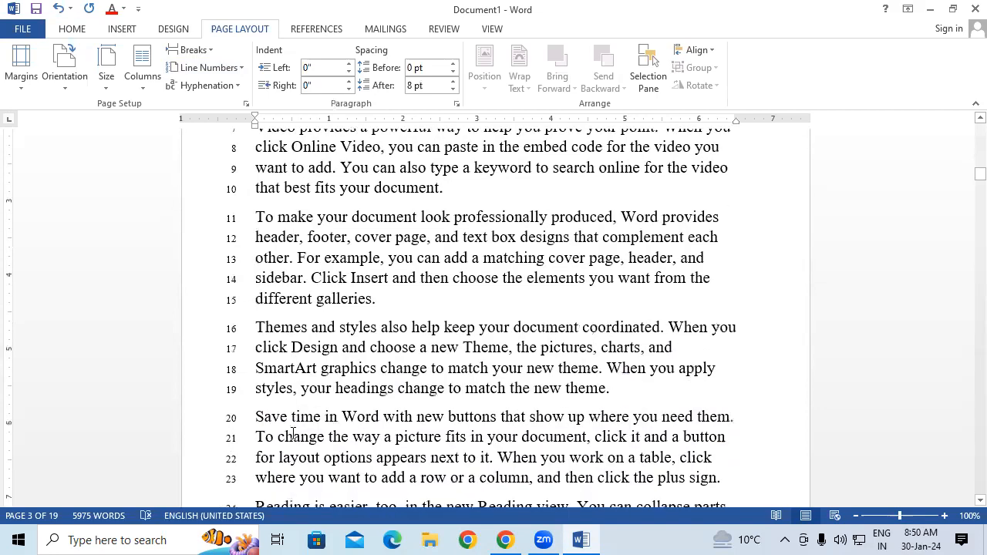
scroll(292, 433, down, 2)
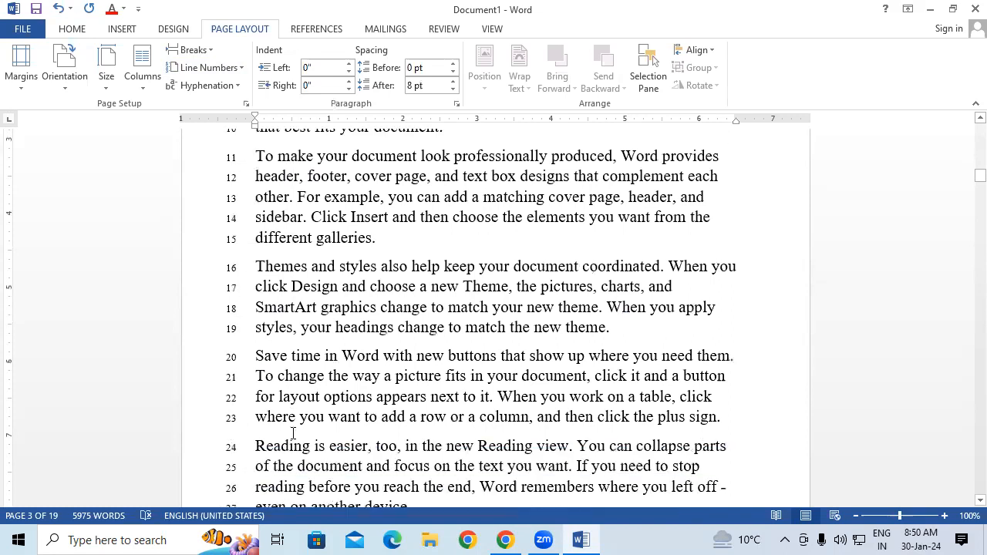
drag(253, 256, 614, 325)
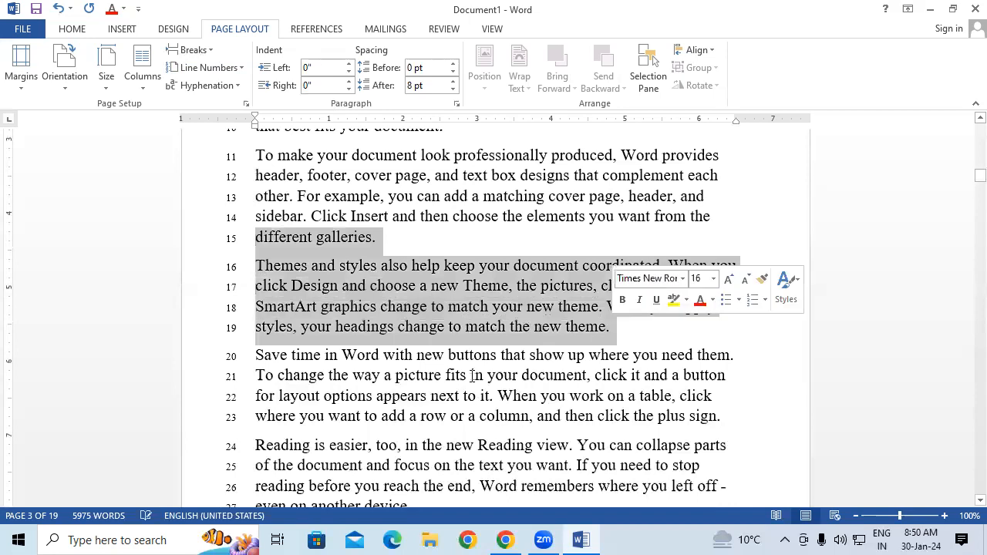
click(427, 395)
click(256, 265)
drag(260, 270, 632, 319)
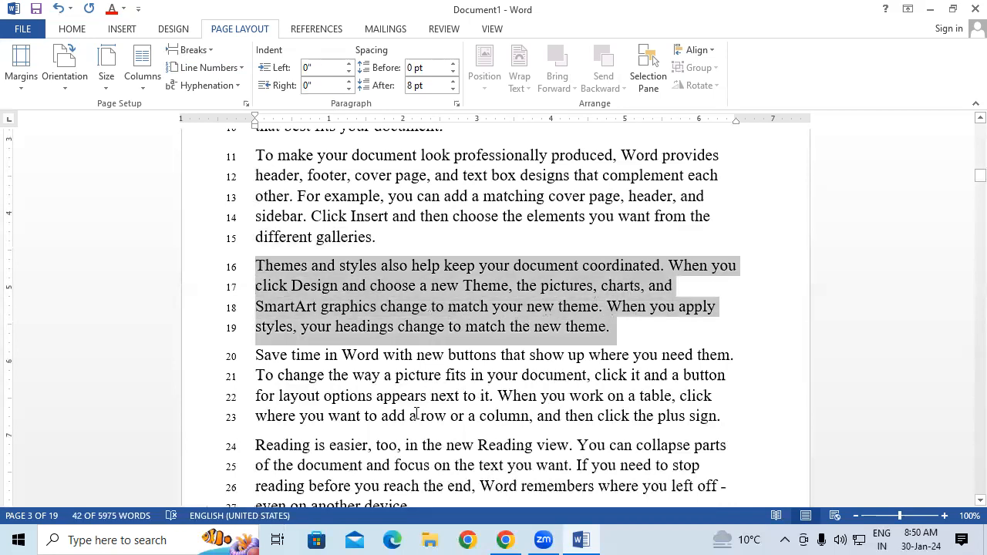
click(73, 28)
click(302, 80)
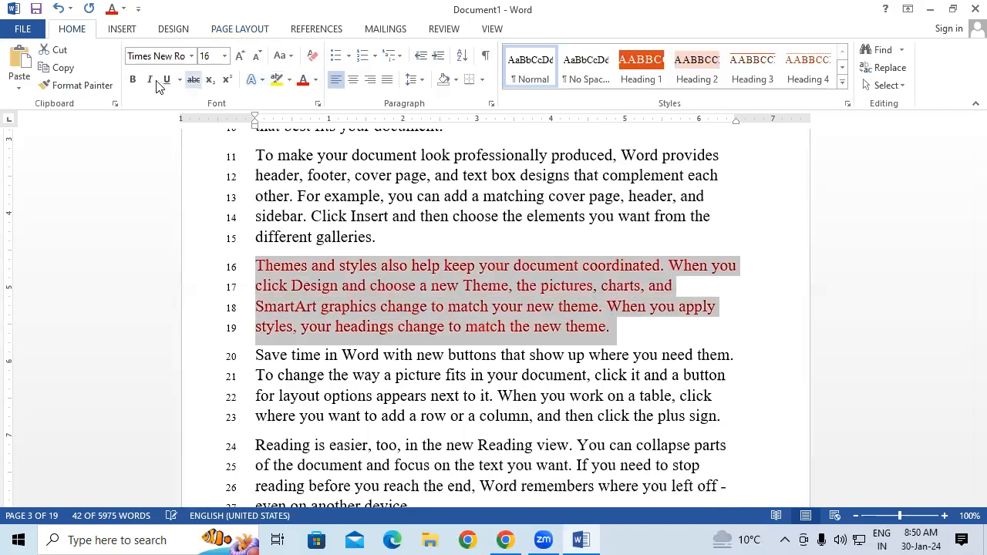
click(132, 80)
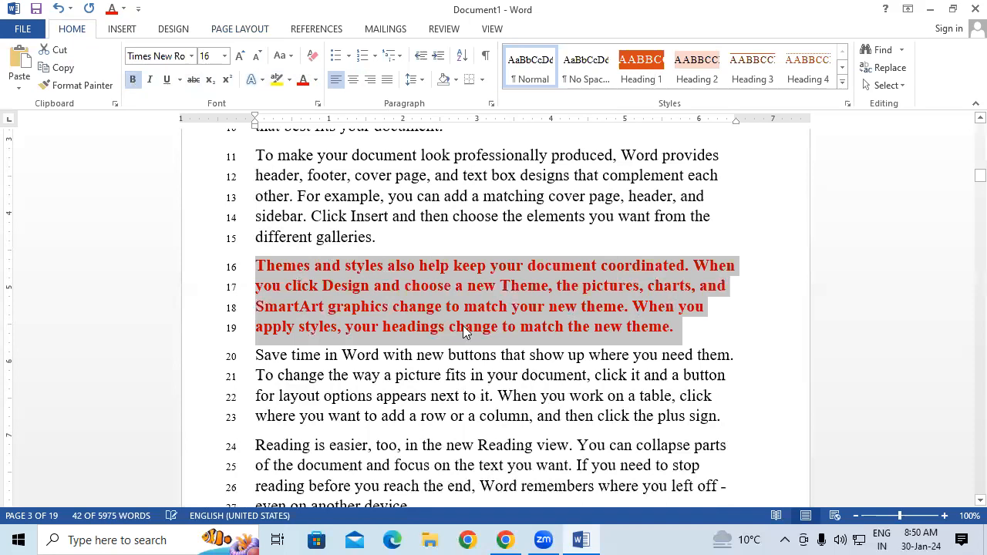
click(240, 56)
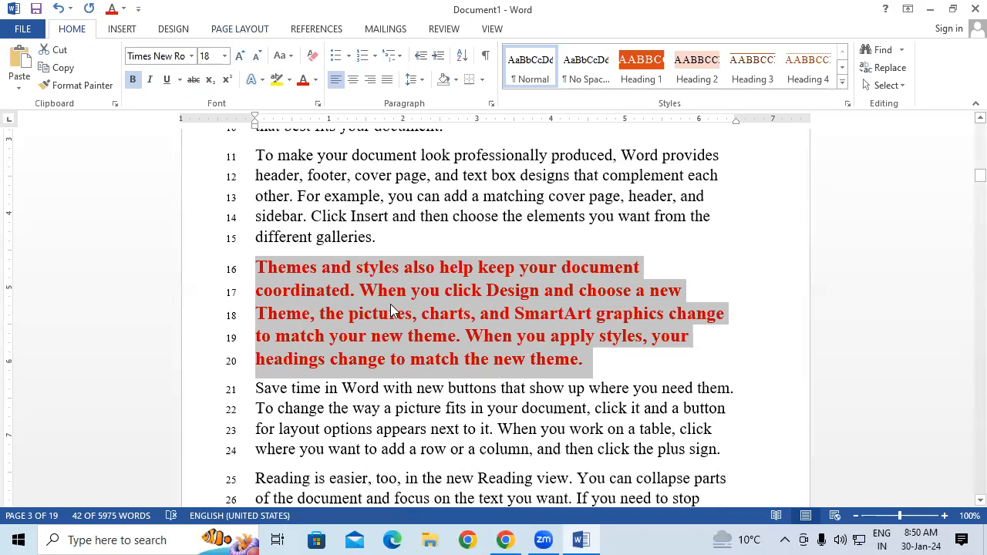
Suppress the line numbers for the red "Themes and styles" paragraph on the third page.
click(226, 33)
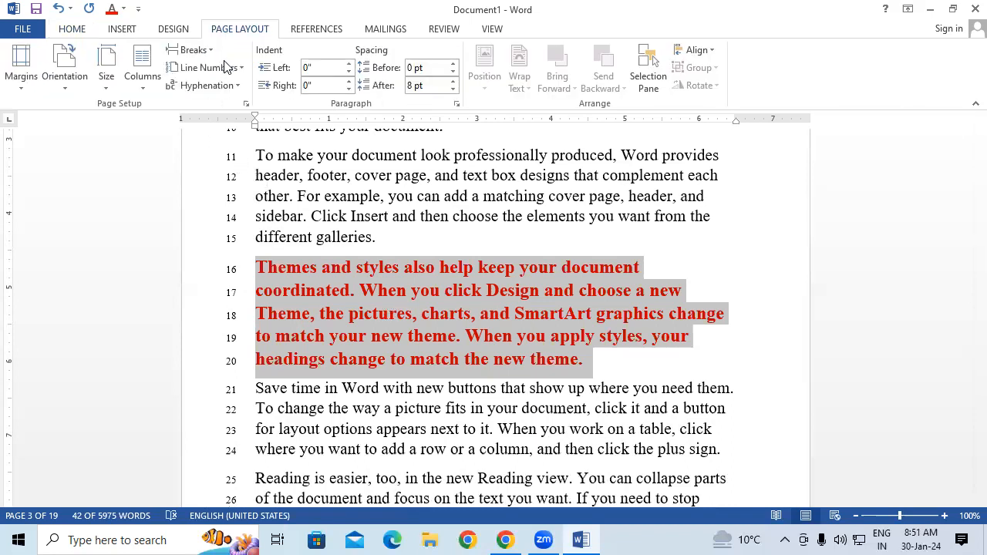
click(225, 68)
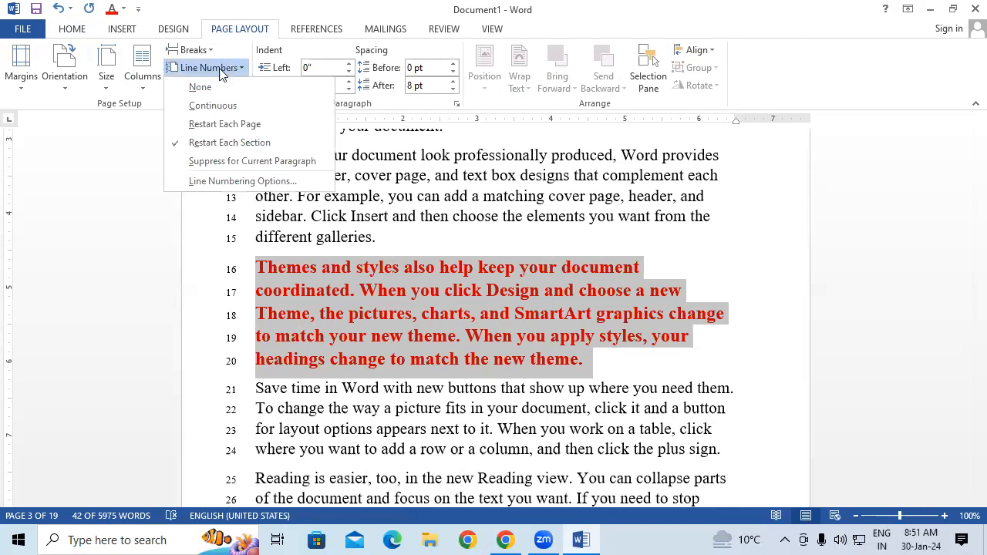
click(222, 164)
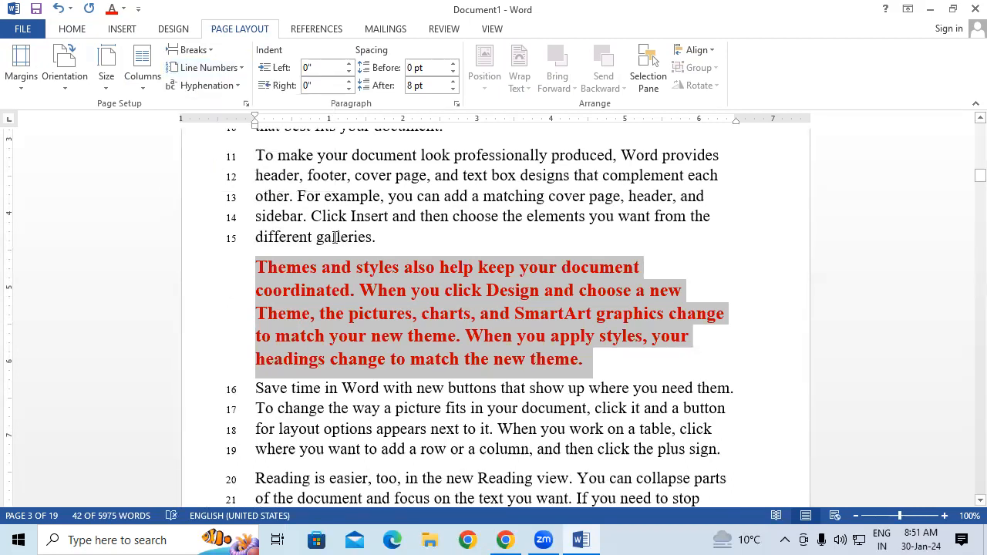
click(462, 412)
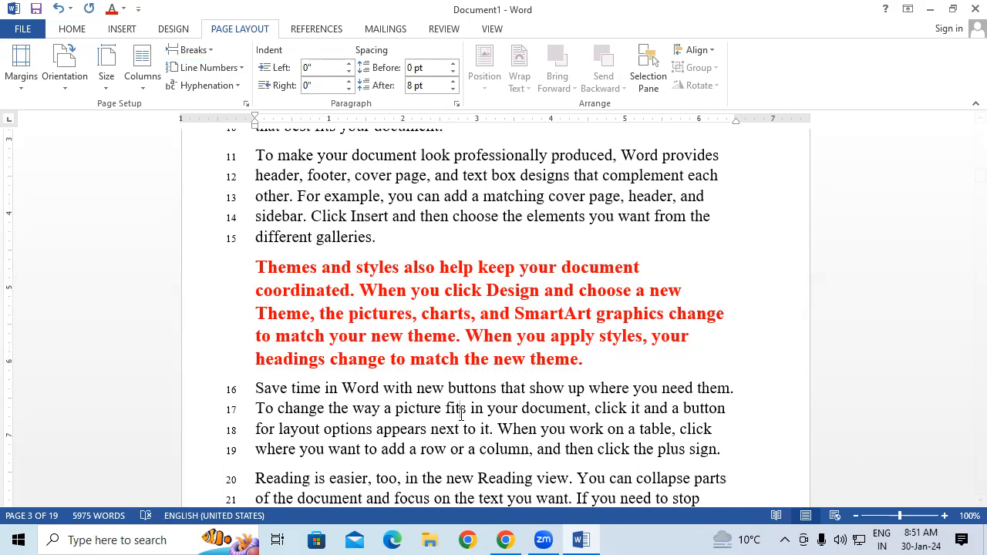
Restore the line numbers of the red paragraph and suppress them again.
drag(258, 265, 587, 361)
click(217, 69)
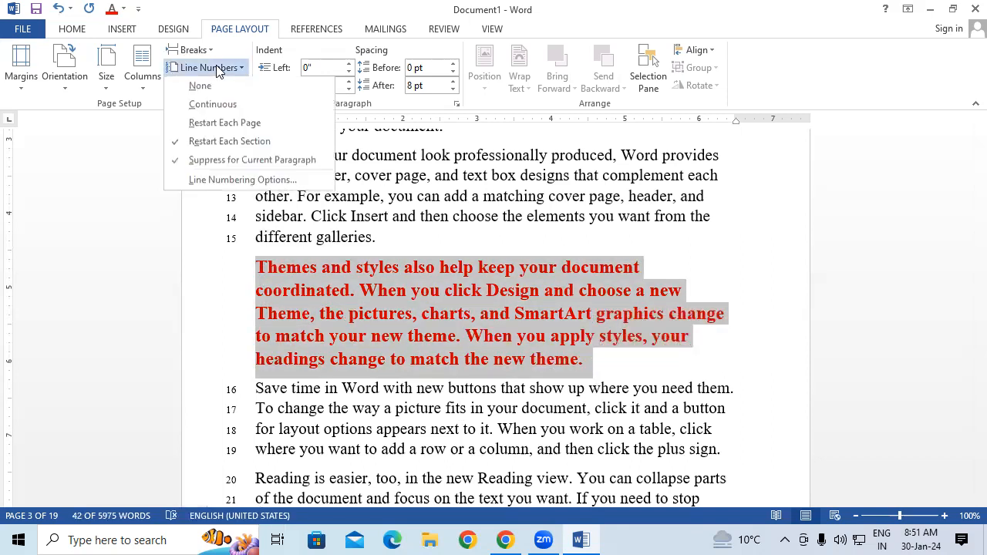
click(268, 161)
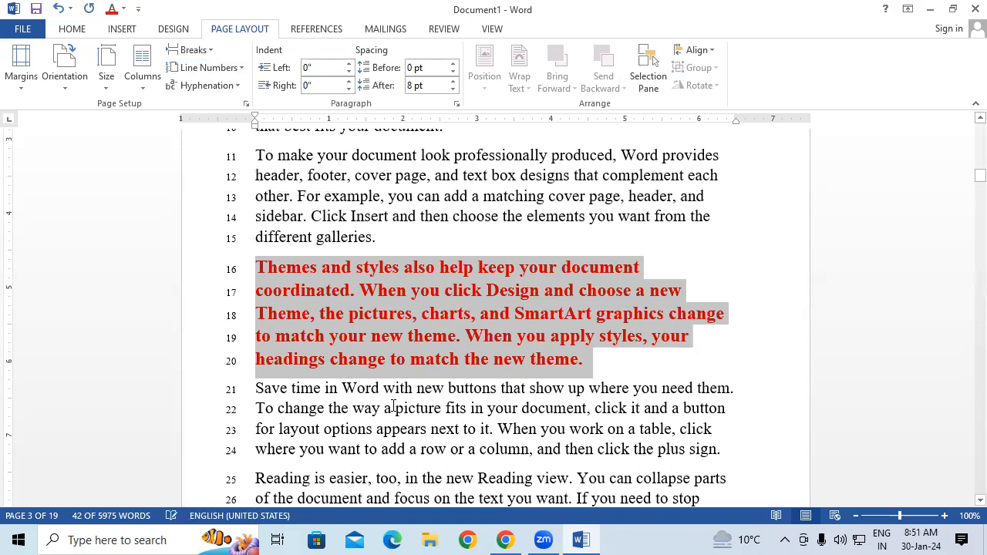
click(210, 68)
click(222, 161)
Format the last paragraph on the third page, starting "Reading is easier", as green, bold text at size 18.
scroll(437, 316, down, 4)
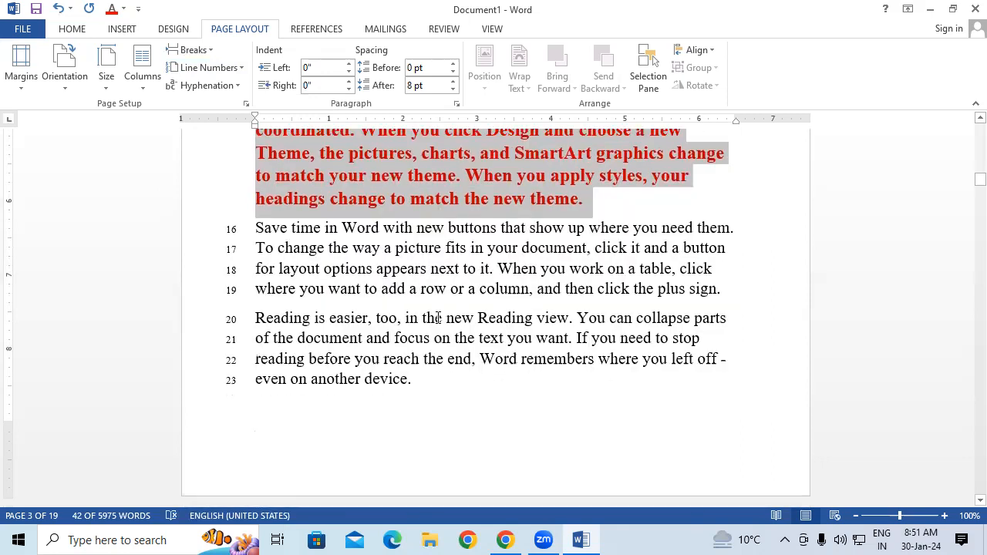
drag(256, 244, 421, 312)
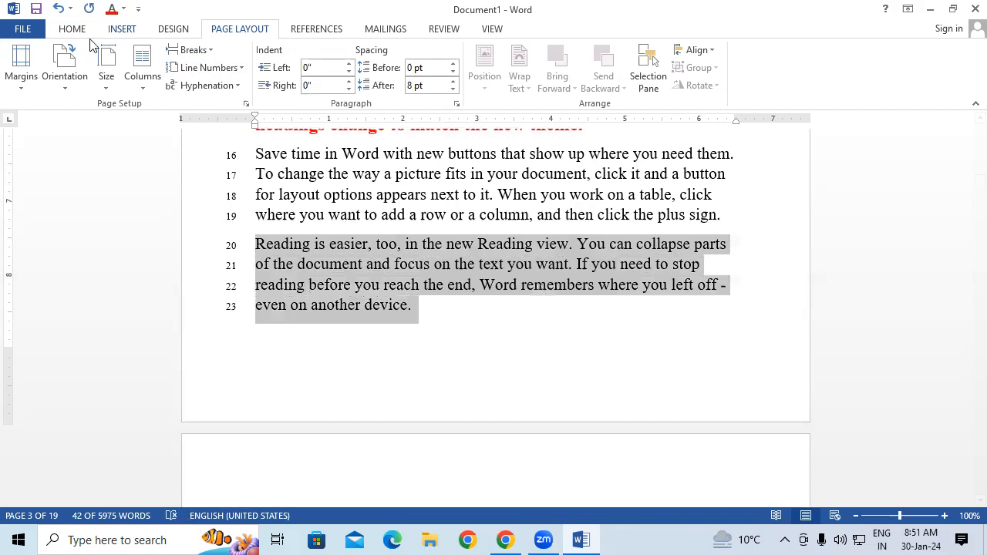
click(64, 37)
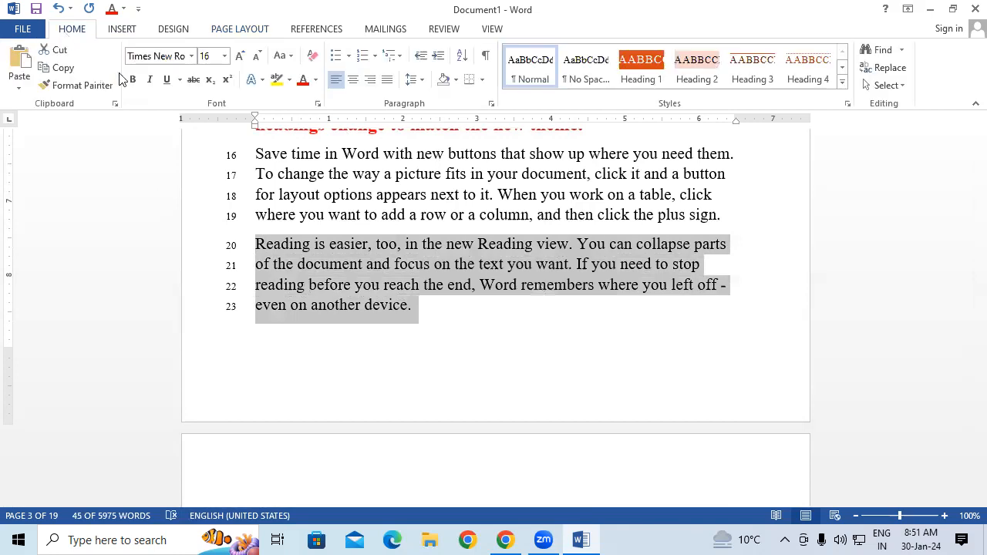
click(316, 79)
click(367, 219)
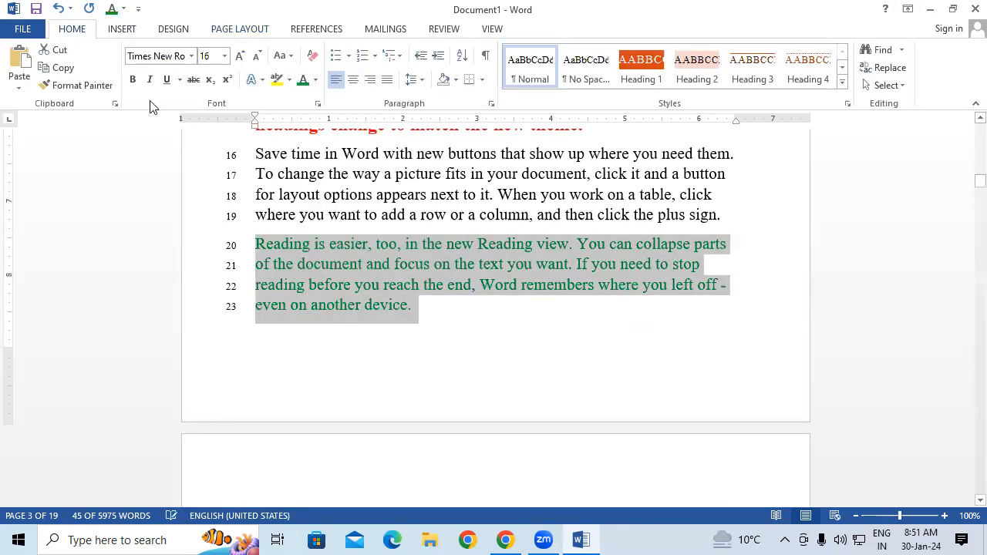
click(132, 80)
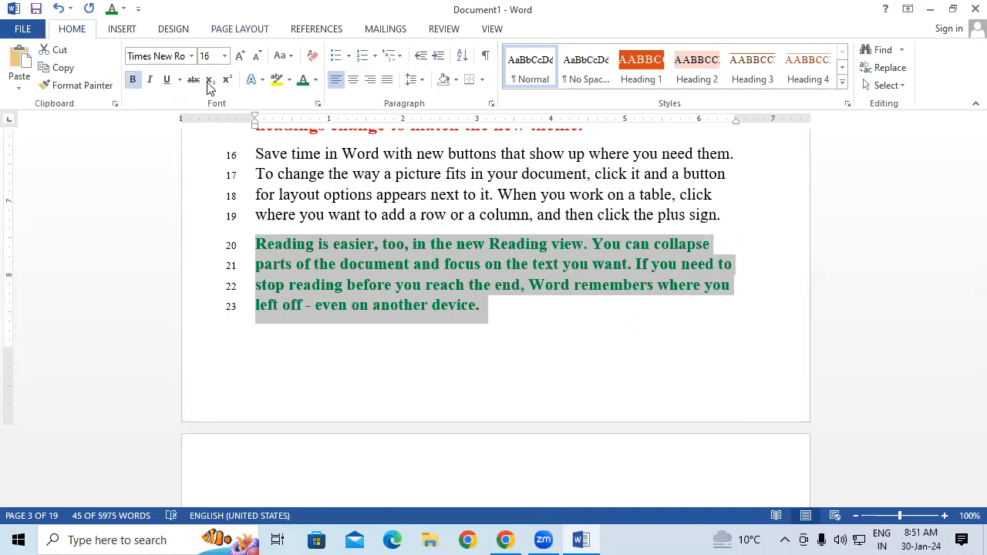
click(240, 56)
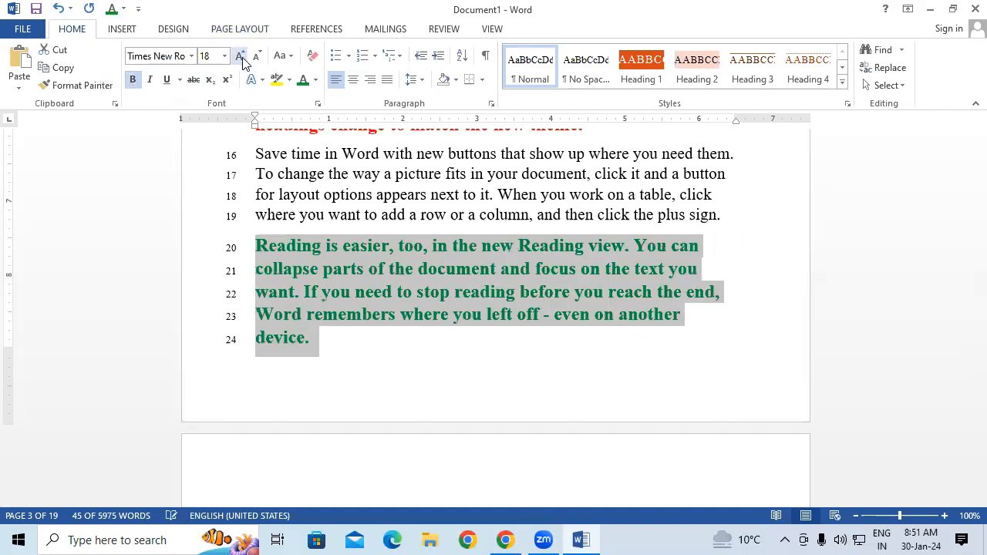
Suppress the line numbers for the green "Reading is easier" paragraph at the end of the third page.
click(259, 30)
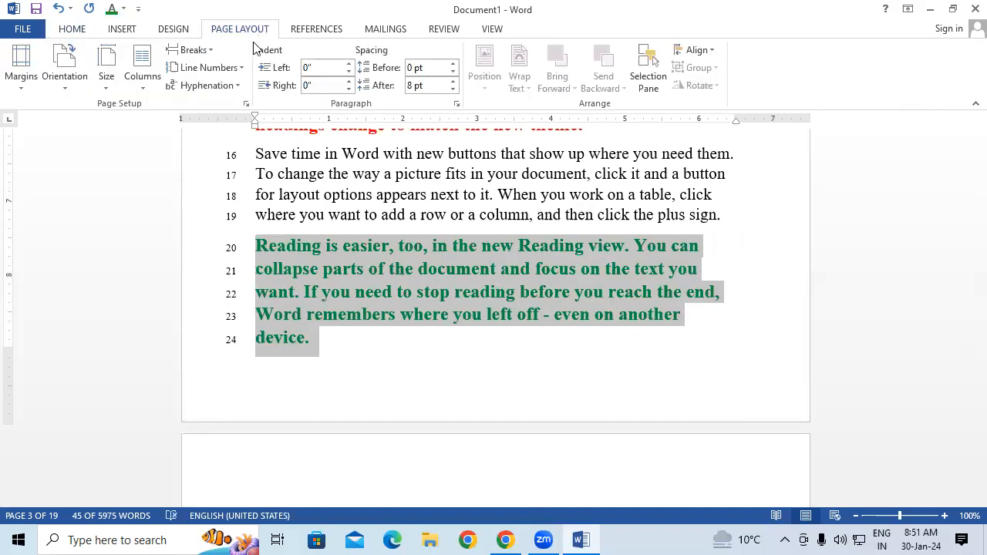
click(238, 68)
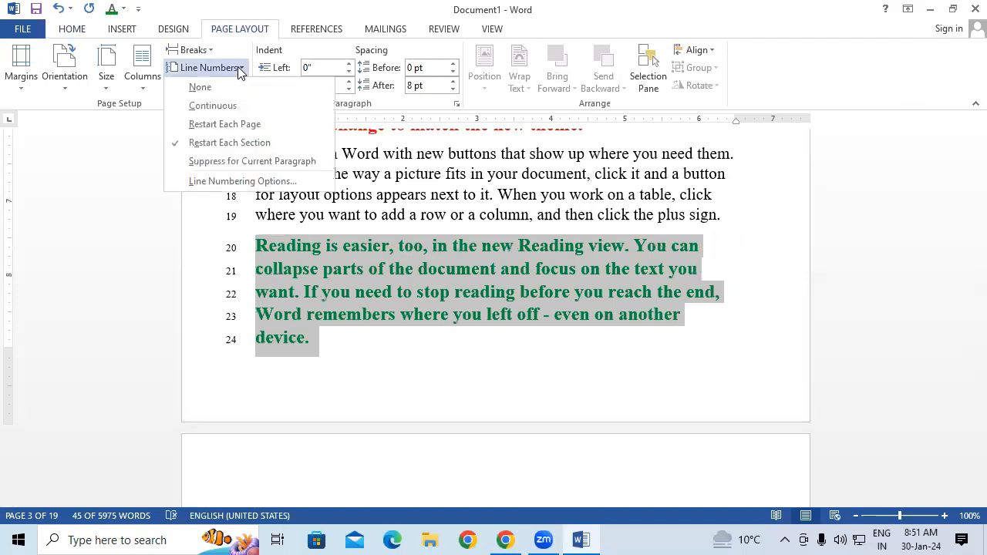
click(252, 163)
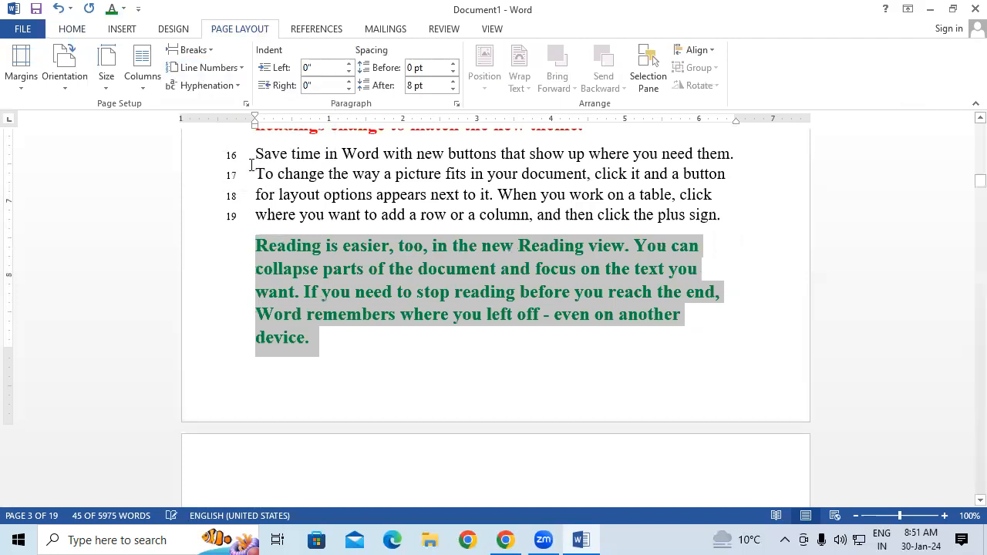
click(567, 197)
scroll(568, 197, up, 3)
scroll(567, 197, up, 4)
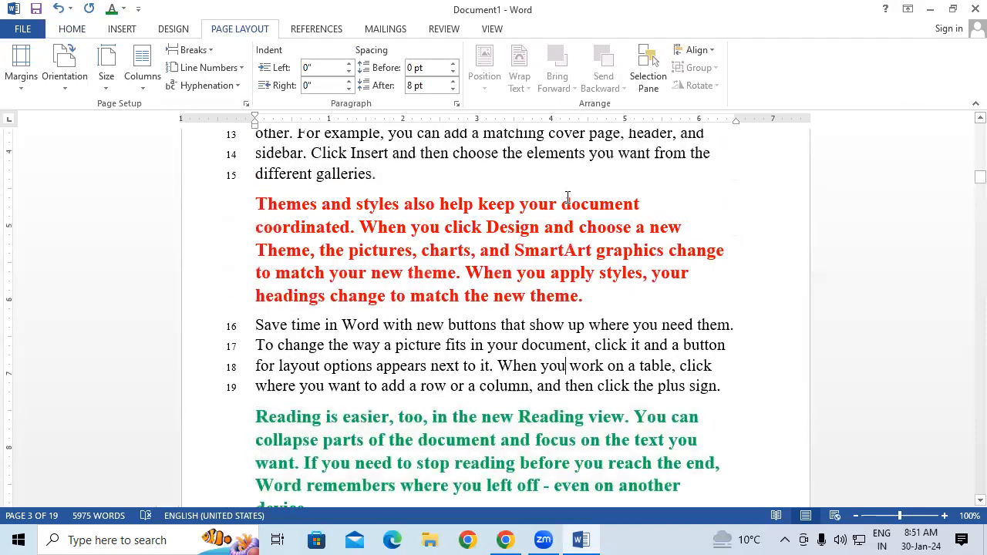
scroll(568, 197, up, 1)
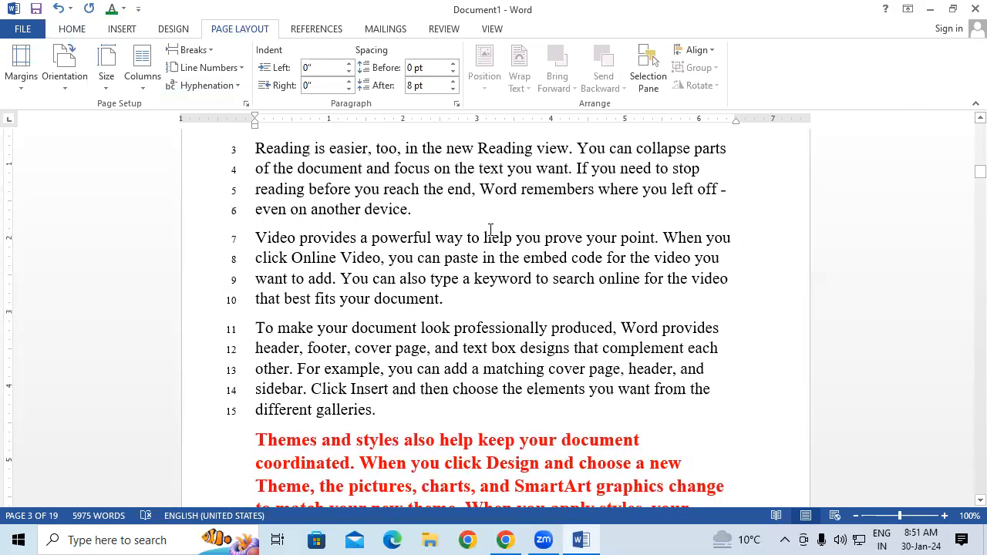
scroll(491, 230, up, 1)
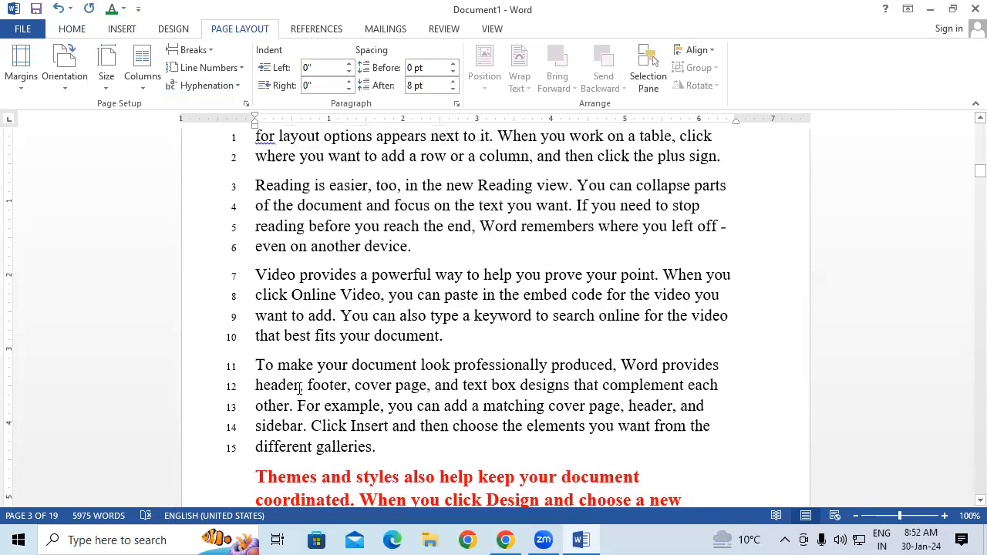
Select the entire document and turn on automatic hyphenation.
key(ctrl+a)
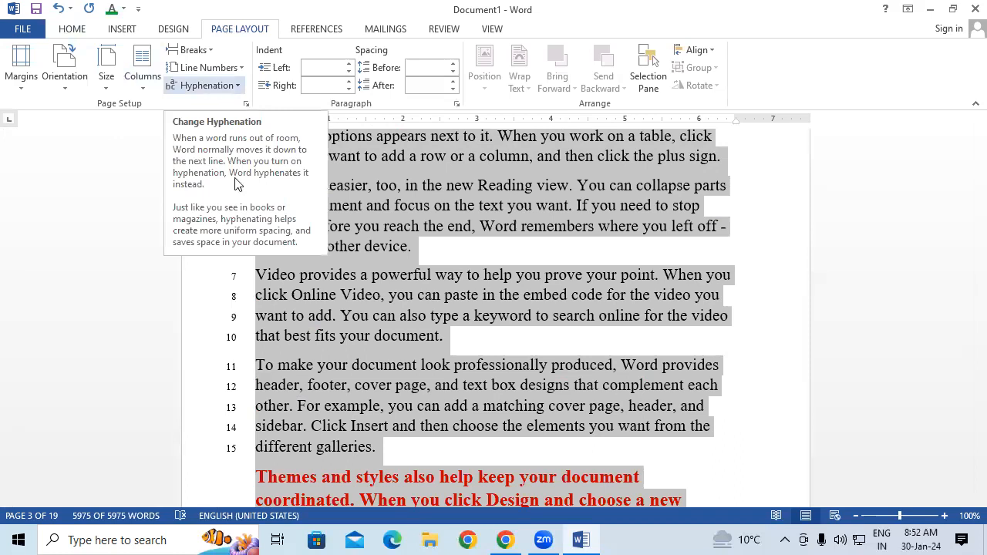
click(228, 86)
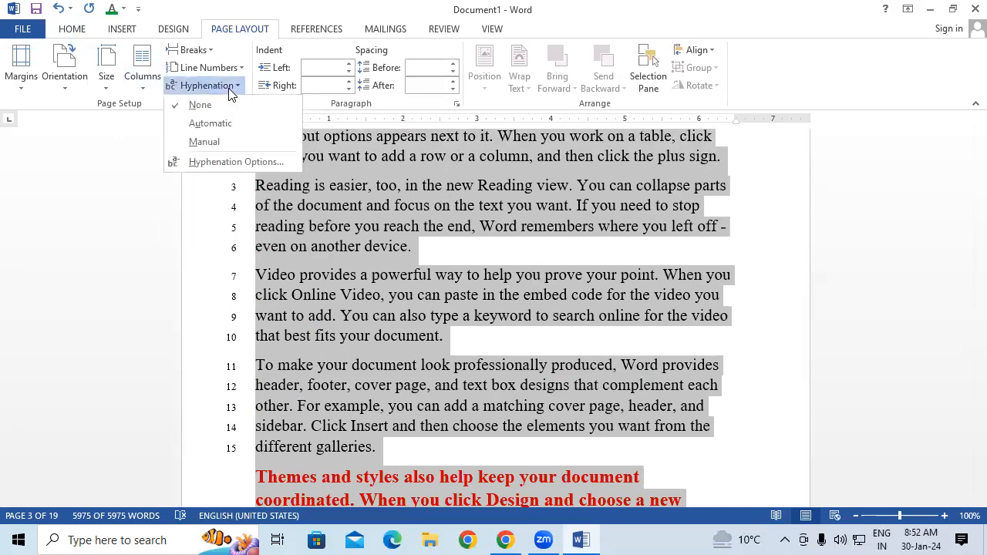
click(209, 123)
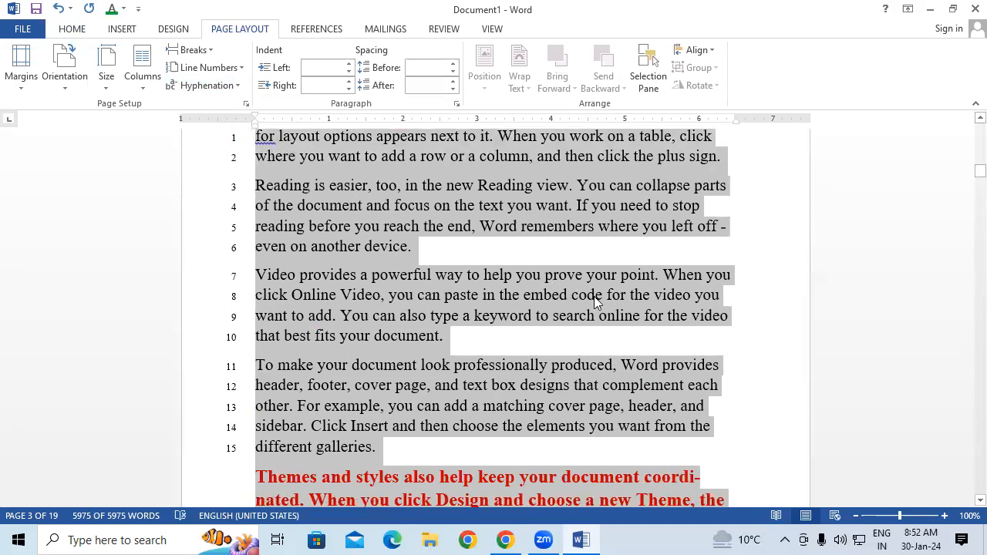
scroll(594, 296, down, 3)
click(707, 363)
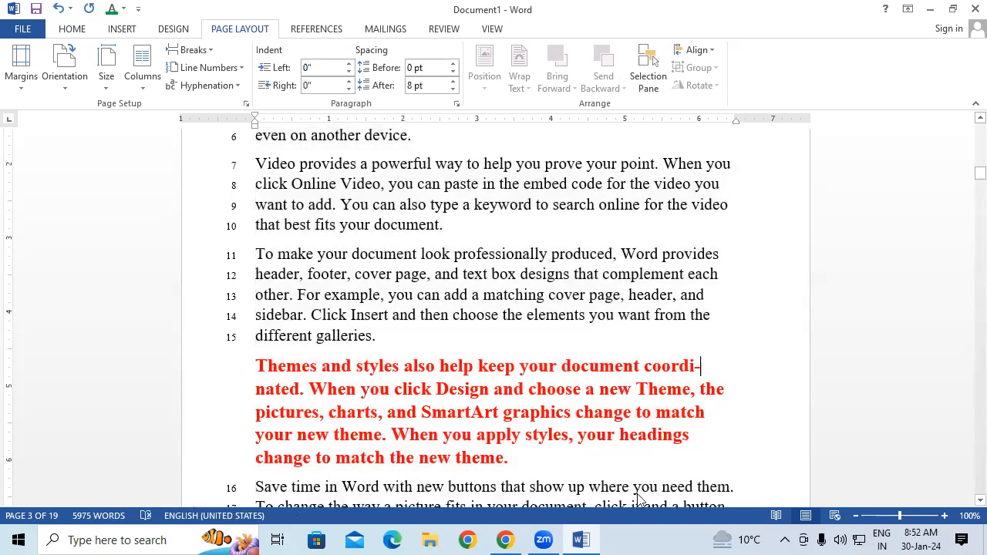
Enlarge the font size of all the document's text by several points.
key(ctrl+a)
key(ctrl+bracketright)
key(ctrl+bracketright)
key(ctrl+bracketright)
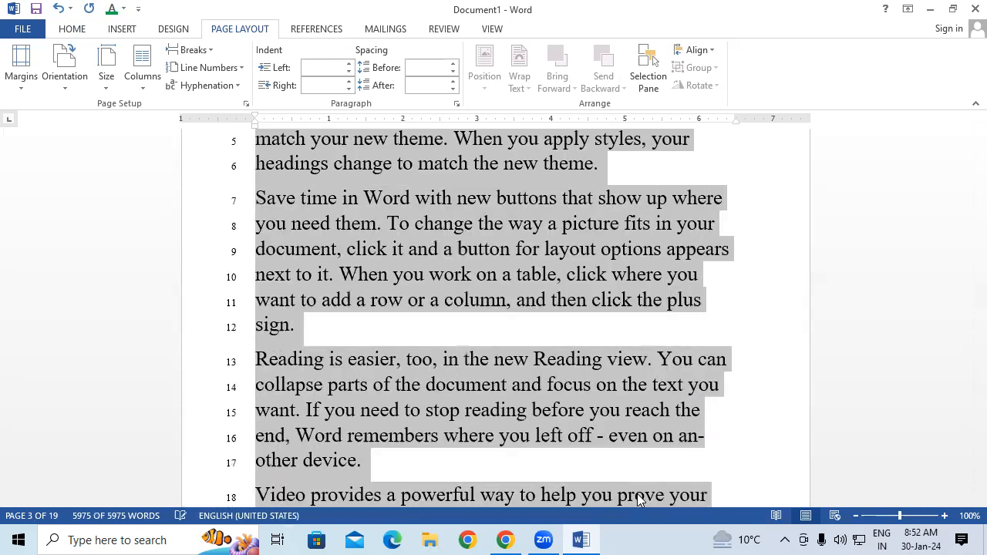
click(657, 416)
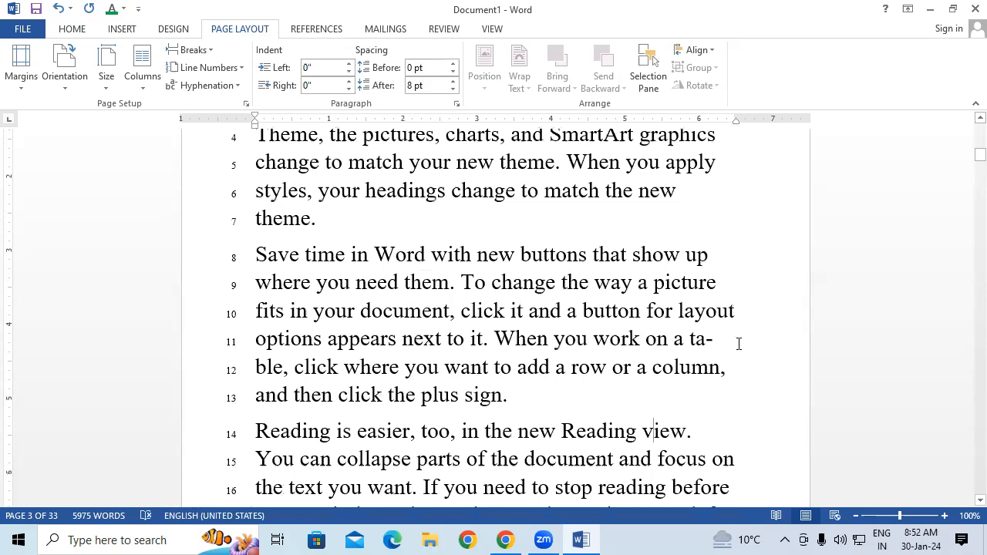
Examine the hyphenated words at the line ends on the third and fourth pages.
click(729, 342)
scroll(729, 342, down, 2)
scroll(728, 342, down, 5)
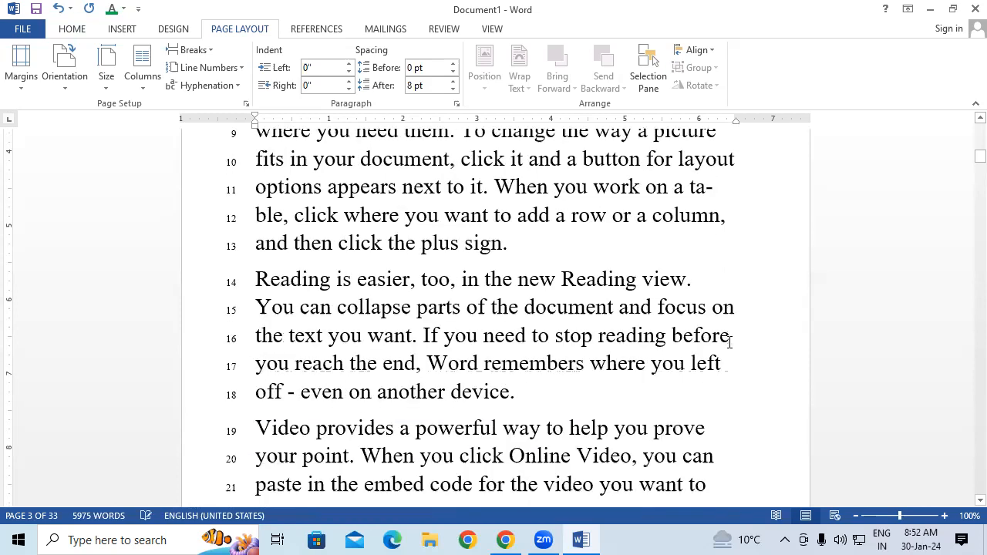
scroll(728, 342, down, 1)
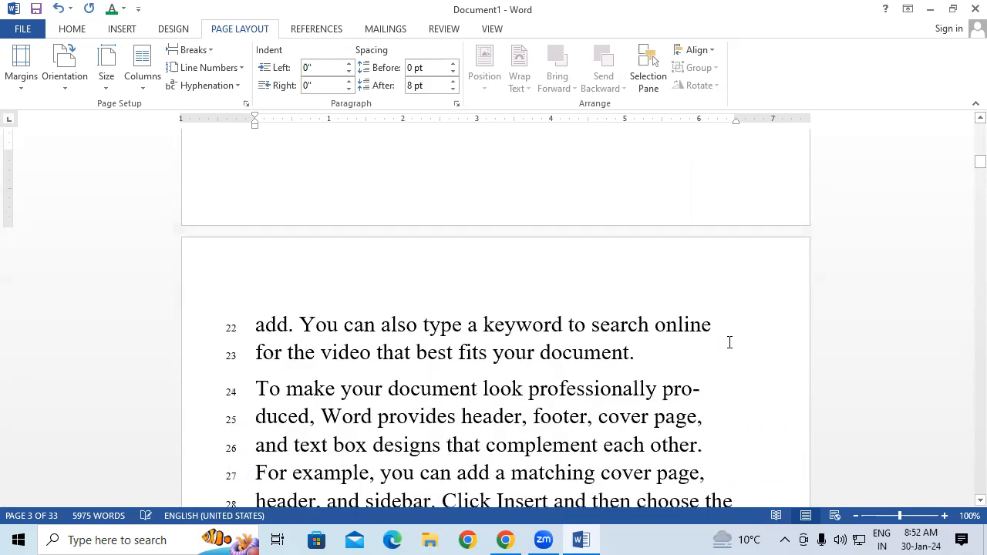
click(724, 388)
scroll(723, 388, down, 3)
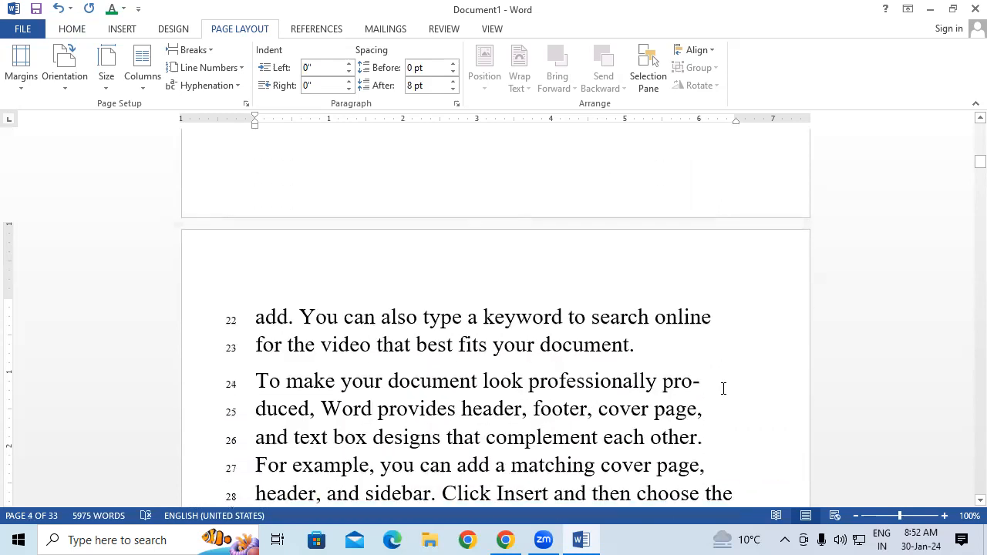
click(743, 355)
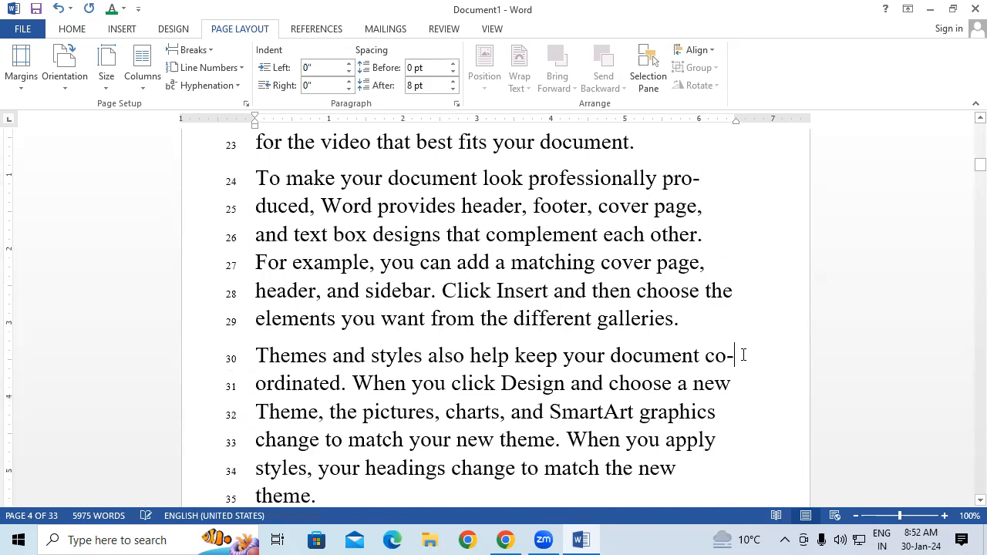
scroll(743, 355, down, 2)
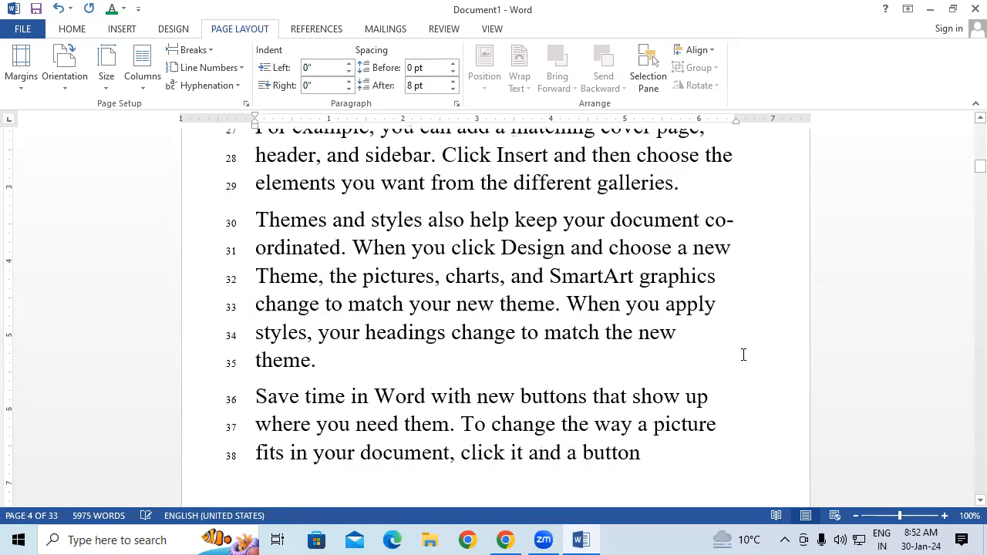
scroll(742, 355, up, 1)
click(736, 239)
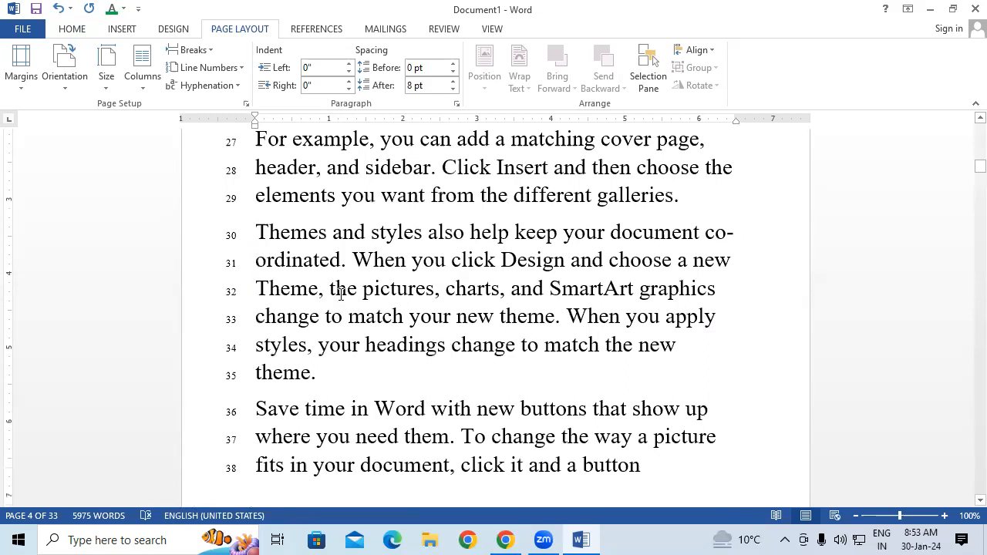
scroll(340, 295, down, 5)
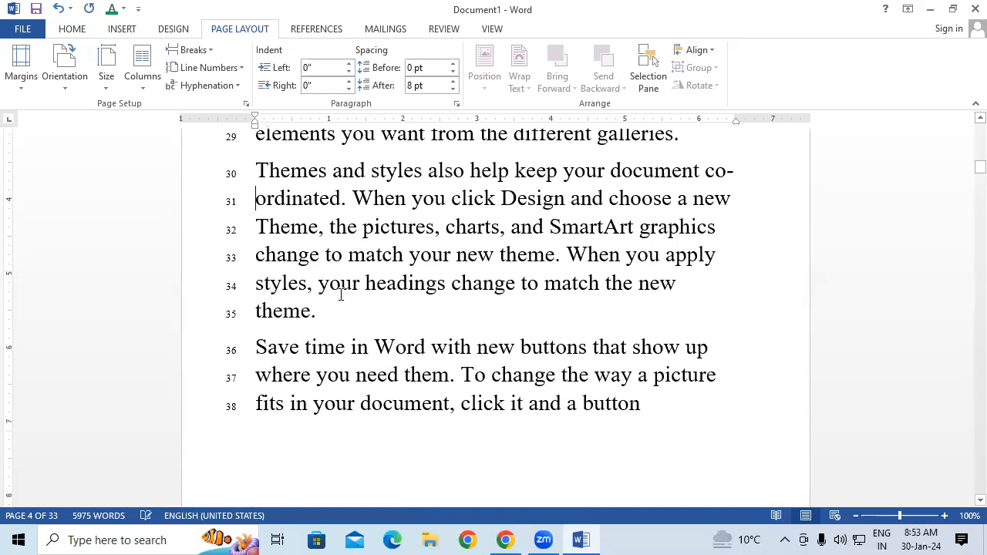
scroll(340, 294, down, 3)
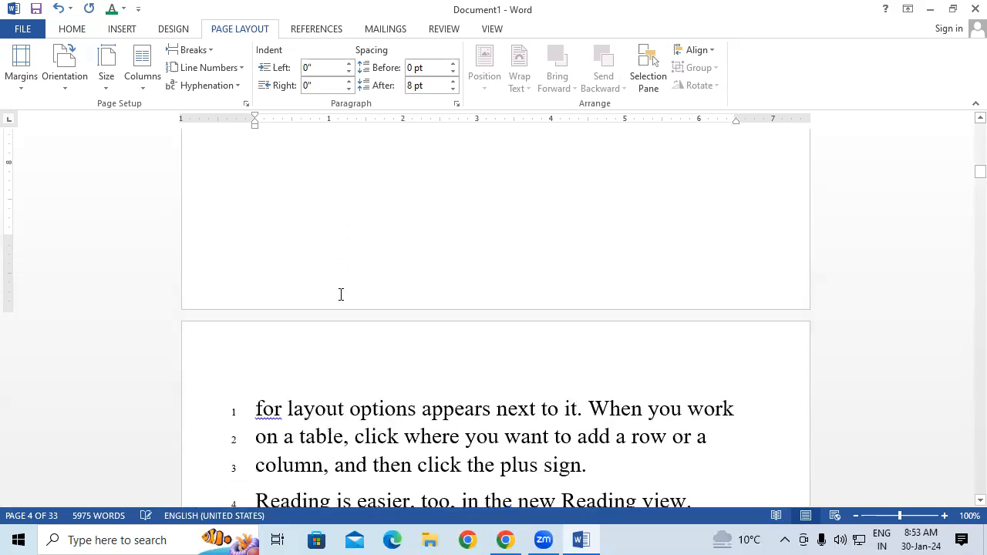
Set the left indent of the "Themes and styles" paragraph on the fourth page to 0.9".
click(347, 64)
click(348, 64)
click(347, 64)
click(347, 65)
click(348, 65)
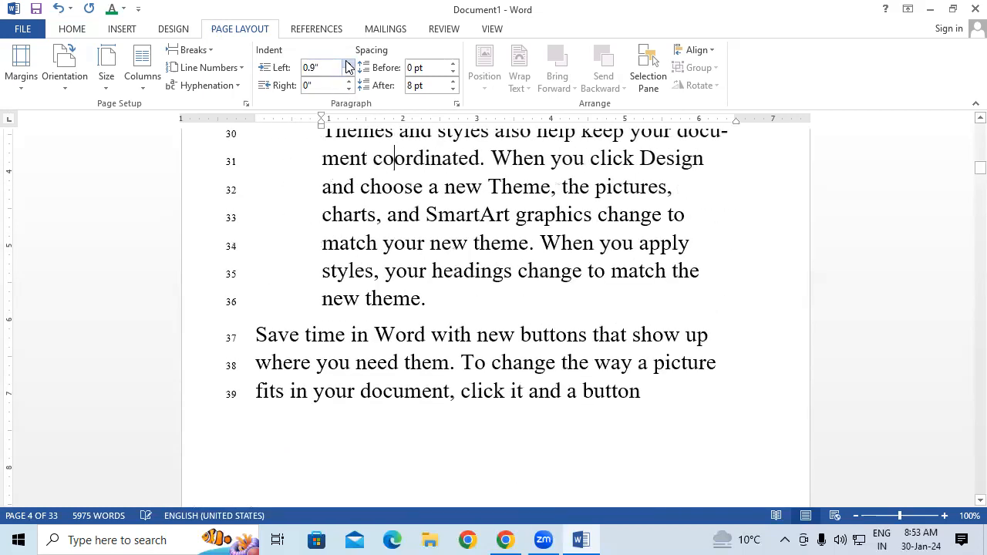
Reduce the left indent of the "Themes and styles" paragraph on the fourth page to -0.1".
click(348, 64)
click(348, 72)
click(349, 72)
click(348, 72)
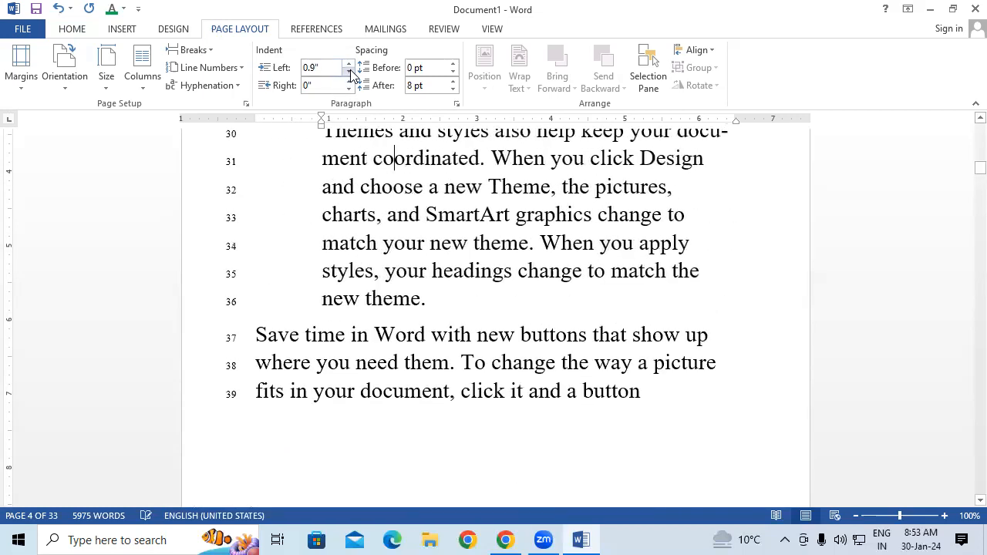
click(349, 72)
click(348, 73)
click(349, 73)
click(349, 73)
click(349, 73)
click(349, 72)
click(349, 73)
click(349, 73)
click(349, 72)
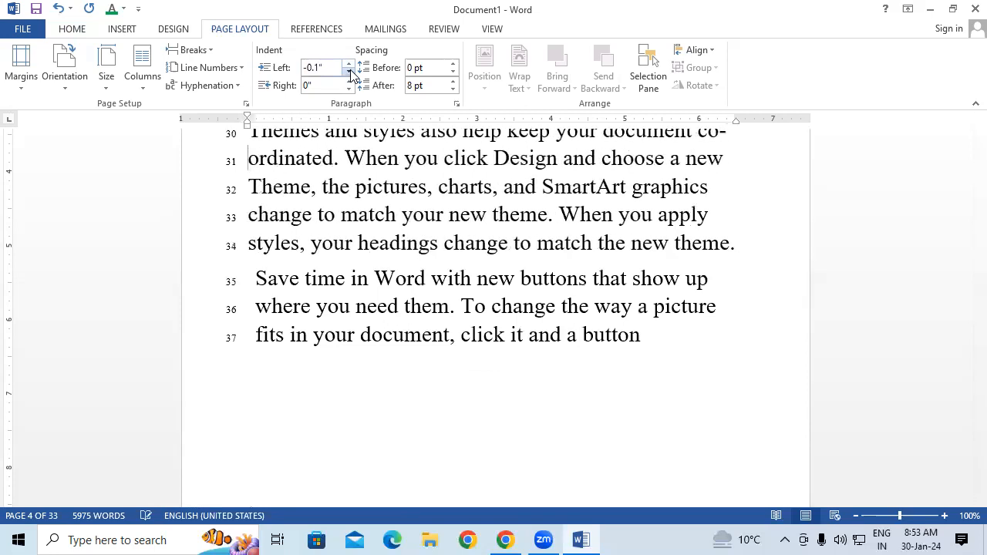
Set the right indent of the "Themes and styles" paragraph on the fourth page to 0.1".
click(349, 81)
click(349, 81)
click(348, 82)
click(348, 82)
click(349, 82)
click(348, 82)
click(350, 90)
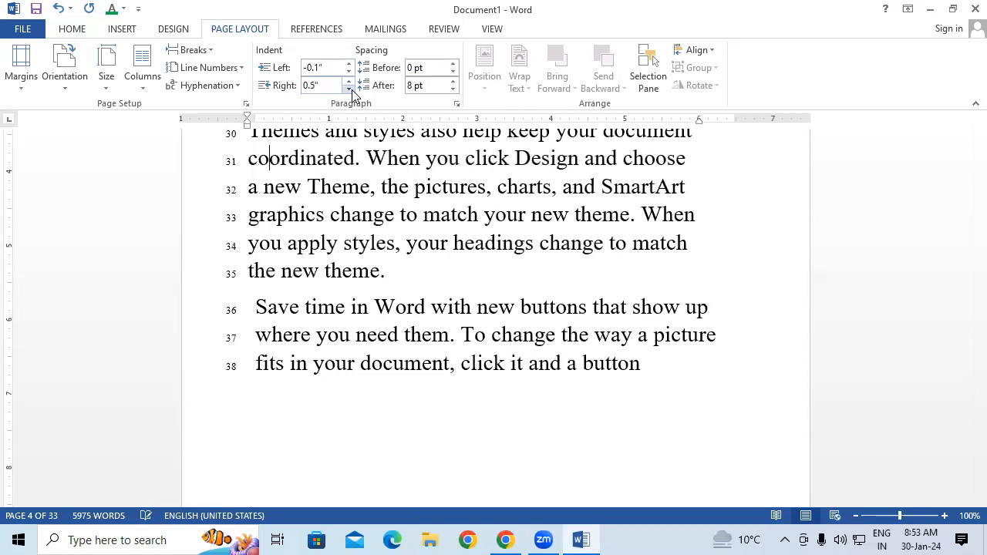
click(351, 91)
click(350, 90)
click(351, 90)
click(351, 90)
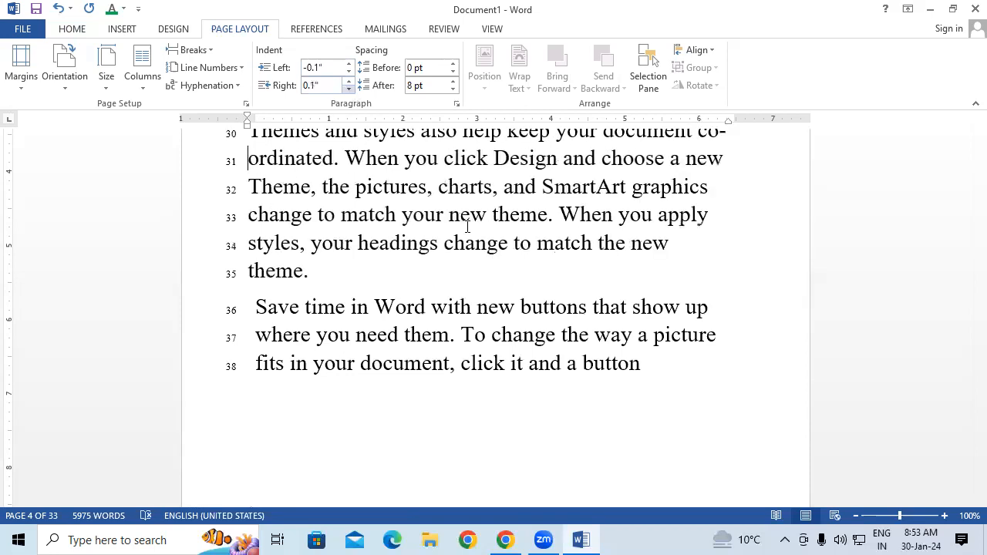
Set the spacing of the "Reading is easier" paragraph on the third page to 60 pt before and 66 pt after.
scroll(467, 226, up, 1)
scroll(466, 226, up, 3)
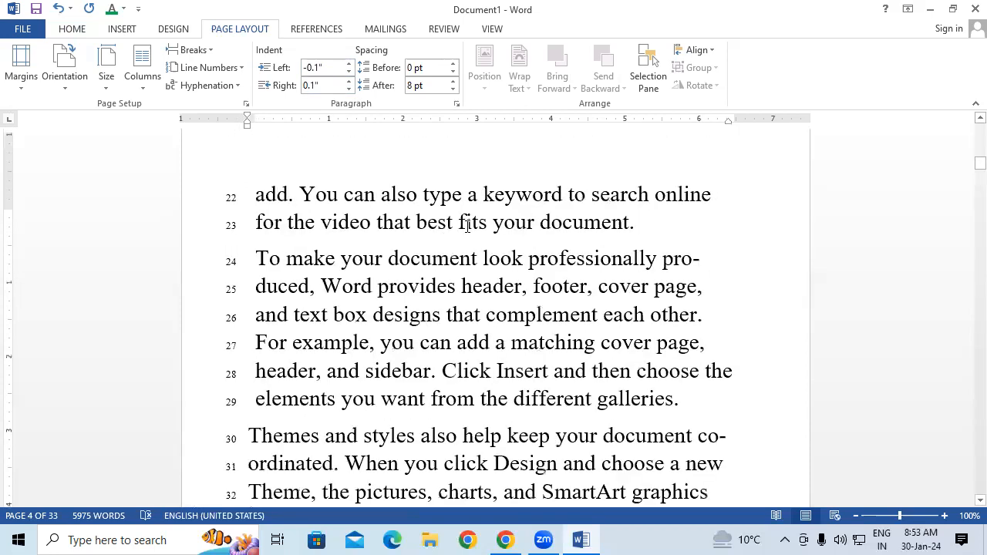
scroll(466, 226, up, 4)
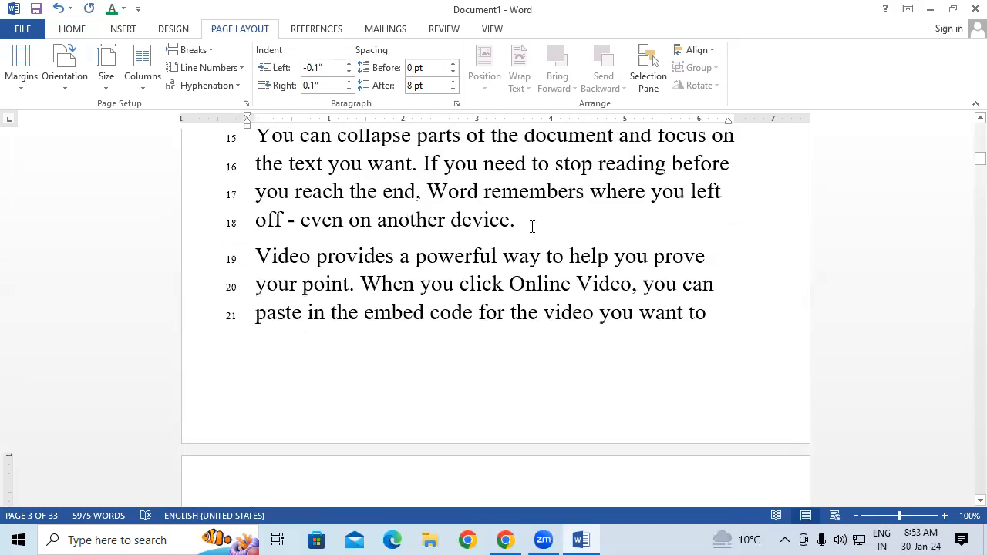
click(526, 220)
click(454, 64)
drag(453, 68, 454, 82)
click(454, 82)
click(454, 82)
click(454, 82)
click(453, 72)
click(454, 71)
click(453, 72)
click(454, 82)
click(453, 82)
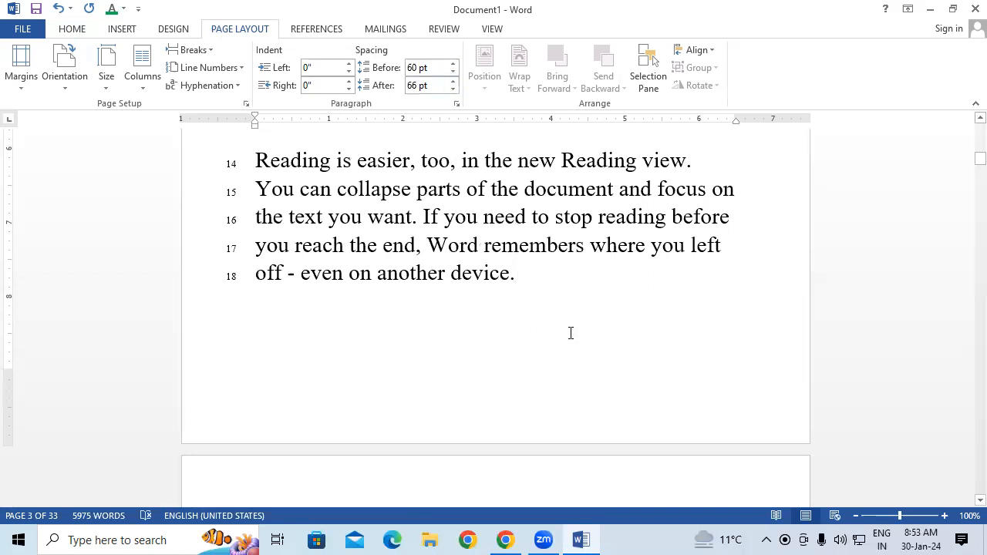
Set the spacing after the "Video provides a powerful way" paragraph at the start of the fourth page to 24 pt.
scroll(571, 332, down, 3)
click(255, 382)
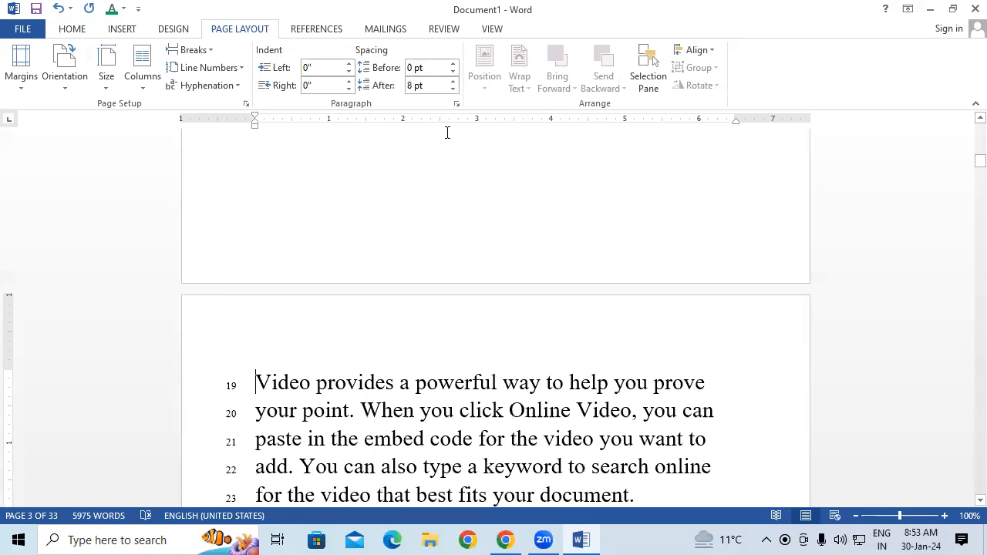
click(453, 82)
click(453, 81)
click(454, 82)
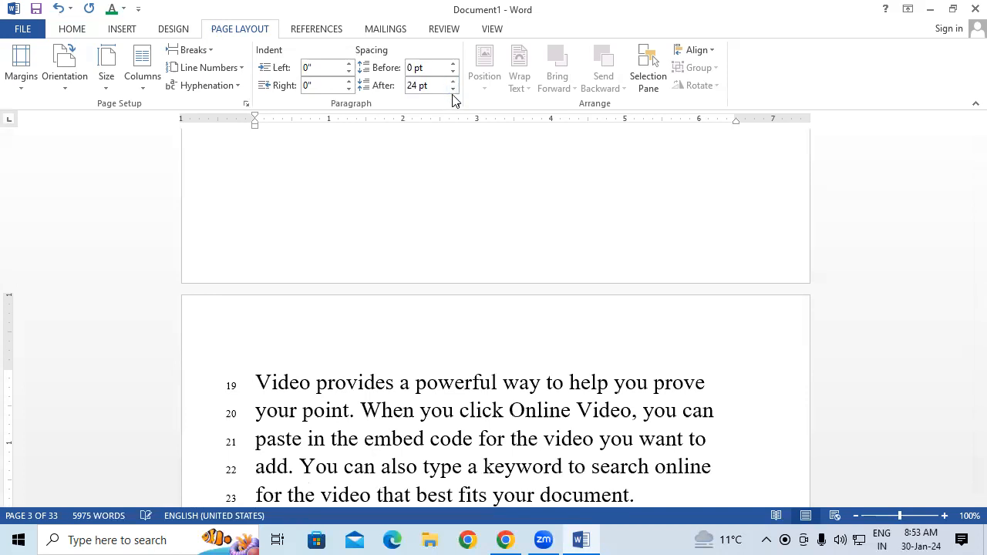
click(454, 73)
Set the spacing before the "Save time in Word" paragraph on the third page to 90 pt.
scroll(412, 254, up, 5)
scroll(412, 255, up, 3)
click(506, 294)
click(455, 65)
click(454, 65)
click(454, 65)
click(454, 65)
click(454, 65)
click(454, 65)
click(454, 65)
click(454, 65)
click(454, 65)
click(455, 65)
click(454, 65)
click(454, 65)
click(454, 65)
click(454, 64)
click(455, 65)
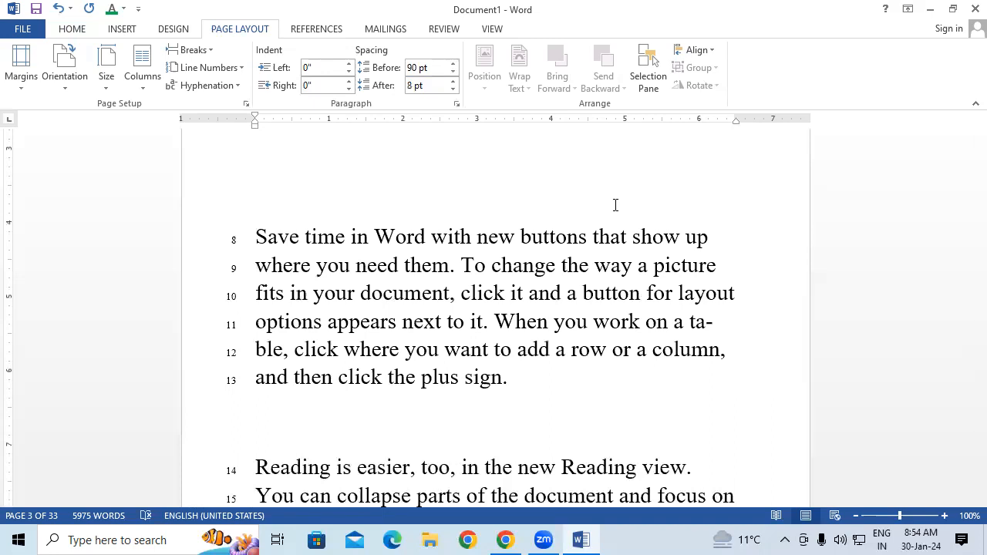
Select all the text in the document for further page layout changes.
key(ctrl+a)
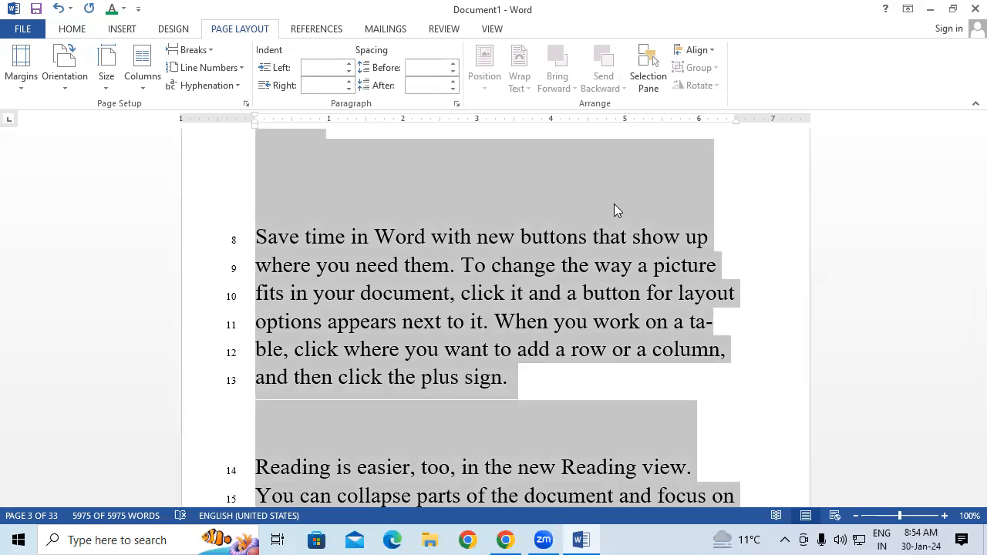
click(72, 29)
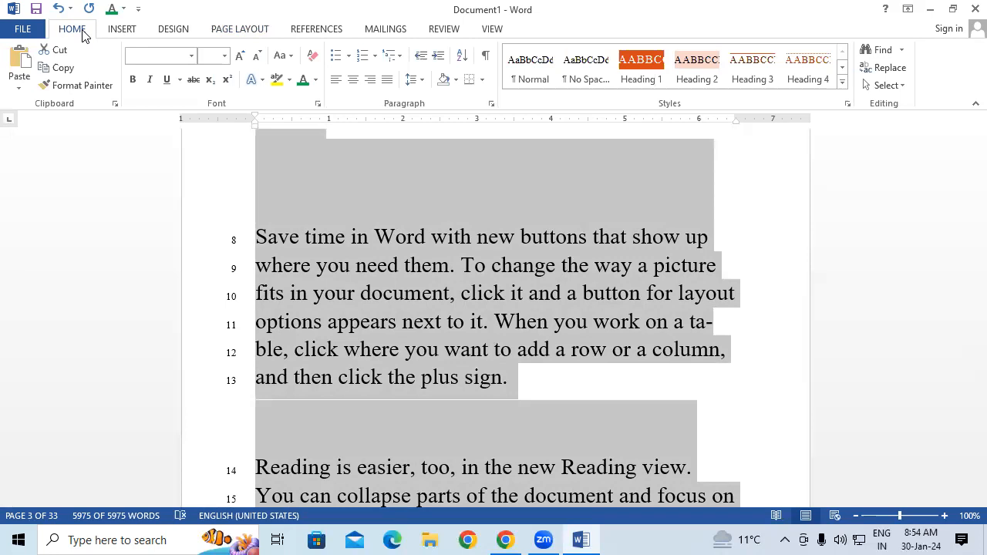
click(258, 36)
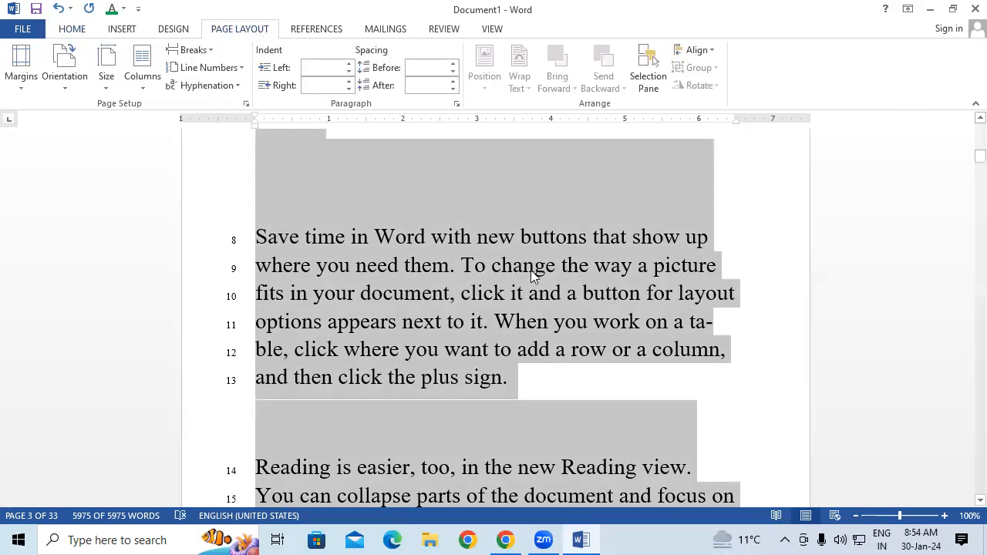